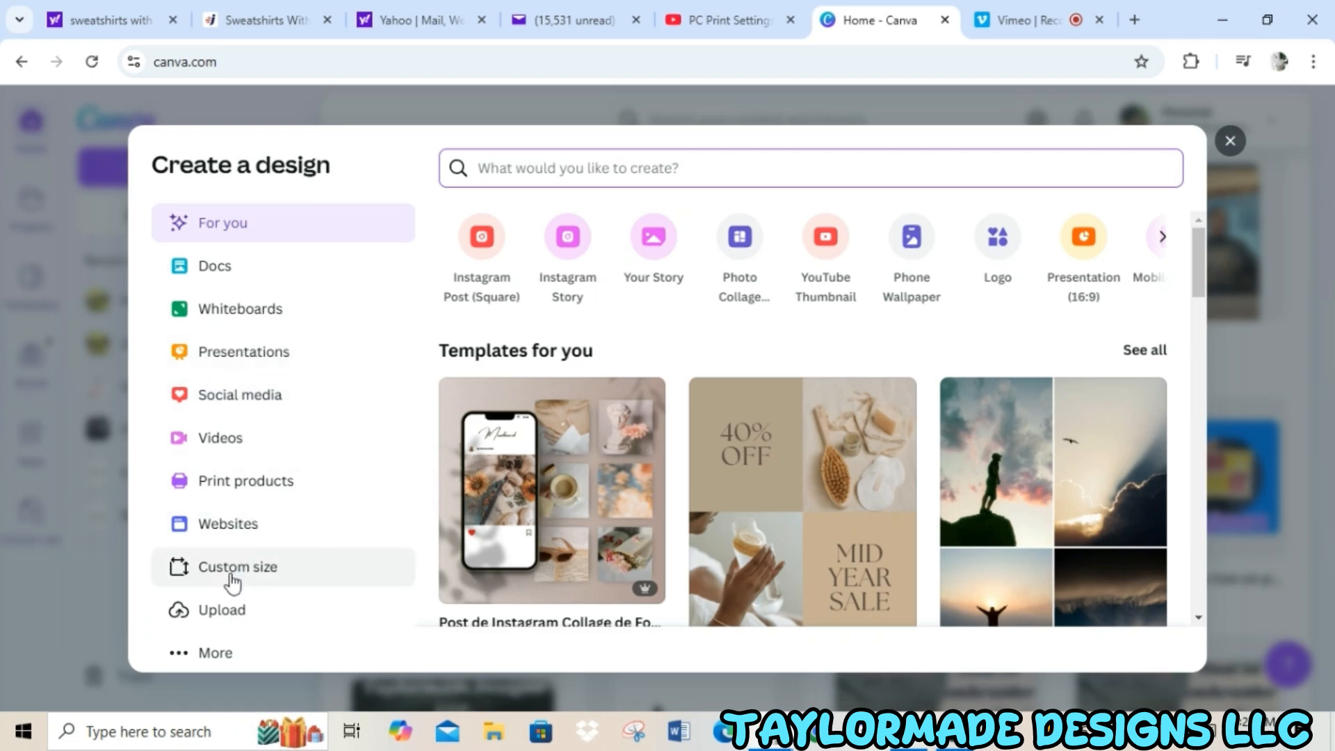
Create a new custom-size design 9.375 in wide and 8 in high.
{"action": "left_click", "coordinate": [232, 578]}
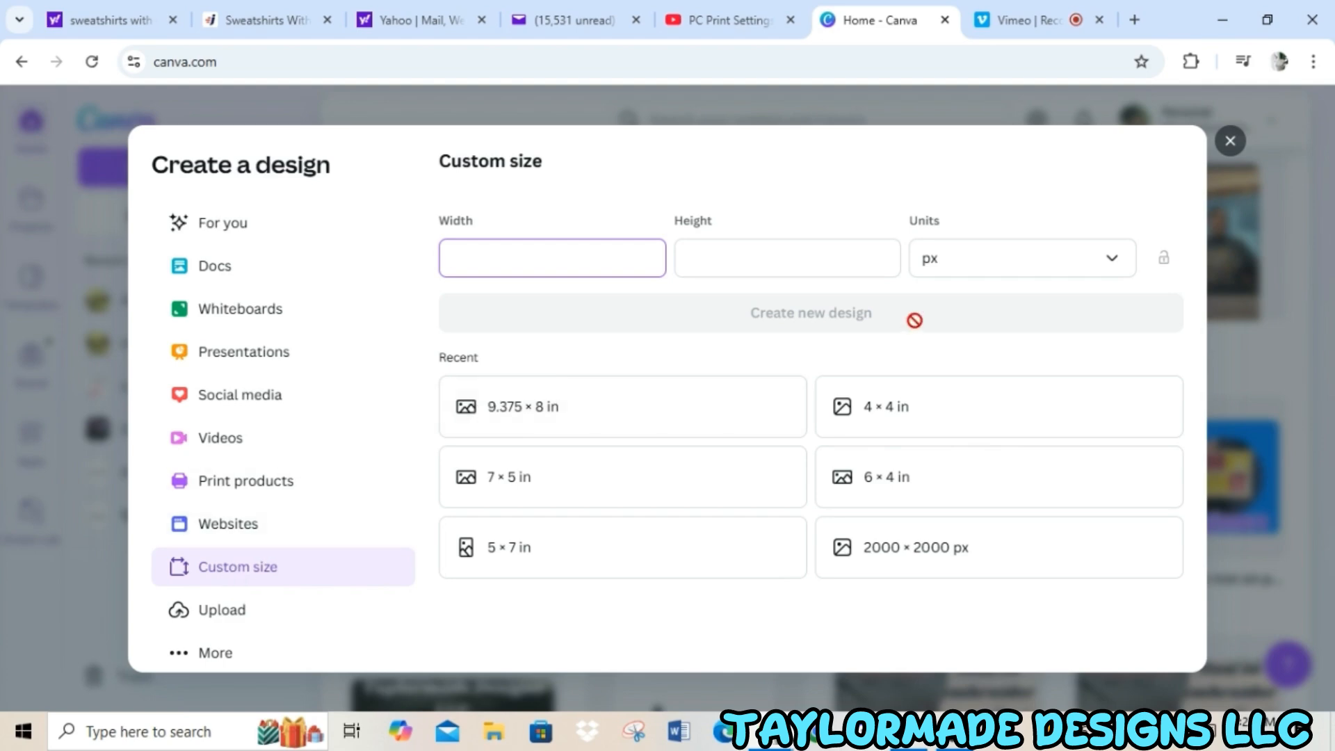
{"action": "left_click", "coordinate": [1062, 271]}
{"action": "left_click", "coordinate": [932, 355]}
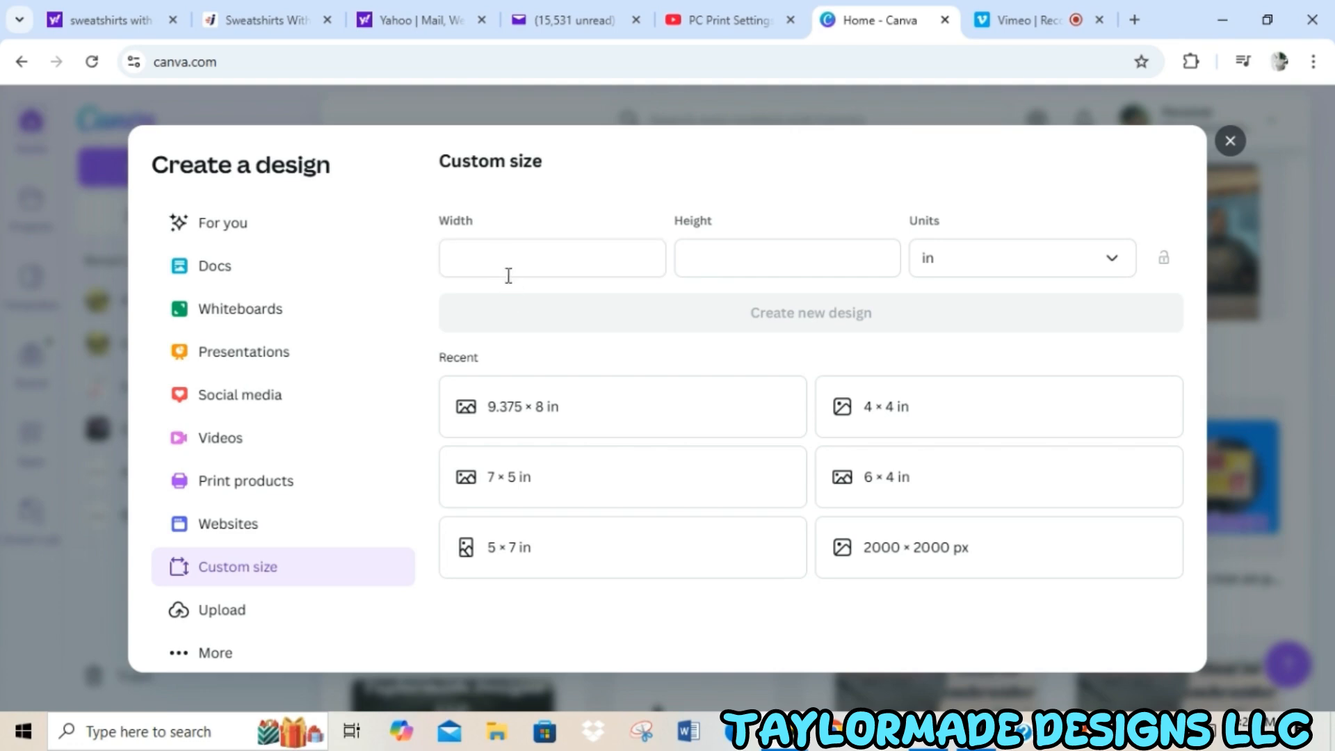
{"action": "left_click", "coordinate": [508, 264]}
{"action": "type", "text": "9."}
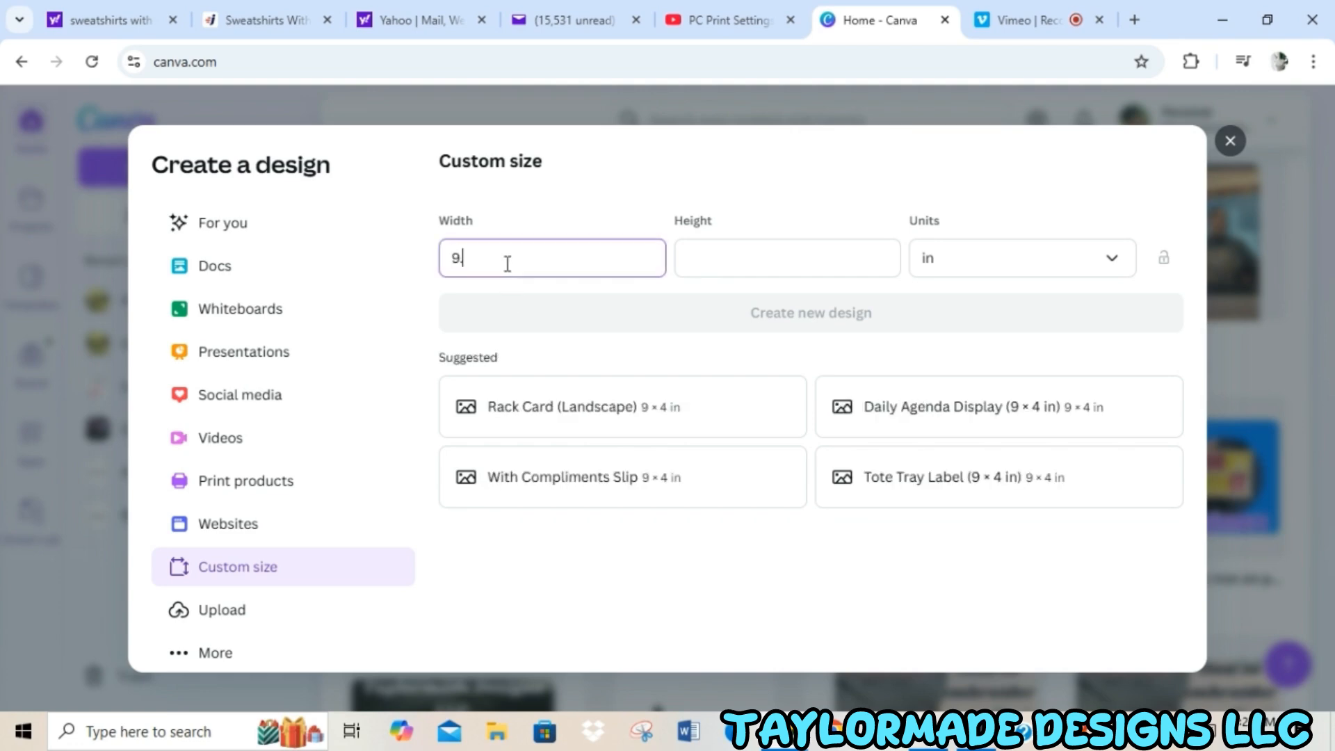
{"action": "type", "text": "375"}
{"action": "left_click", "coordinate": [735, 250]}
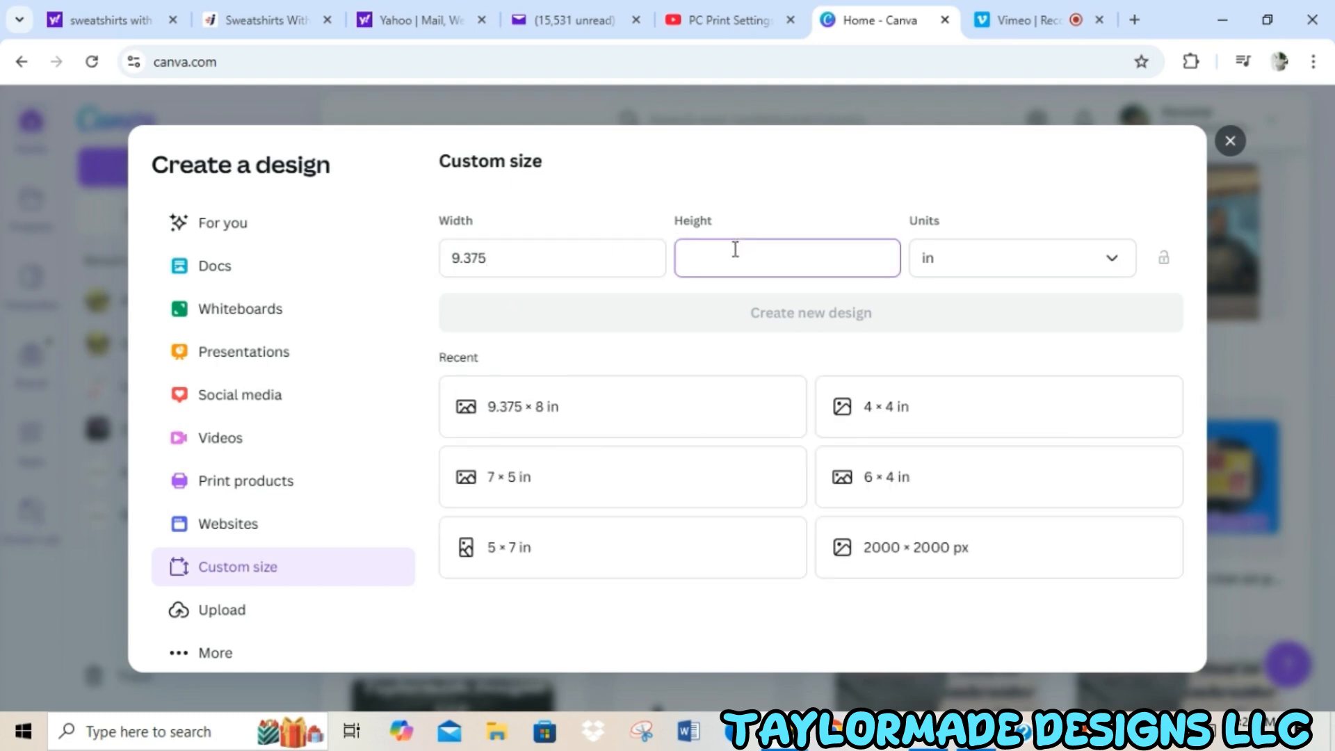
{"action": "type", "text": "8"}
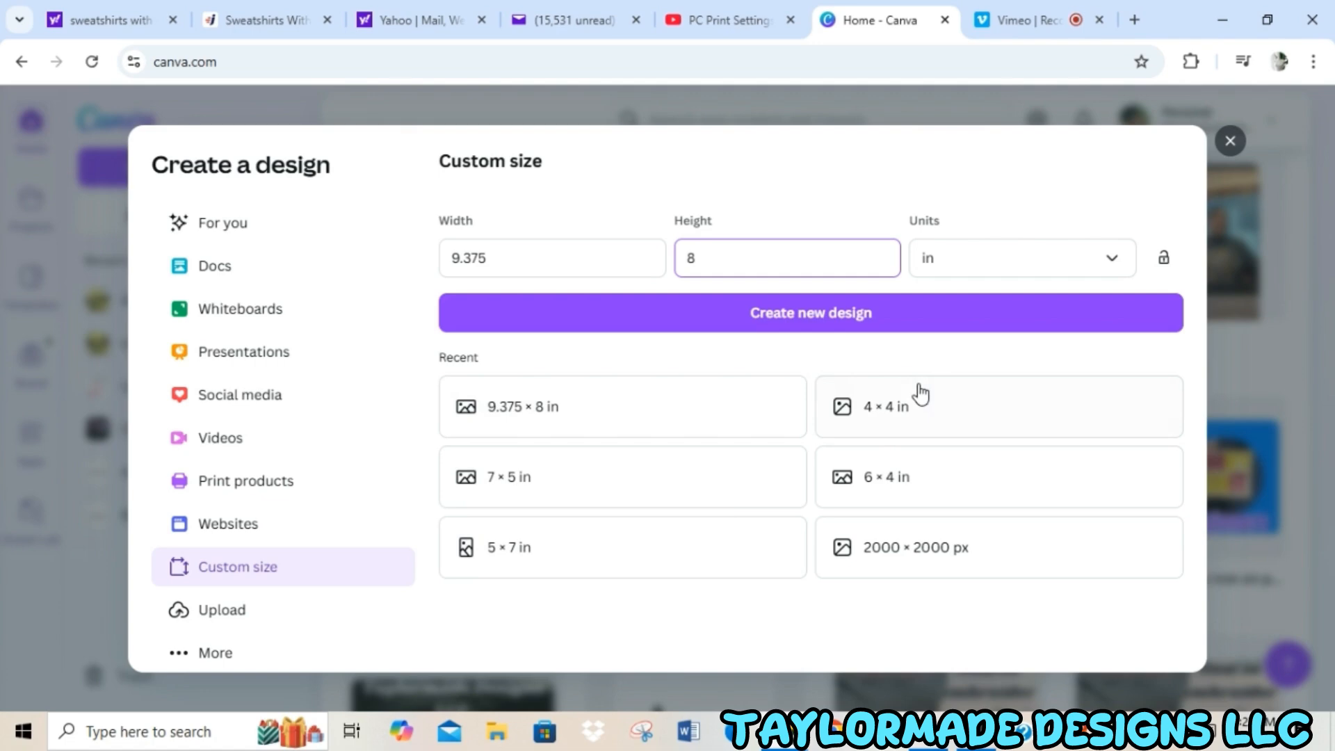
{"action": "left_click", "coordinate": [843, 317]}
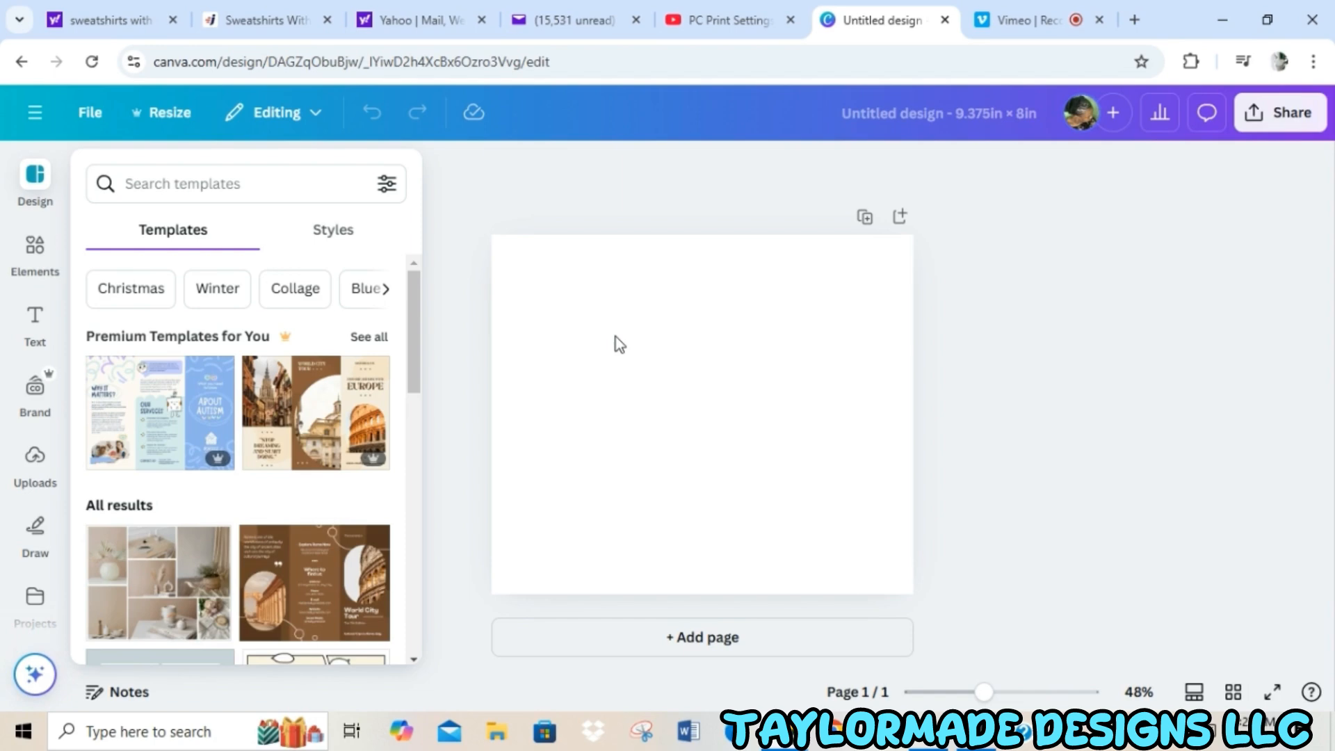
Search the elements for "yellow background" and show all matching graphics.
{"action": "left_click", "coordinate": [49, 277]}
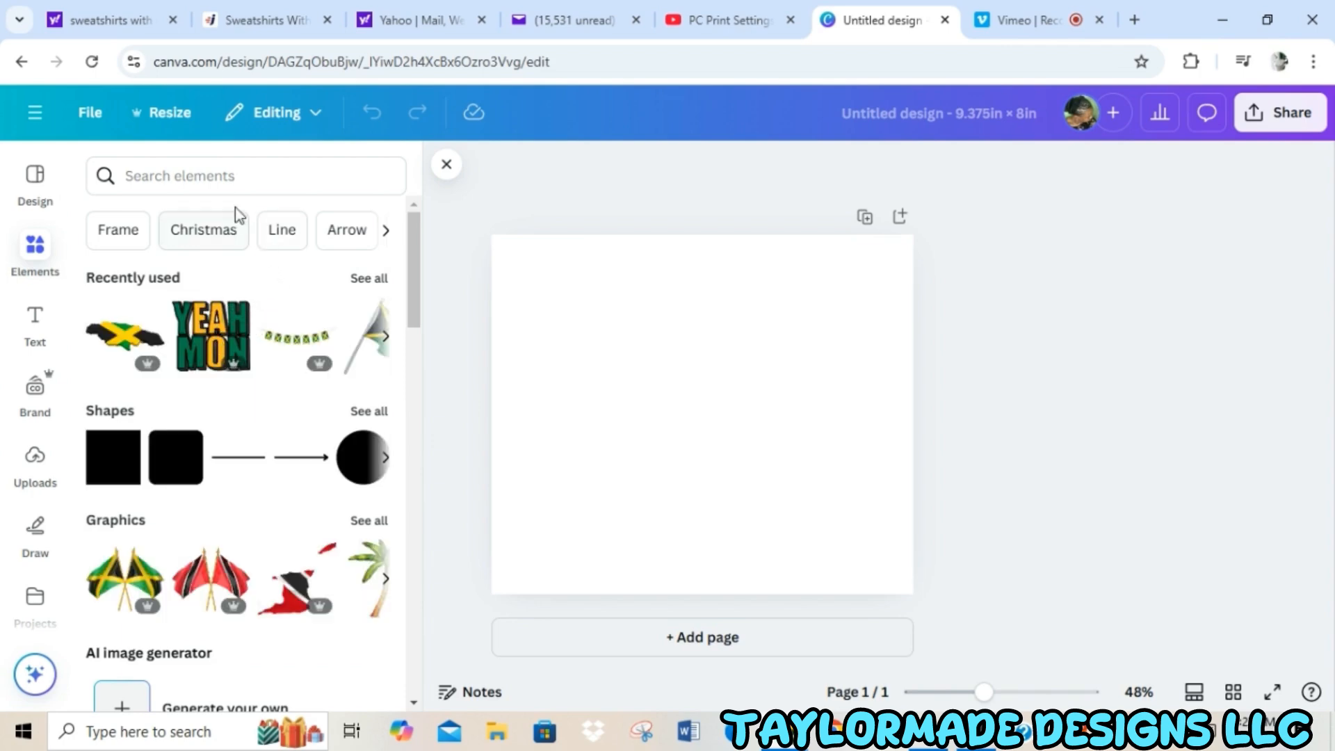
{"action": "left_click", "coordinate": [223, 178]}
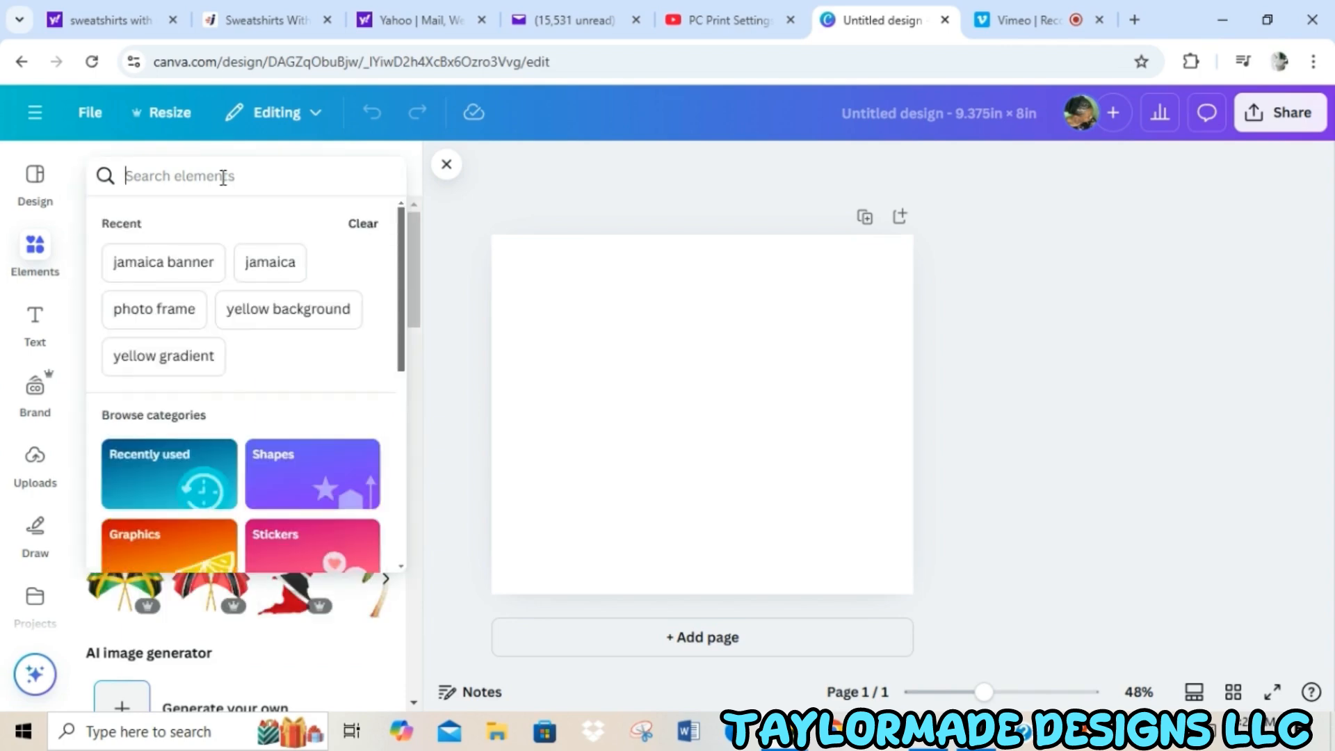
{"action": "type", "text": "yello"}
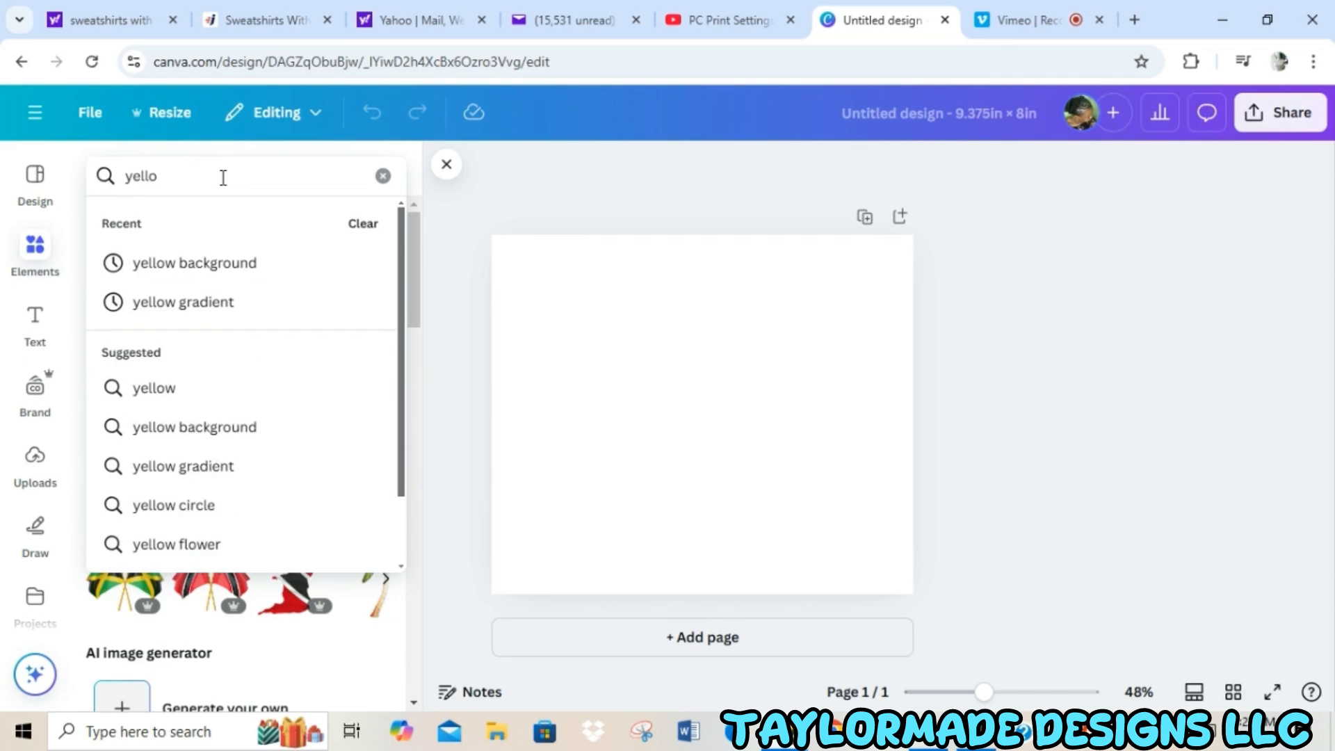
{"action": "left_click", "coordinate": [214, 274]}
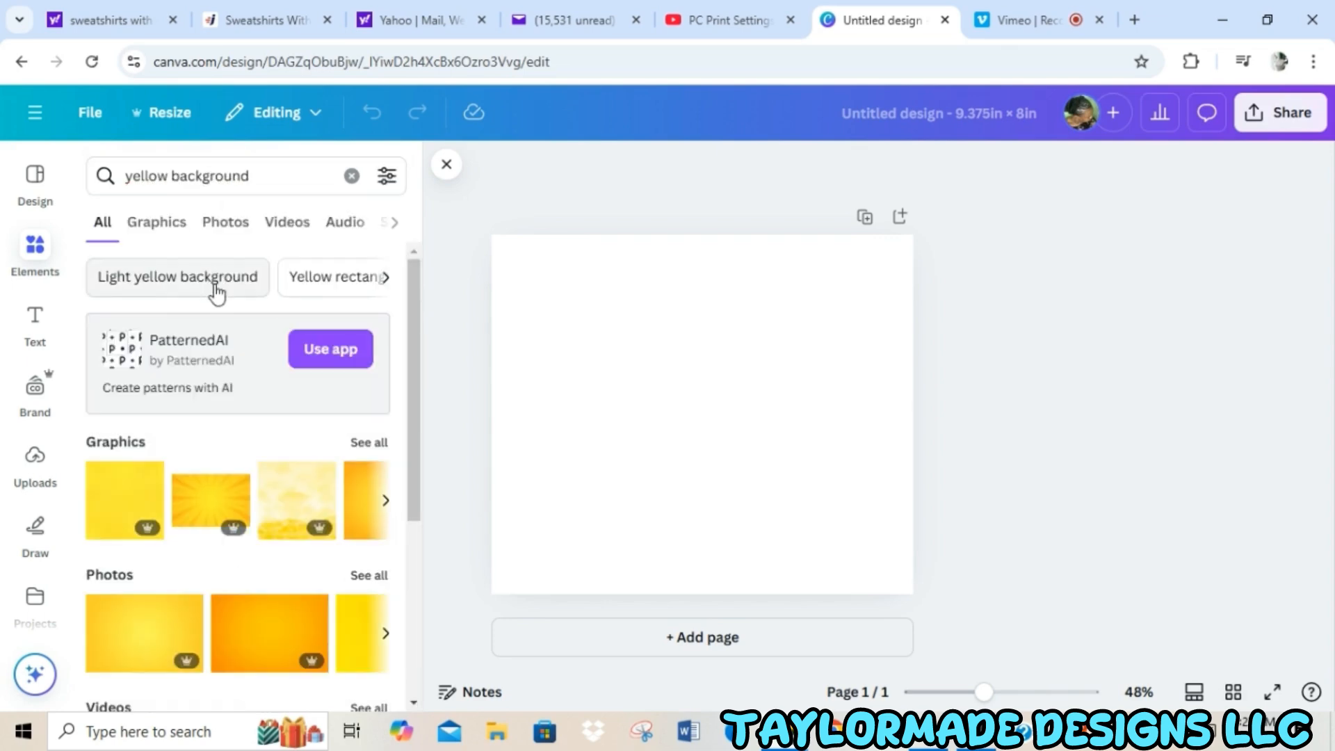
{"action": "left_click", "coordinate": [379, 445]}
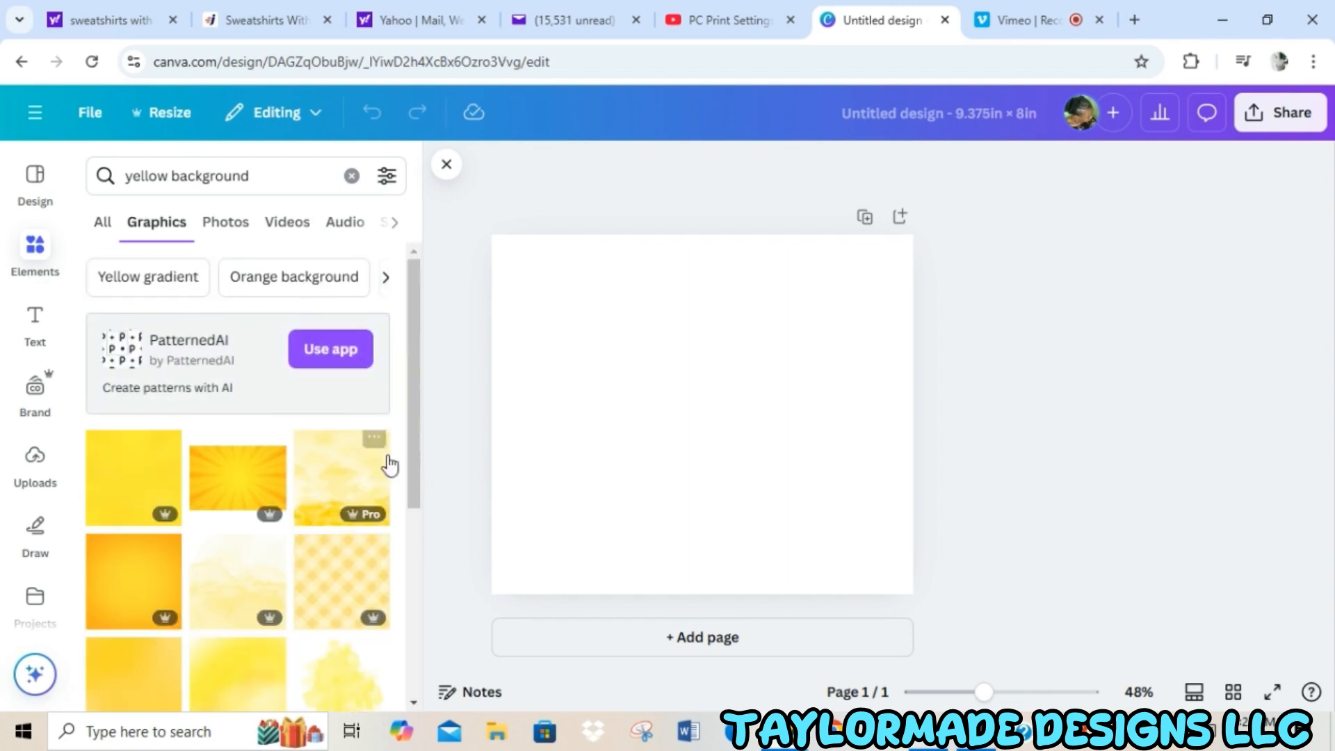
Add the pale yellow watercolor splash graphic and set it as the page background.
{"action": "scroll", "coordinate": [415, 379], "scroll_direction": "down", "scroll_amount": 2}
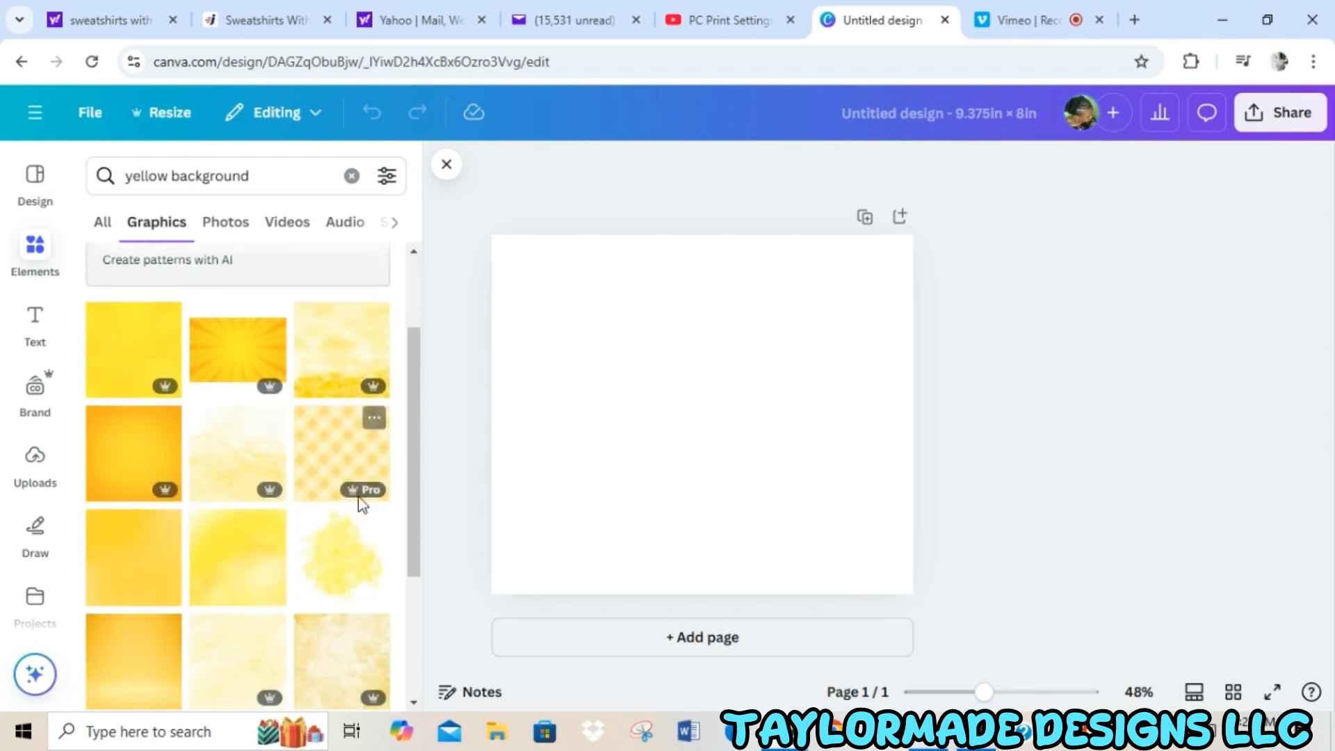
{"action": "left_click", "coordinate": [342, 554]}
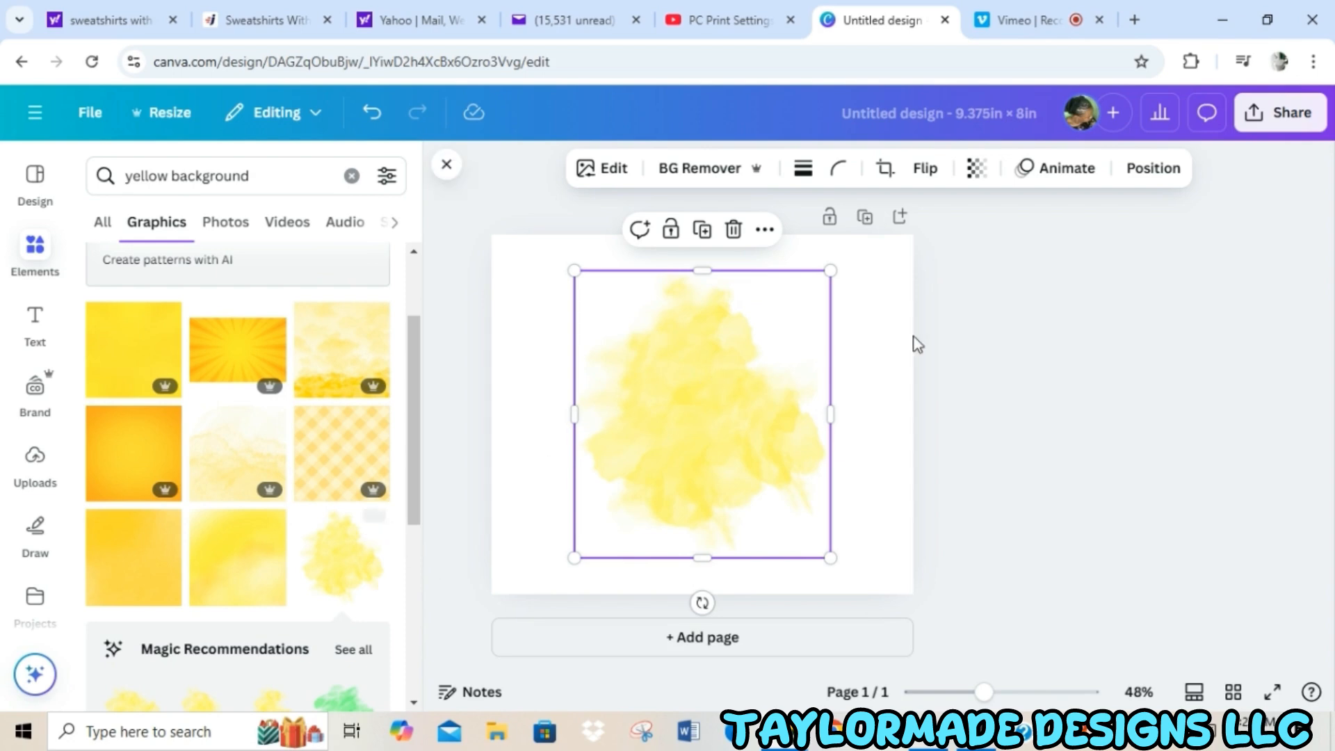
{"action": "right_click", "coordinate": [717, 383]}
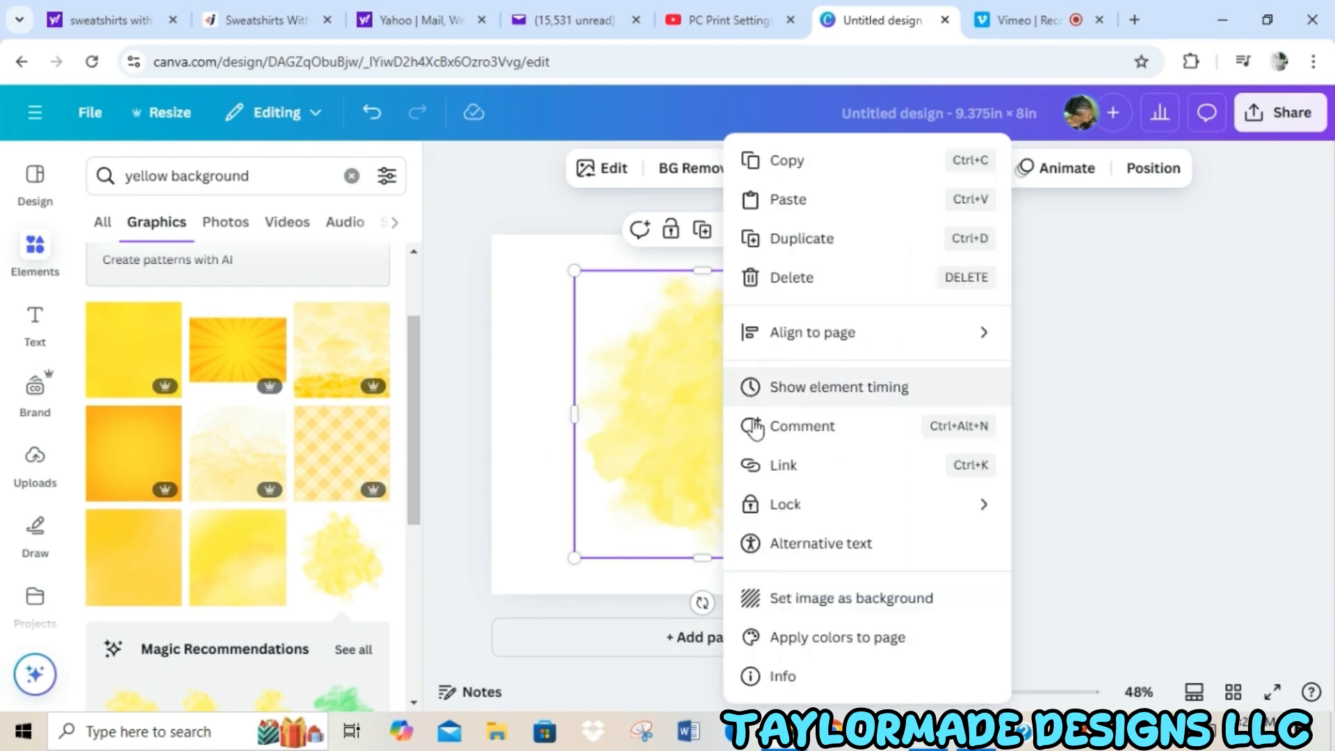
{"action": "left_click", "coordinate": [809, 613]}
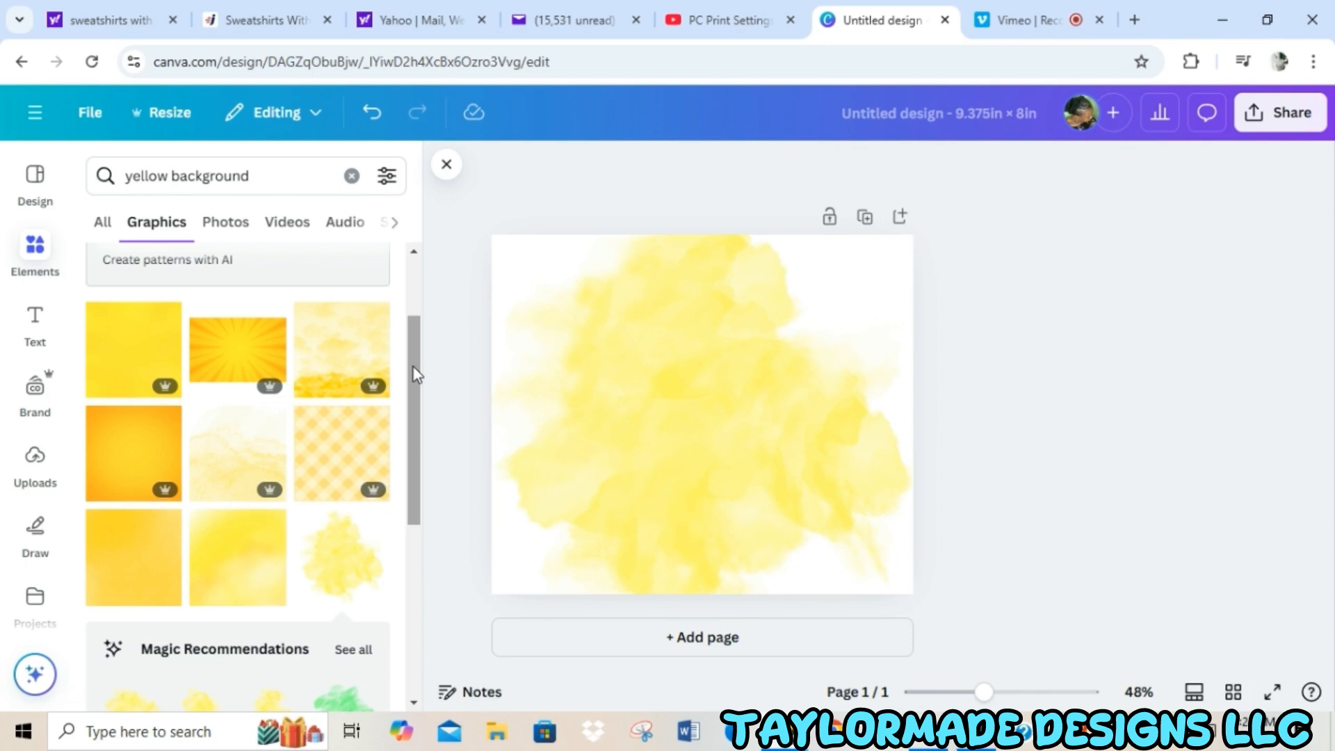
Replace the element search with "photo frame" and show all matching frames.
{"action": "left_click", "coordinate": [352, 176]}
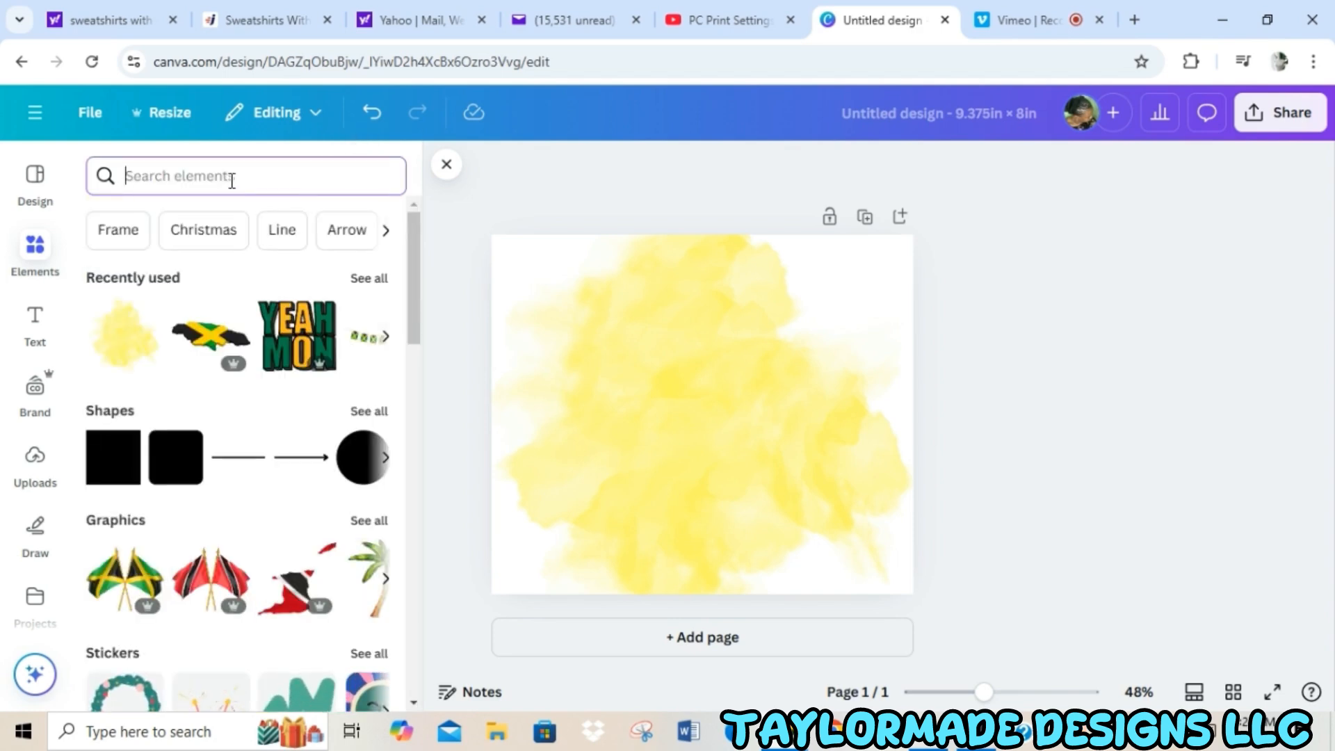
{"action": "type", "text": "ho"}
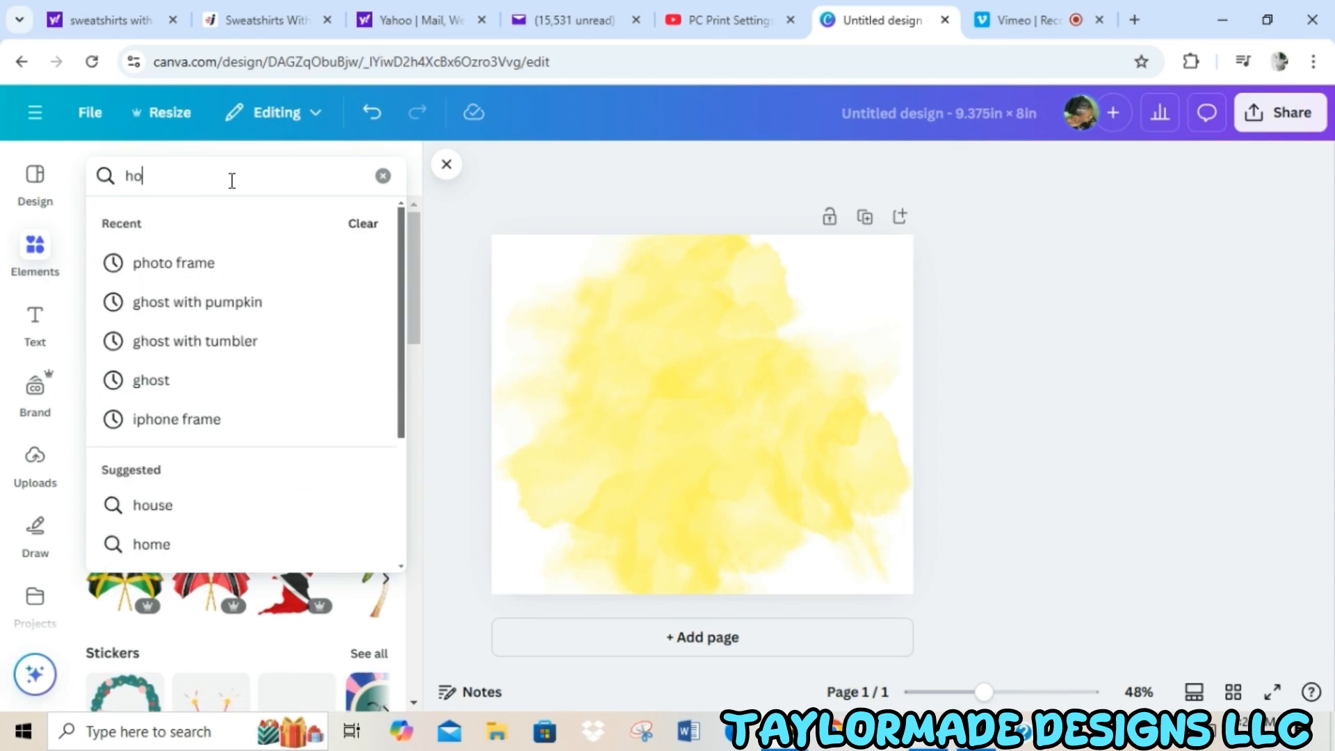
{"action": "type", "text": "to"}
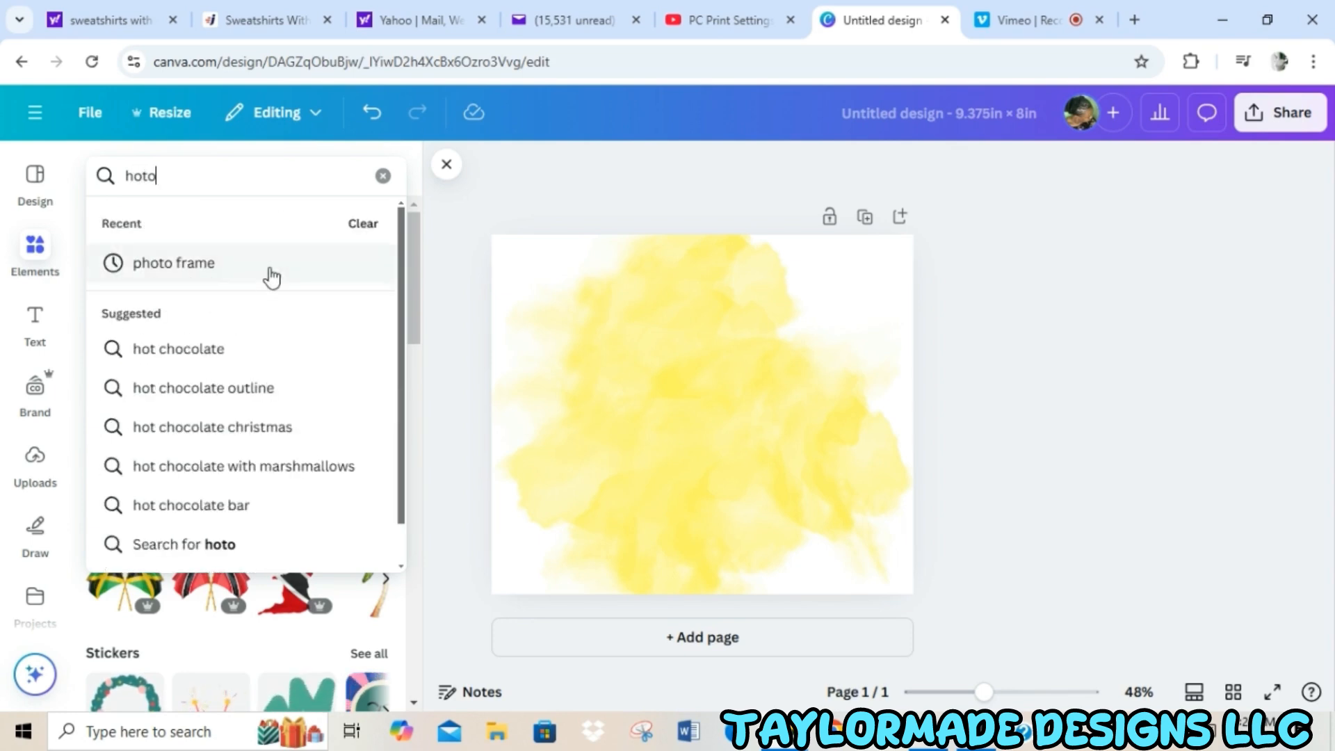
{"action": "left_click", "coordinate": [254, 269]}
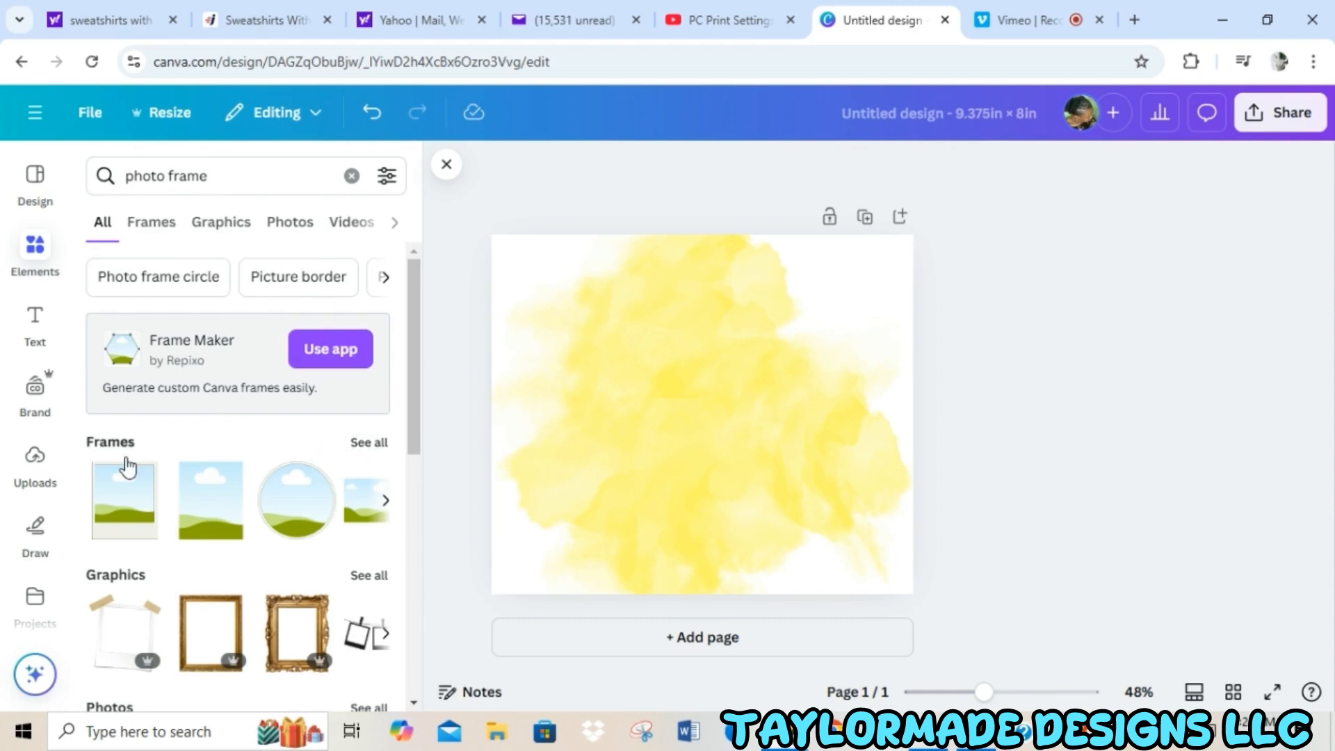
{"action": "left_click", "coordinate": [367, 443]}
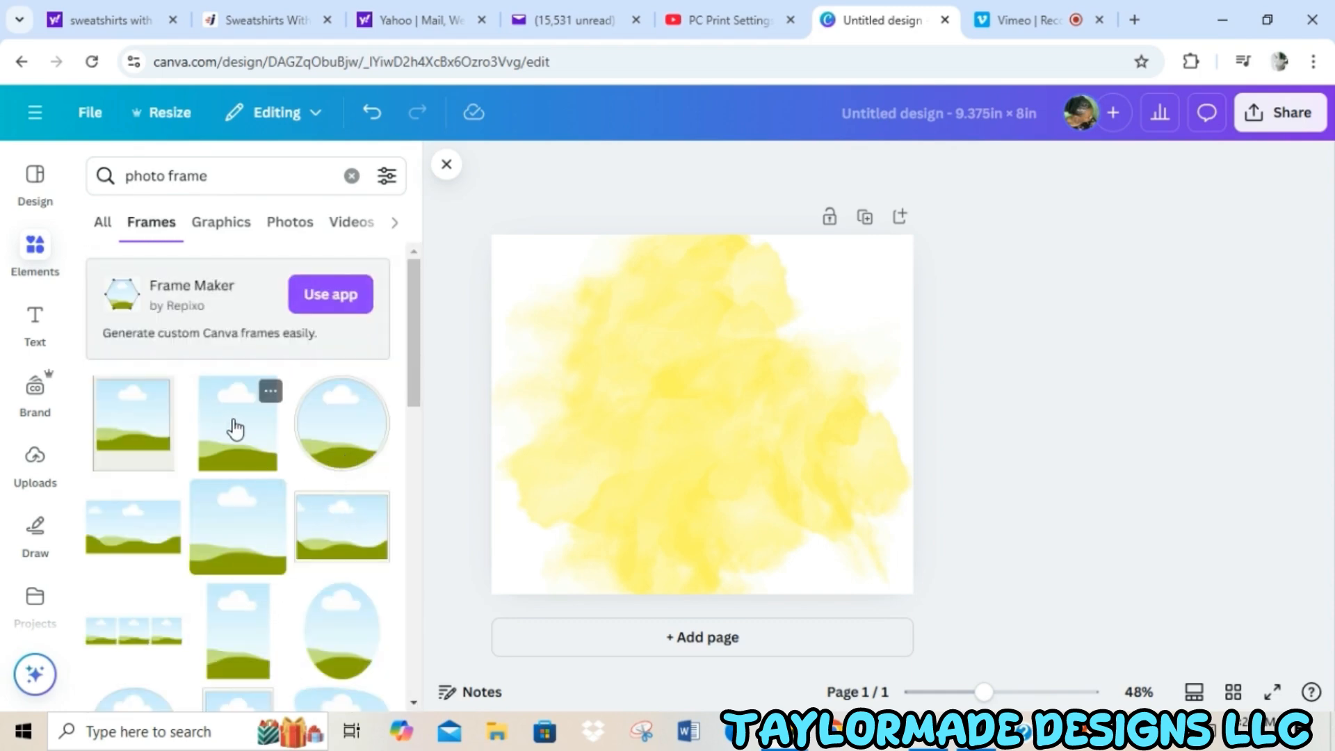
Add two plain portrait-oriented rectangular frames and place them side by side in the upper left and upper right of the page.
{"action": "left_click", "coordinate": [237, 430]}
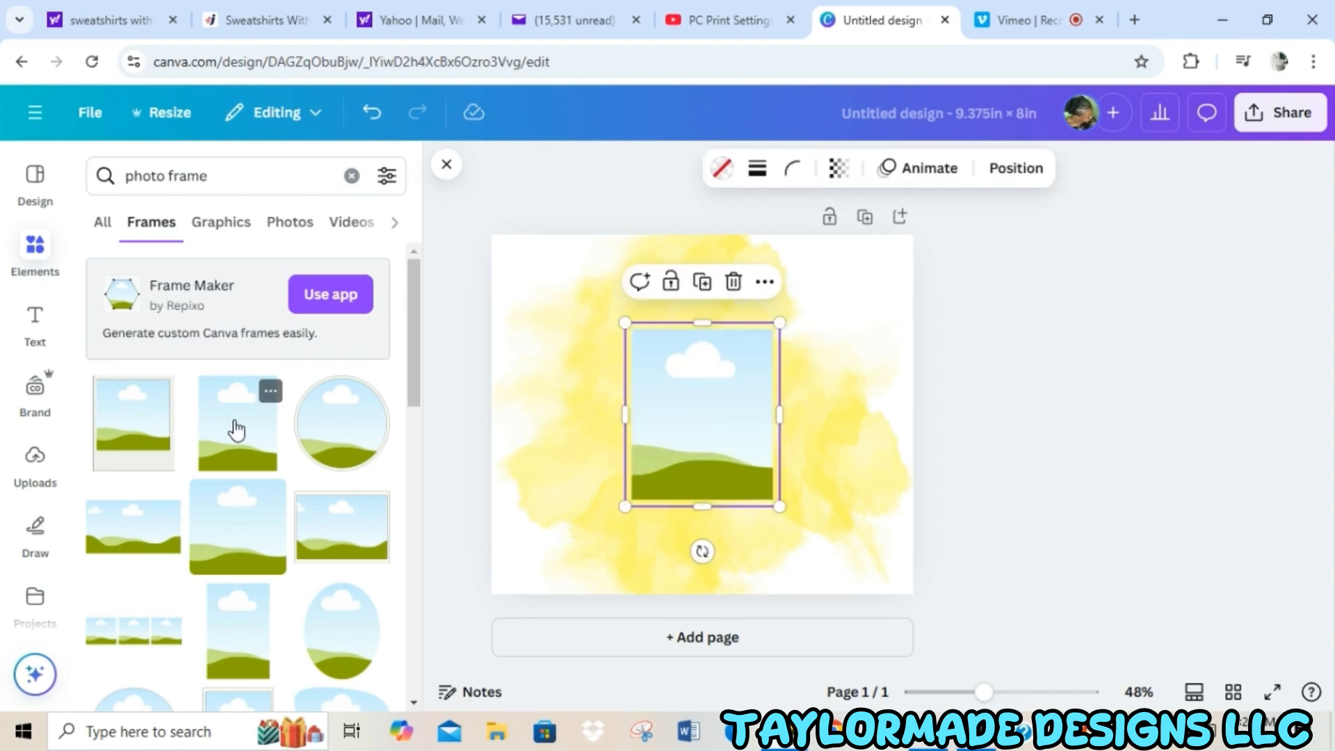
{"action": "left_click", "coordinate": [221, 435]}
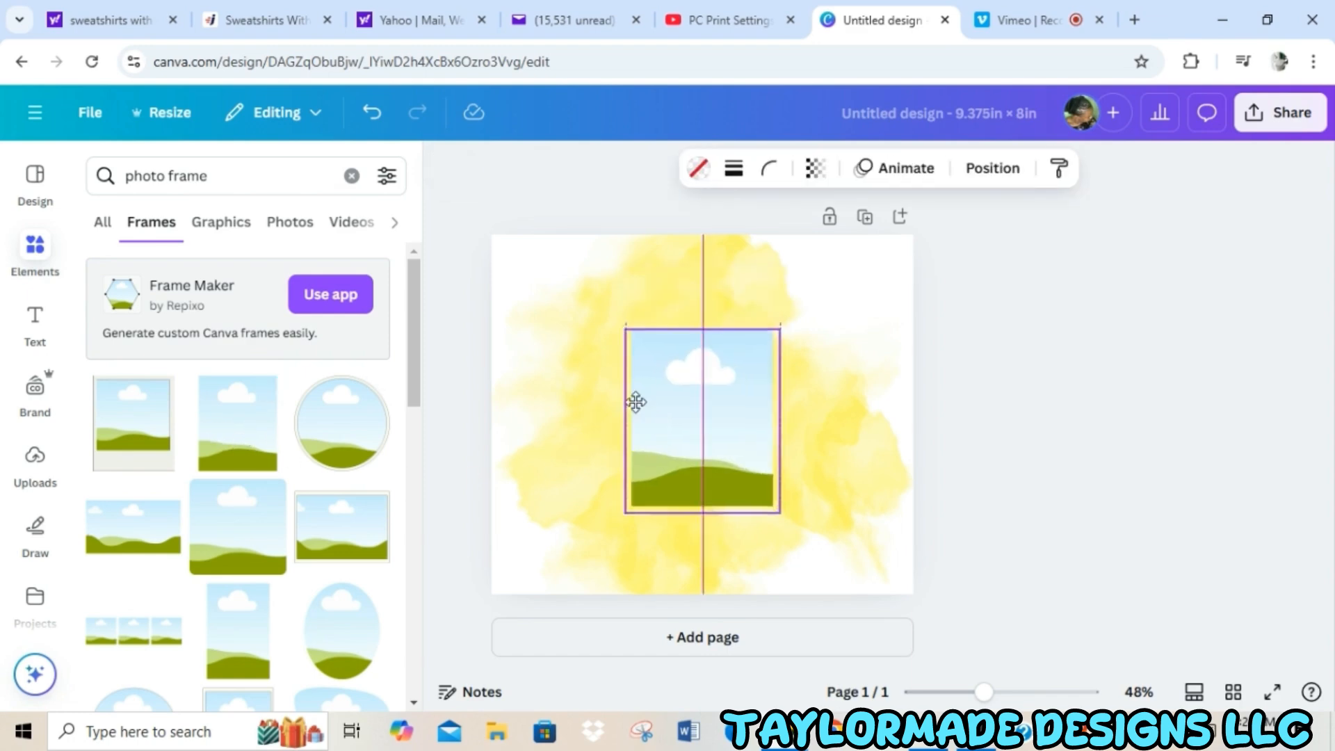
{"action": "left_click_drag", "start_coordinate": [633, 399], "coordinate": [535, 372]}
{"action": "left_click_drag", "start_coordinate": [763, 449], "coordinate": [871, 397]}
{"action": "left_click_drag", "start_coordinate": [646, 391], "coordinate": [629, 340]}
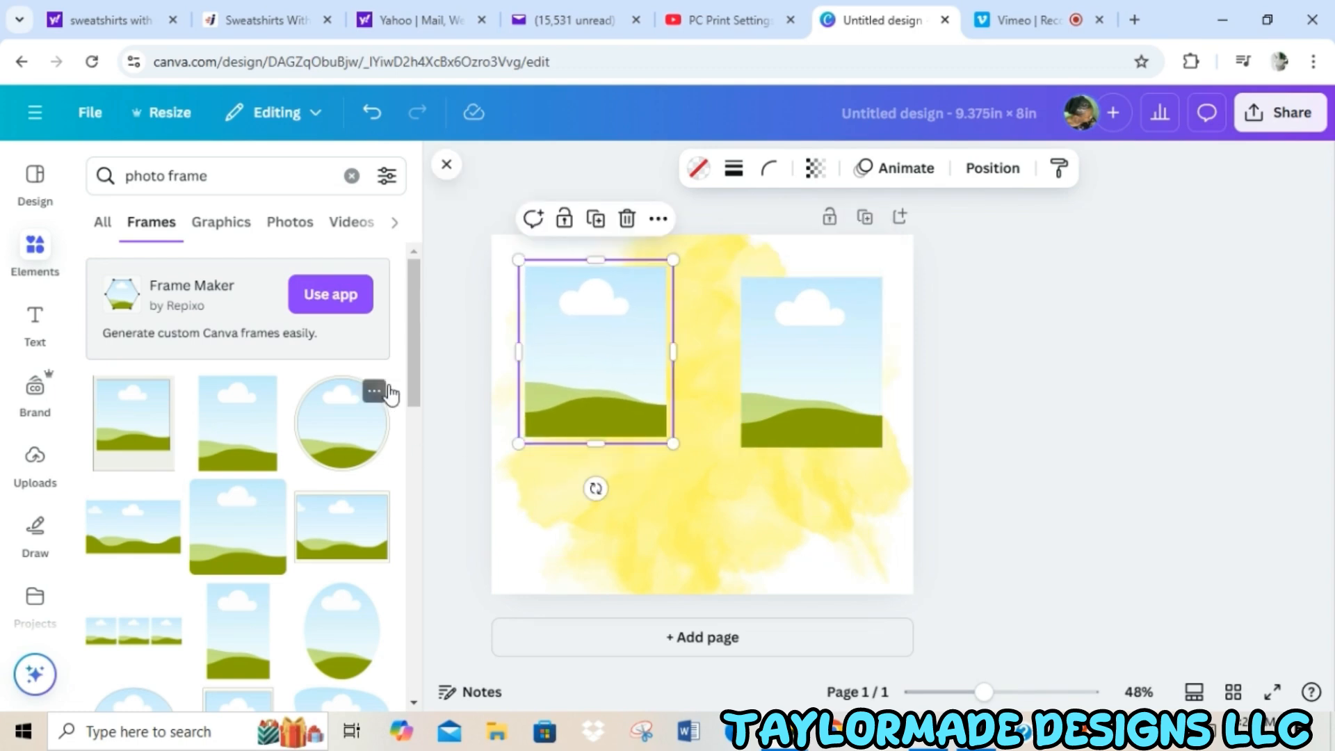
Add the circular frame with a floral edge and place it centered below and between the two rectangular frames.
{"action": "left_click_drag", "start_coordinate": [415, 357], "coordinate": [416, 515]}
{"action": "left_click", "coordinate": [355, 383]}
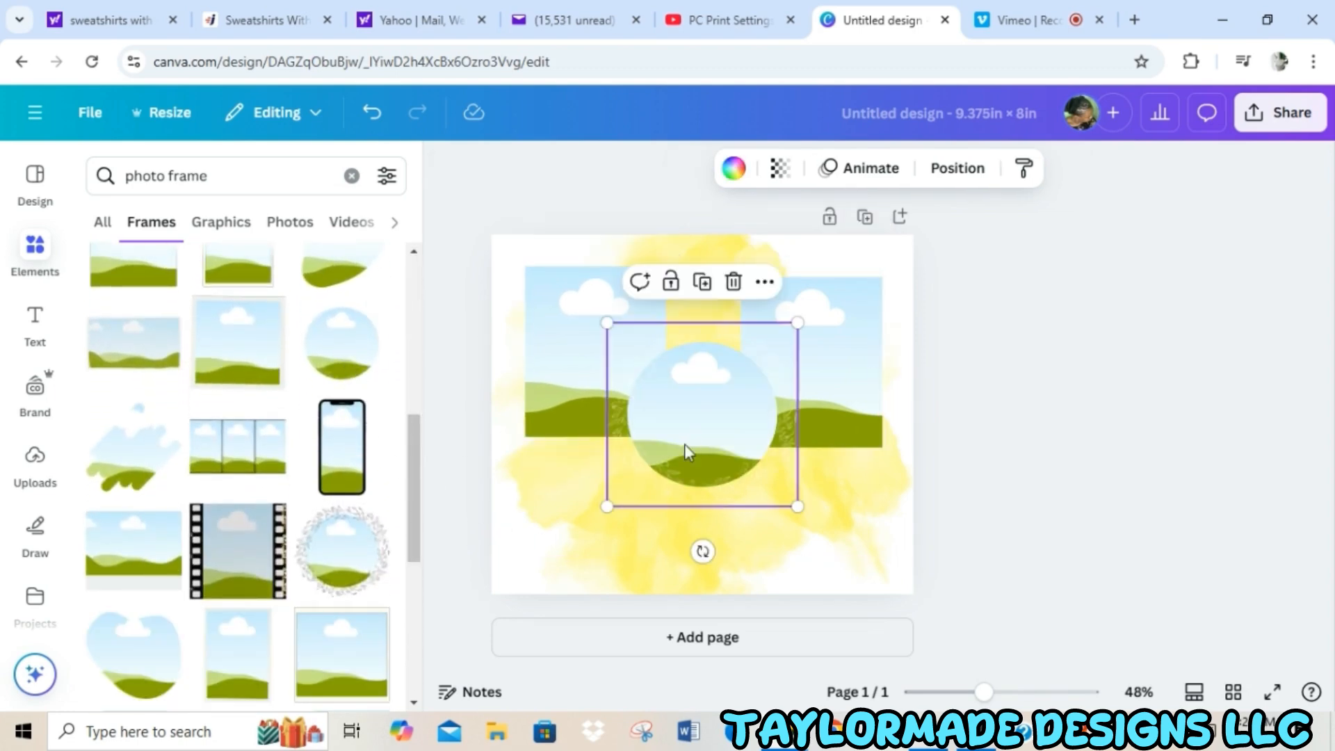
{"action": "left_click_drag", "start_coordinate": [685, 452], "coordinate": [691, 458]}
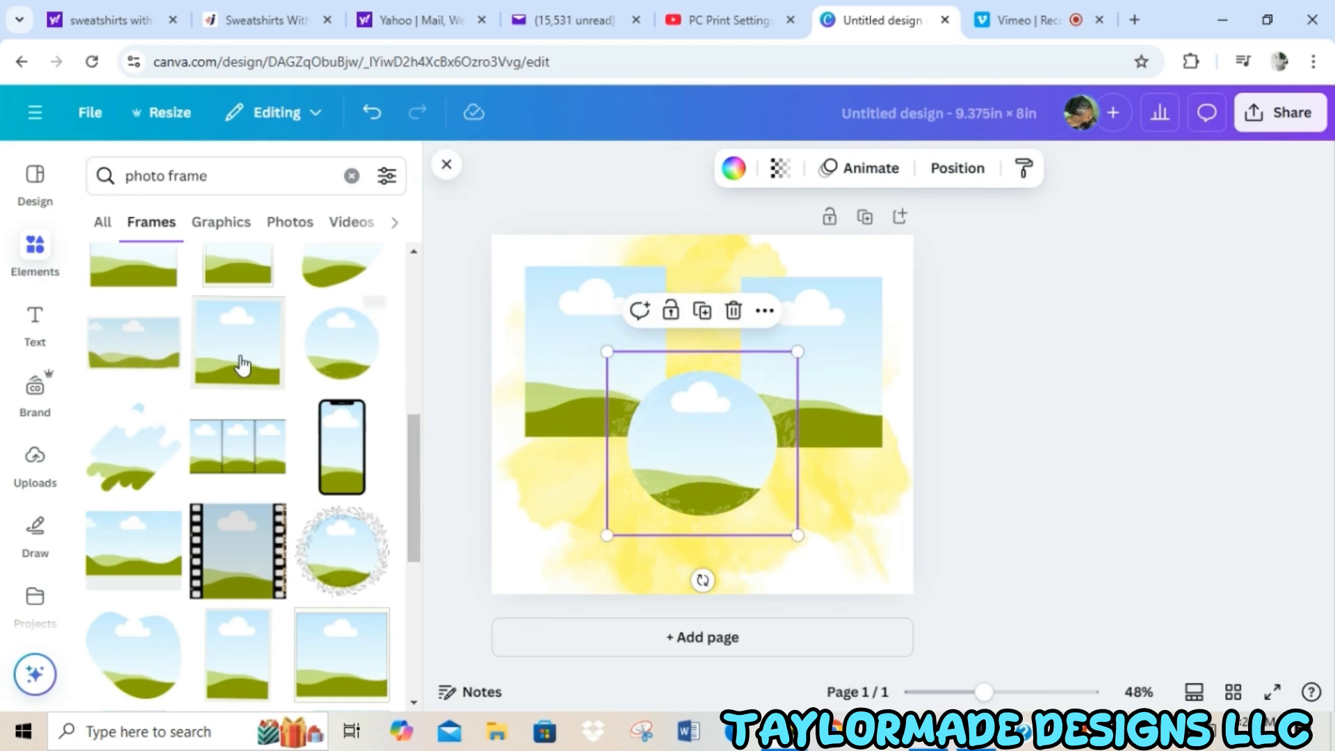
Place the uploaded cutout portrait of the woman in the light blue top into the upper-right rectangular frame.
{"action": "left_click", "coordinate": [39, 476]}
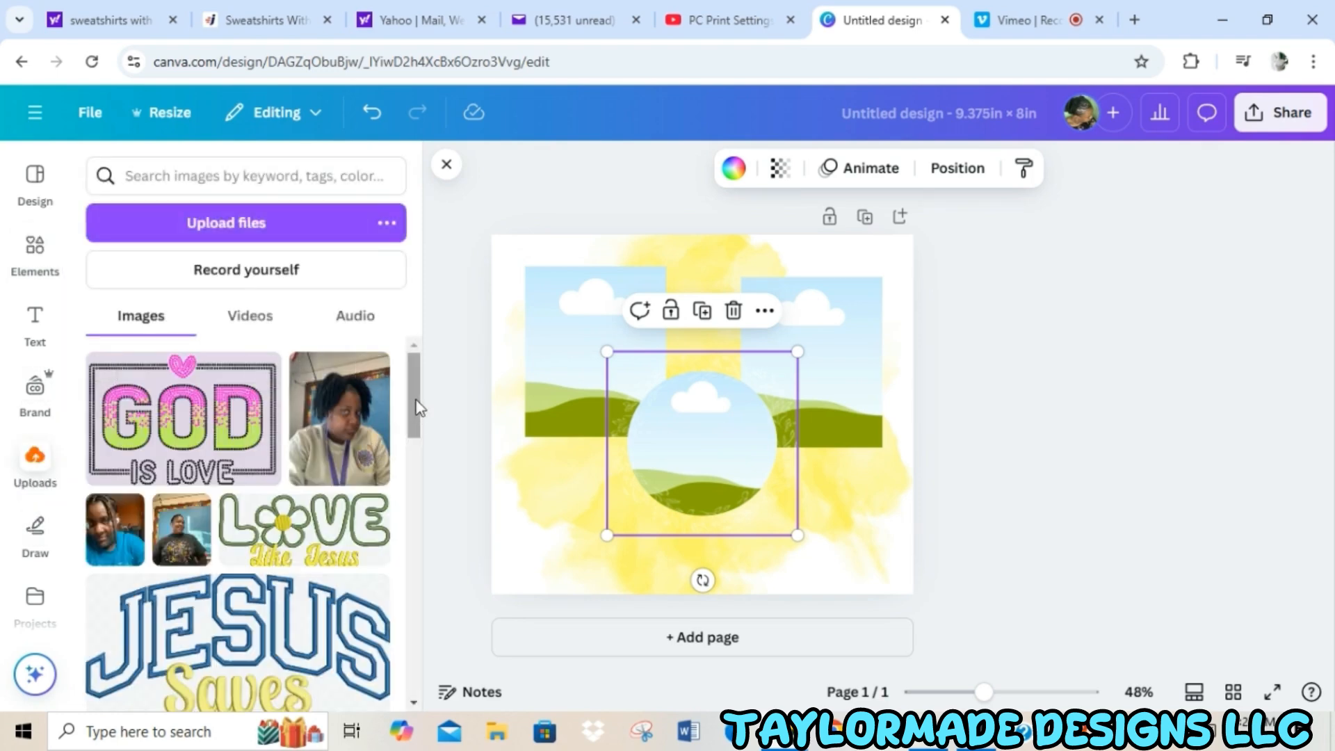
{"action": "left_click_drag", "start_coordinate": [416, 410], "coordinate": [418, 685]}
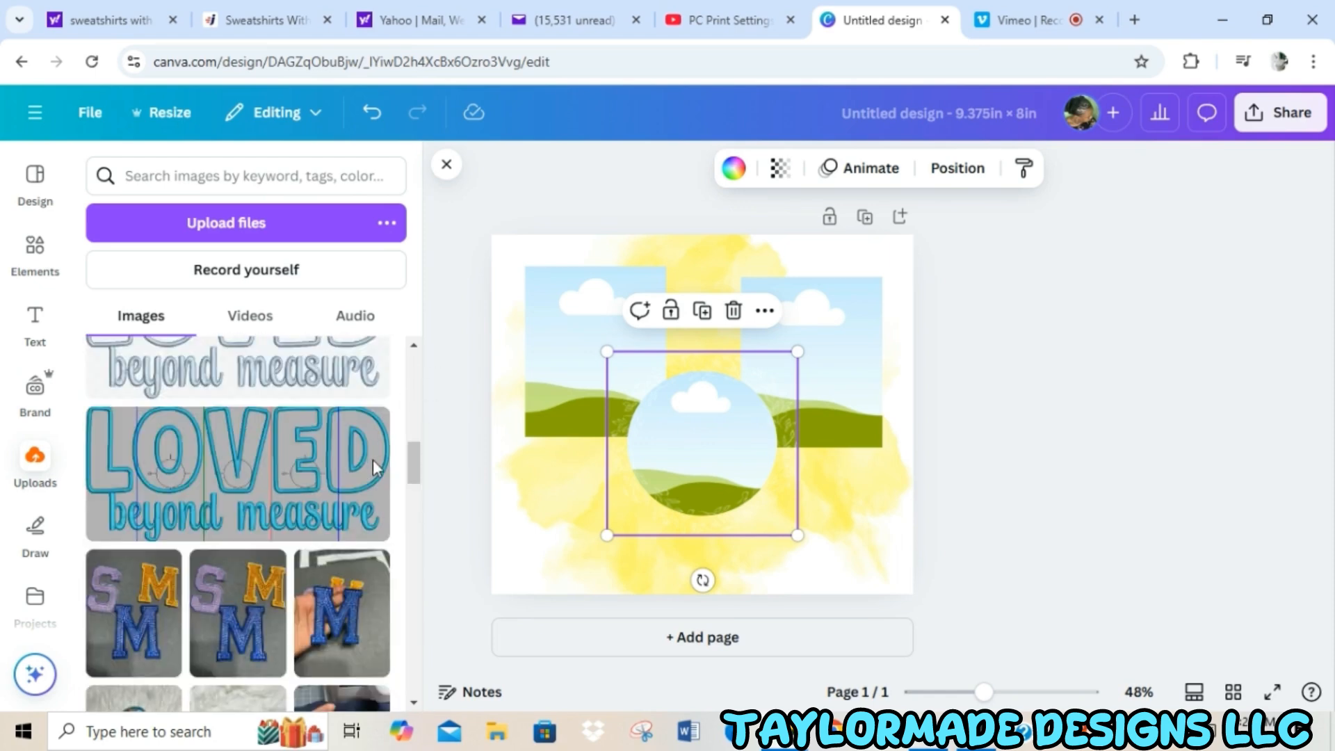
{"action": "left_click_drag", "start_coordinate": [415, 455], "coordinate": [415, 629]}
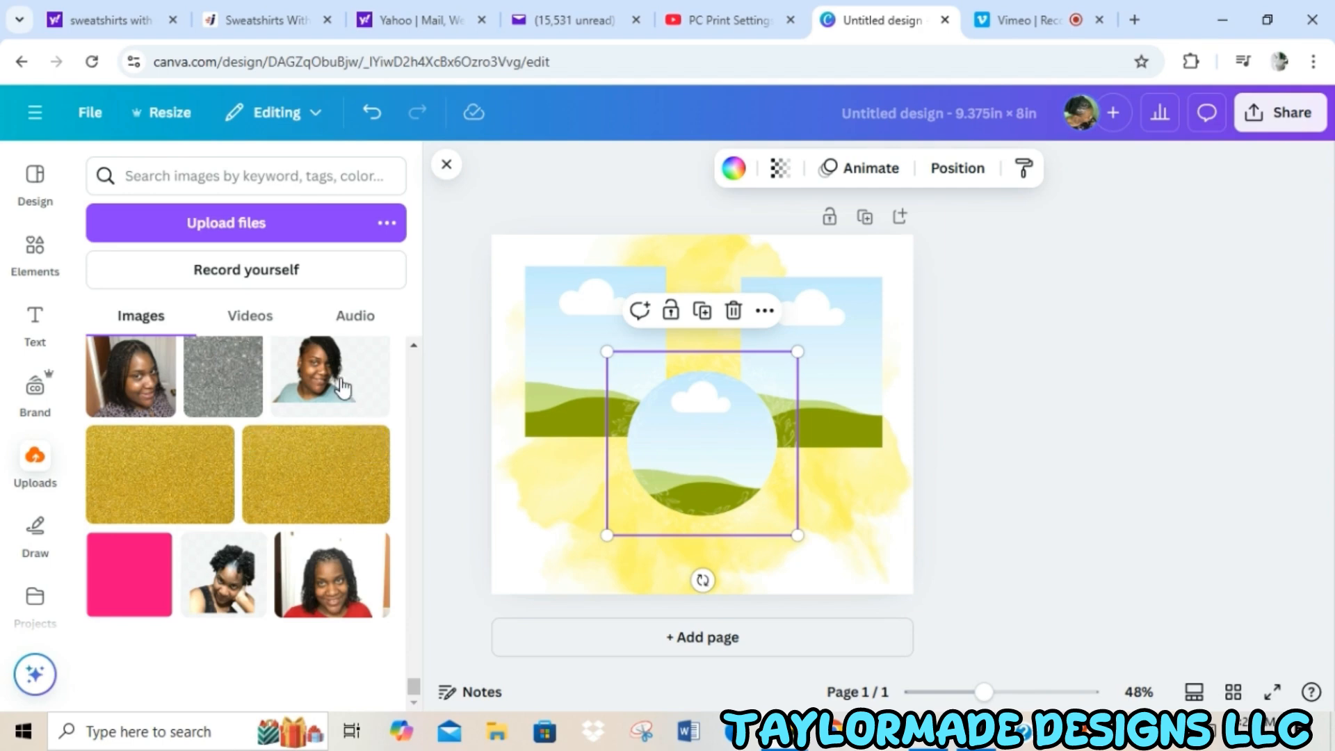
{"action": "left_click_drag", "start_coordinate": [341, 388], "coordinate": [666, 480]}
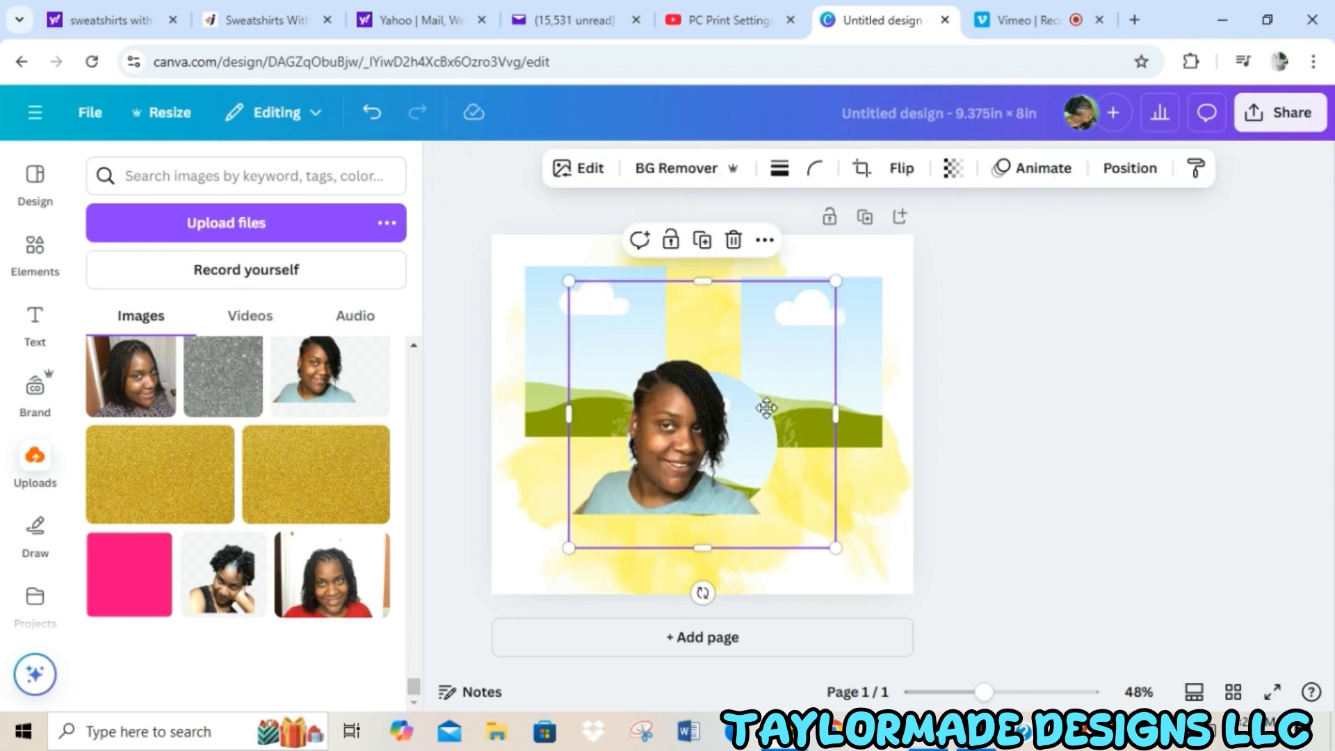
{"action": "left_click_drag", "start_coordinate": [766, 408], "coordinate": [807, 395]}
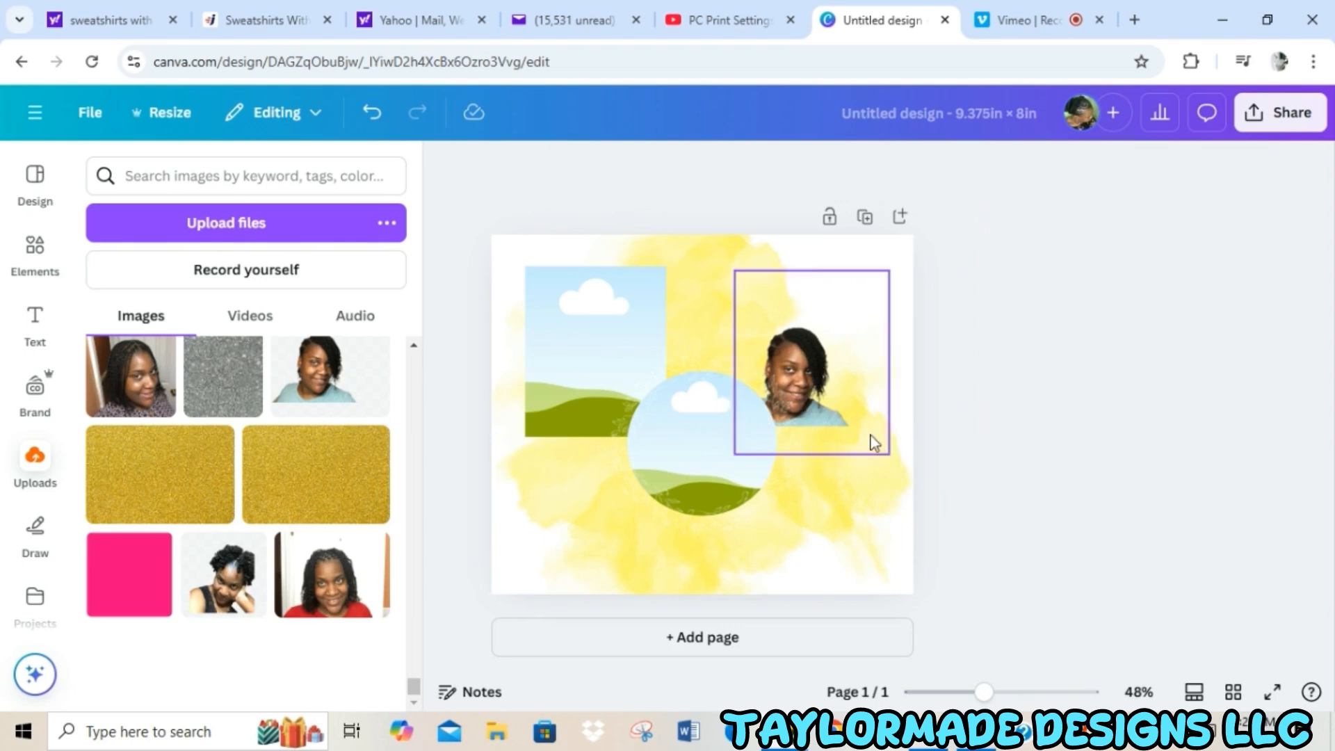
Enlarge the framed portrait and move it up so it sits in the upper-right area of the page.
{"action": "left_click", "coordinate": [887, 455]}
{"action": "left_click_drag", "start_coordinate": [897, 465], "coordinate": [984, 571]}
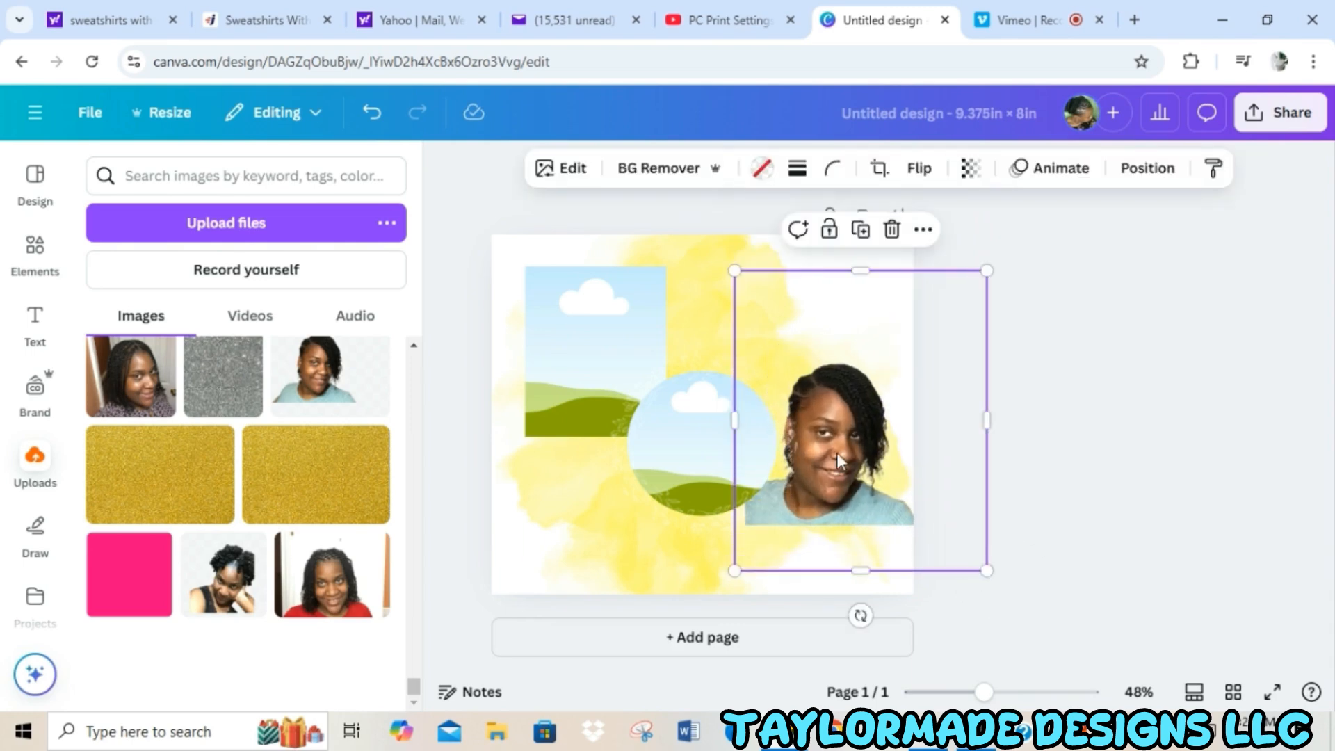
{"action": "left_click_drag", "start_coordinate": [833, 450], "coordinate": [805, 354]}
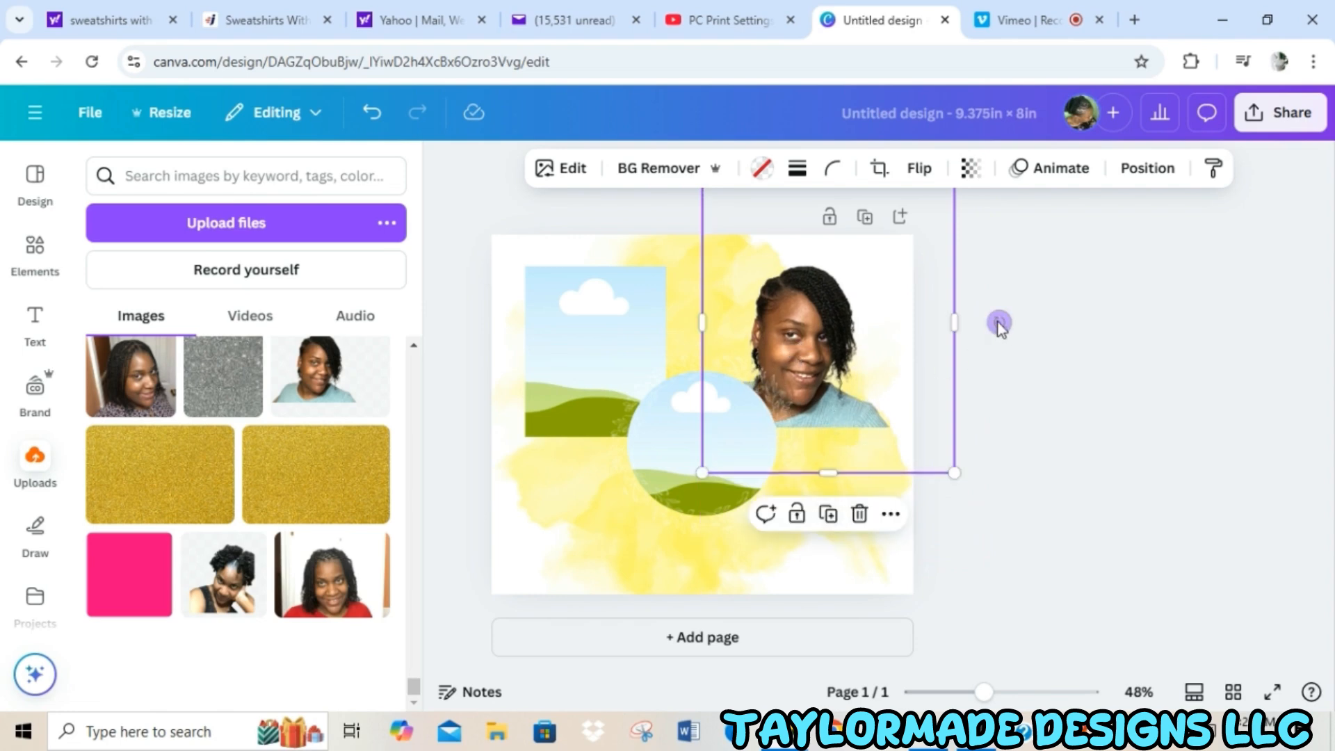
Tilt the portrait slightly clockwise on the right side of the page, and move the circular frame down and left, mostly clear of it.
{"action": "left_click_drag", "start_coordinate": [999, 322], "coordinate": [1015, 398]}
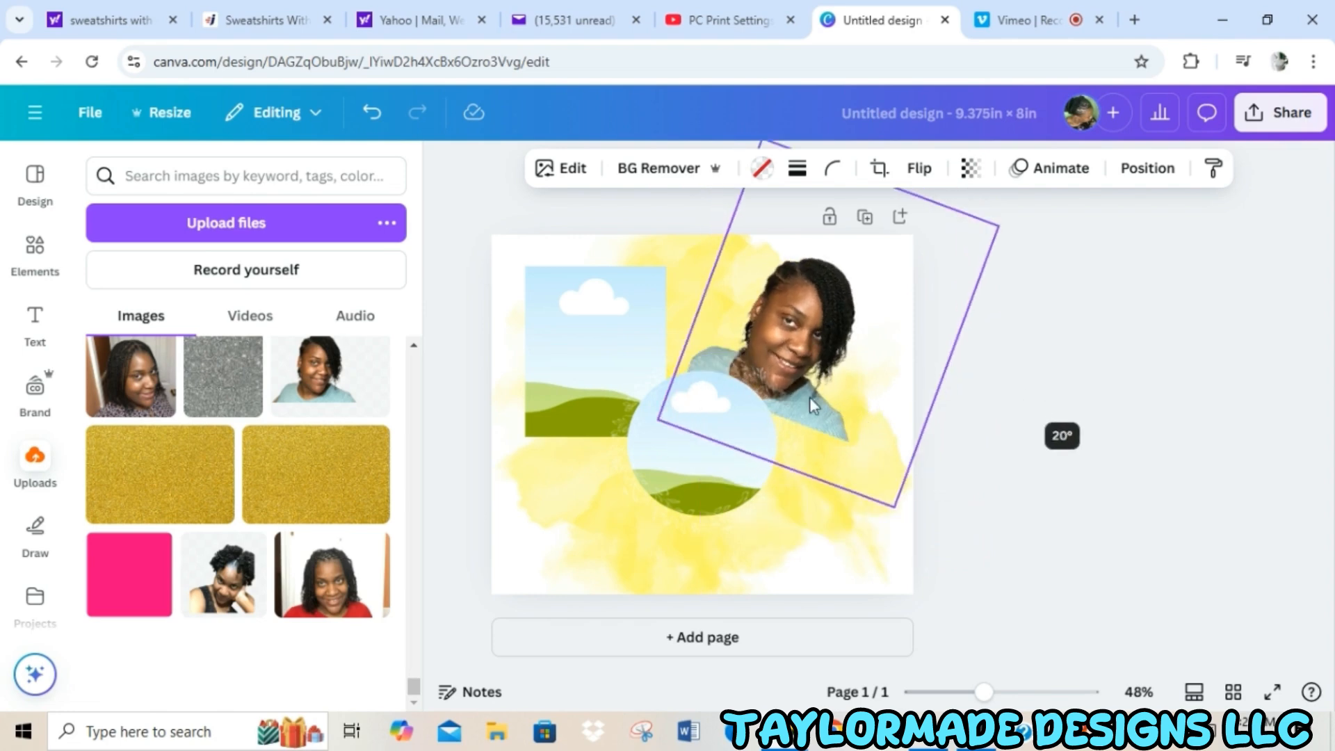
{"action": "left_click_drag", "start_coordinate": [810, 397], "coordinate": [826, 472]}
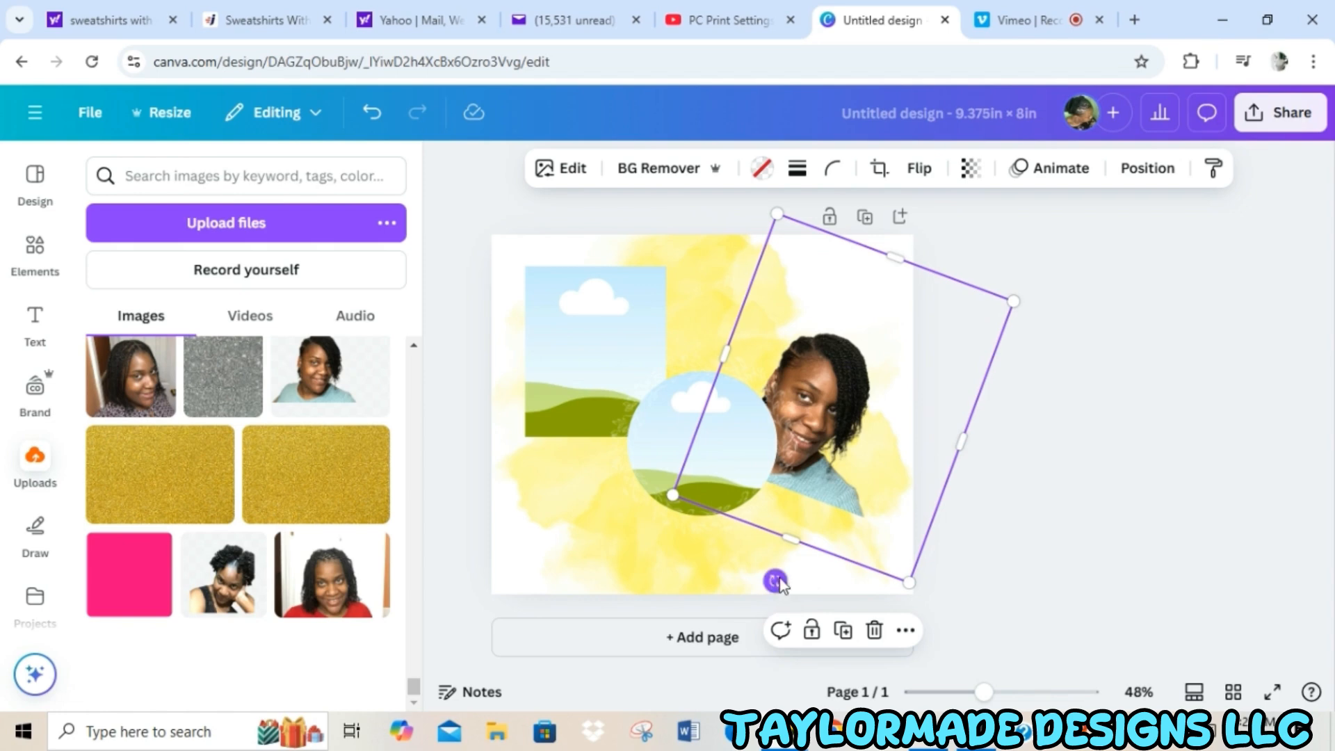
{"action": "left_click_drag", "start_coordinate": [775, 580], "coordinate": [828, 551]}
{"action": "left_click_drag", "start_coordinate": [839, 442], "coordinate": [817, 413]}
{"action": "left_click_drag", "start_coordinate": [661, 477], "coordinate": [612, 510]}
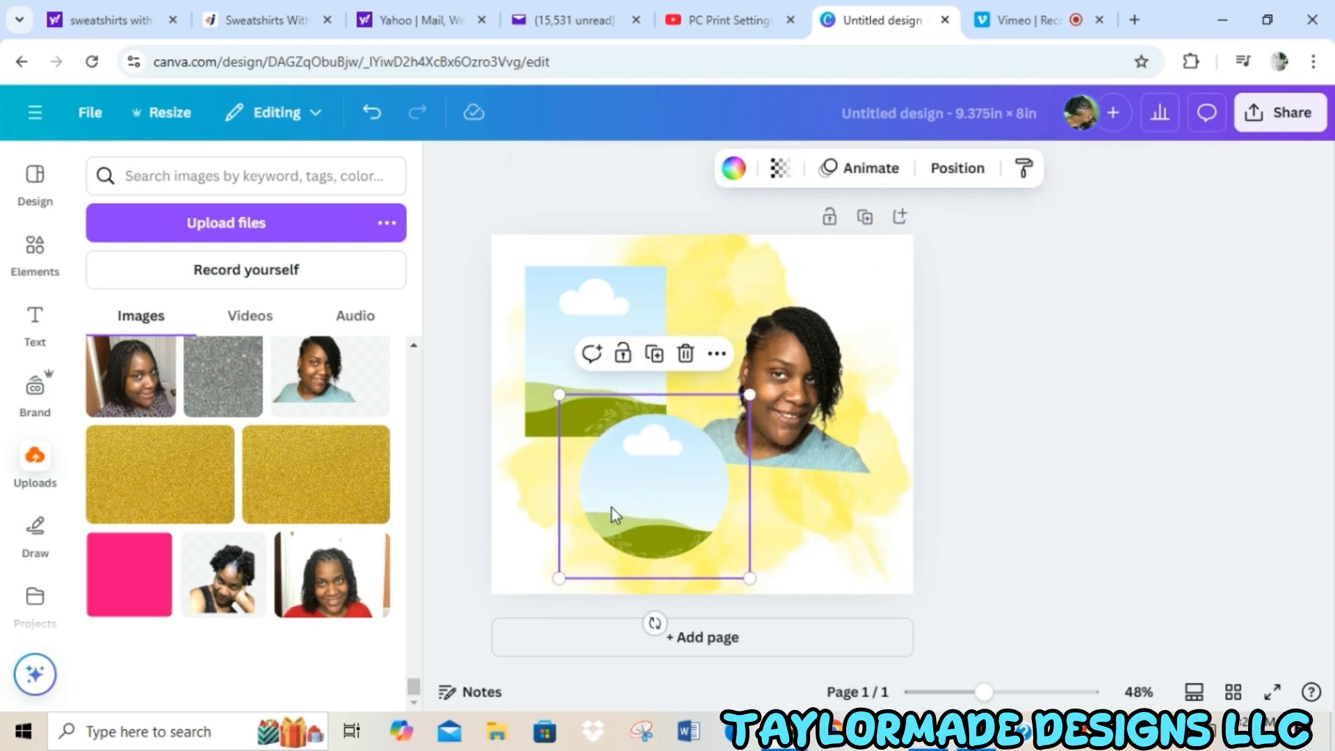
Slightly enlarge the light-blue-top portrait and fill the circular frame with the uploaded cutout of the woman in the black tank top.
{"action": "left_click", "coordinate": [815, 362]}
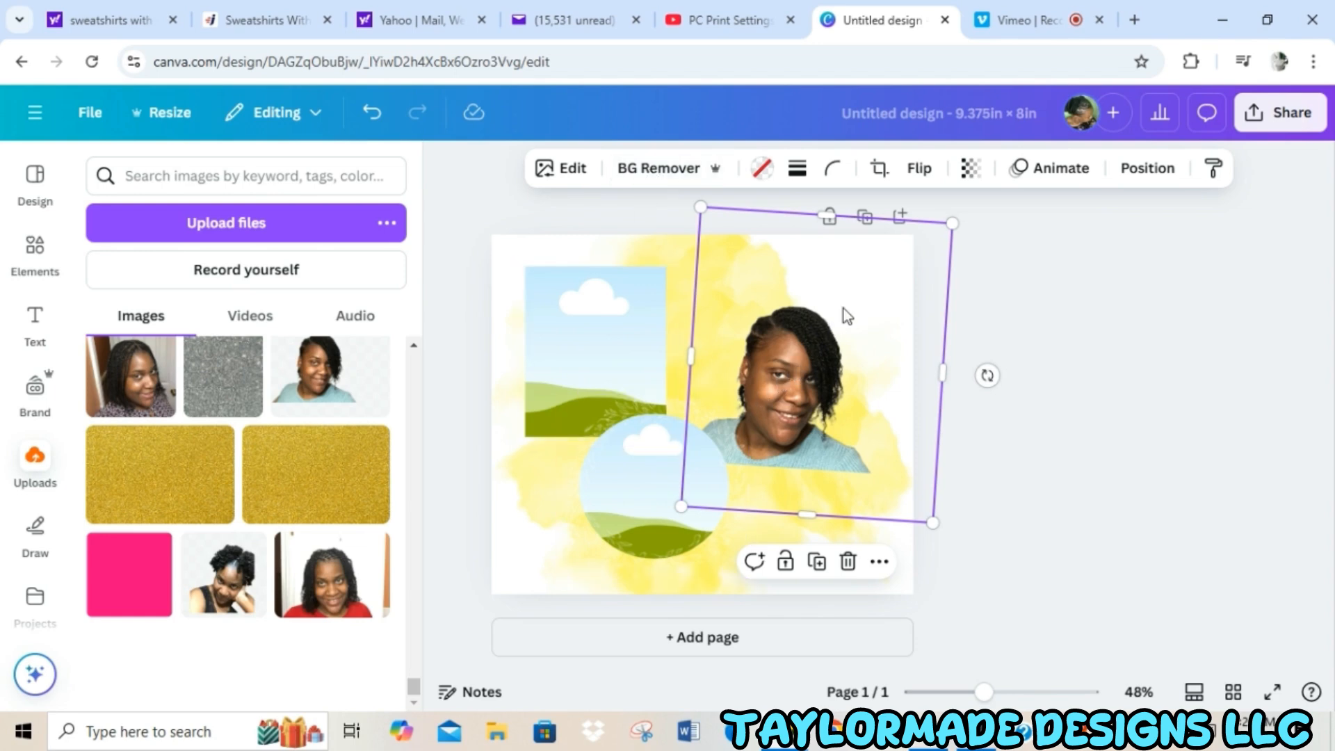
{"action": "mouse_move", "coordinate": [953, 224]}
{"action": "left_mouse_down"}
{"action": "mouse_move", "coordinate": [971, 203]}
{"action": "mouse_move", "coordinate": [964, 210]}
{"action": "left_mouse_up"}
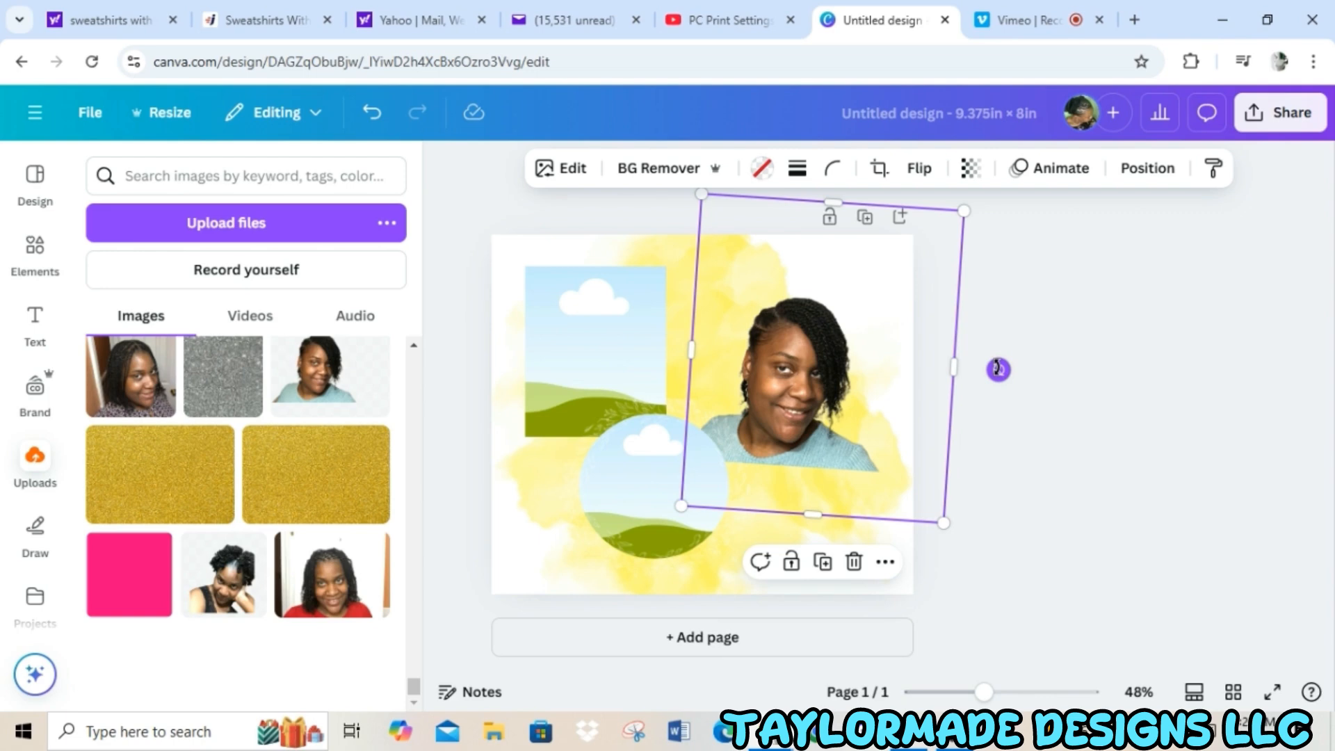
{"action": "left_click", "coordinate": [221, 586]}
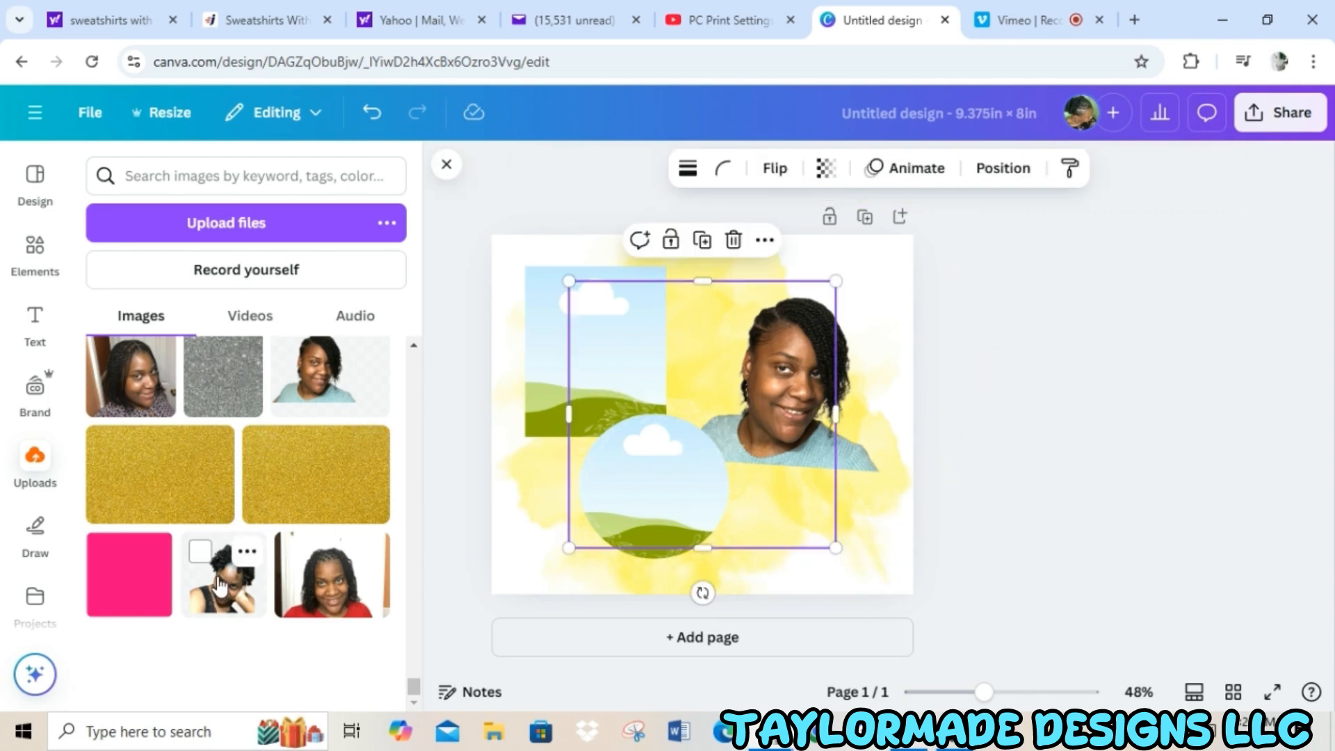
{"action": "left_click_drag", "start_coordinate": [719, 378], "coordinate": [655, 439]}
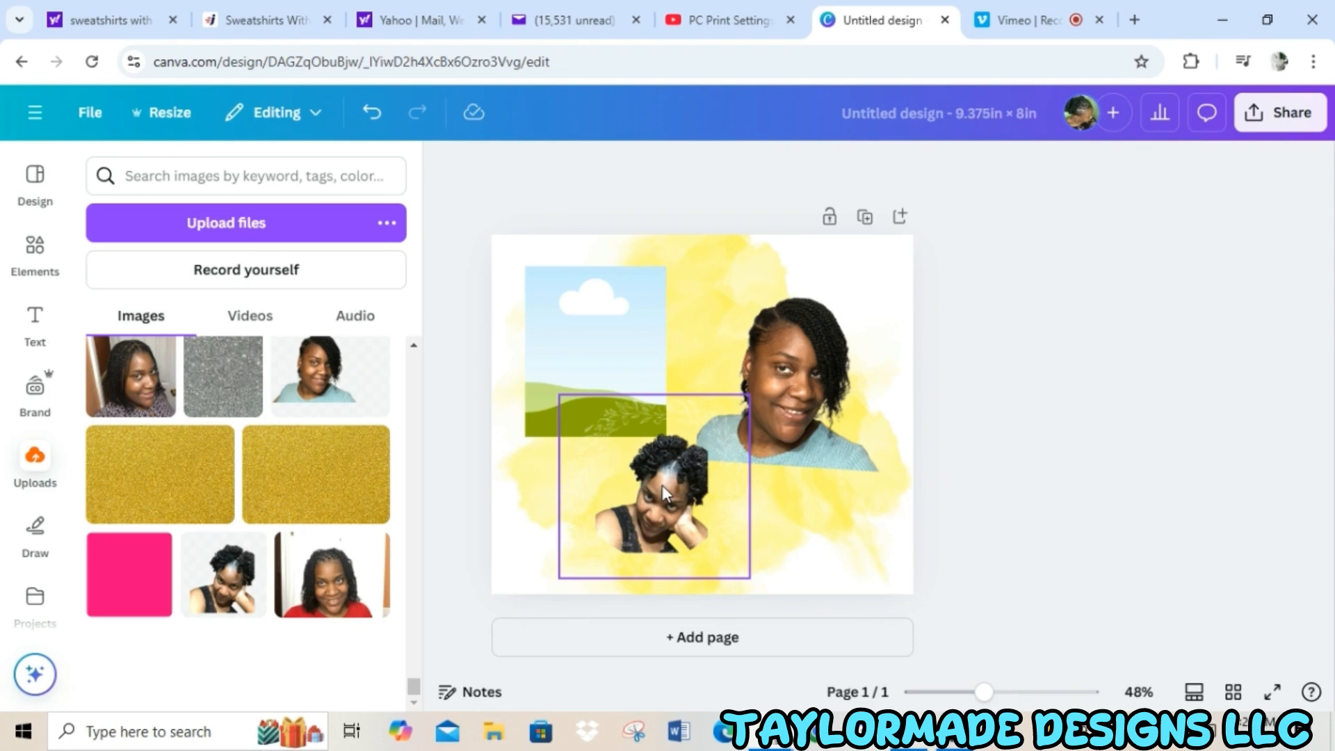
Place the uploaded portrait of the woman in the gray graphic T-shirt into the upper-left rectangular frame.
{"action": "left_click", "coordinate": [414, 345]}
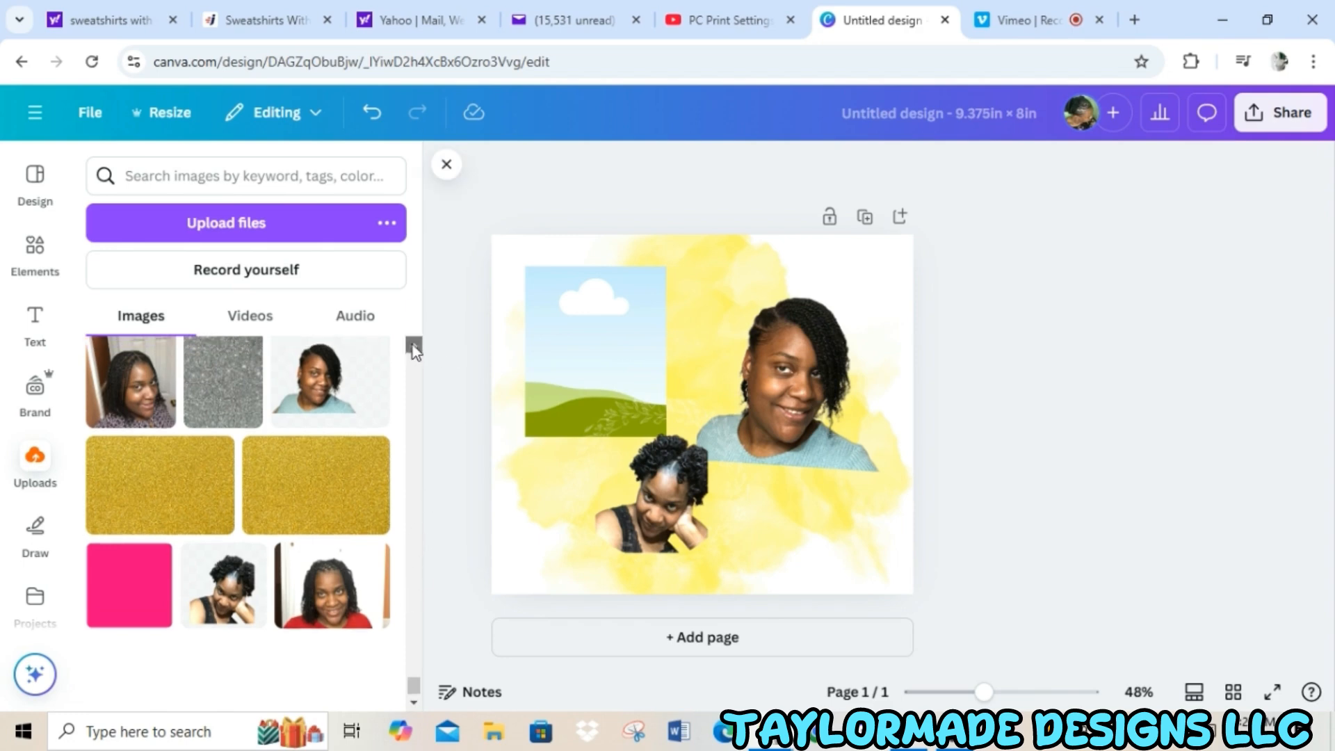
{"action": "scroll", "coordinate": [414, 345], "scroll_direction": "up", "scroll_amount": 10}
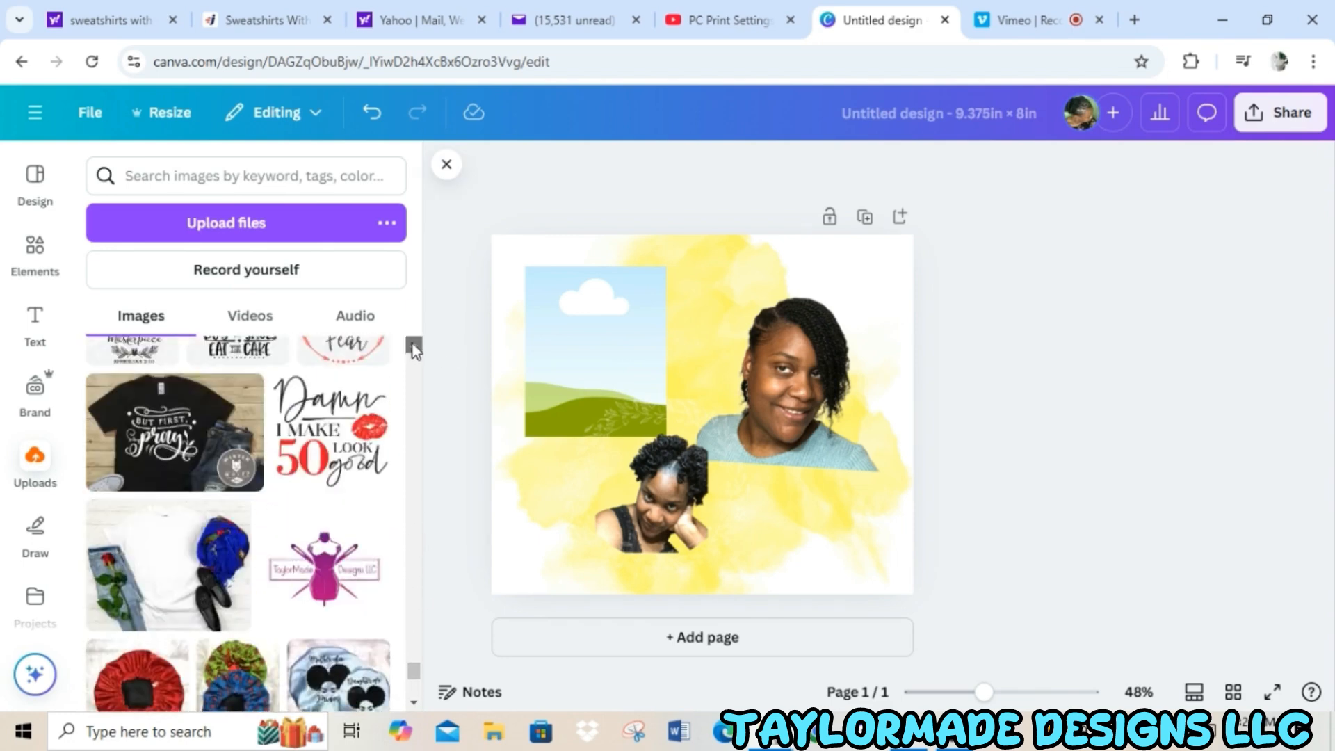
{"action": "scroll", "coordinate": [412, 344], "scroll_direction": "up", "scroll_amount": 10}
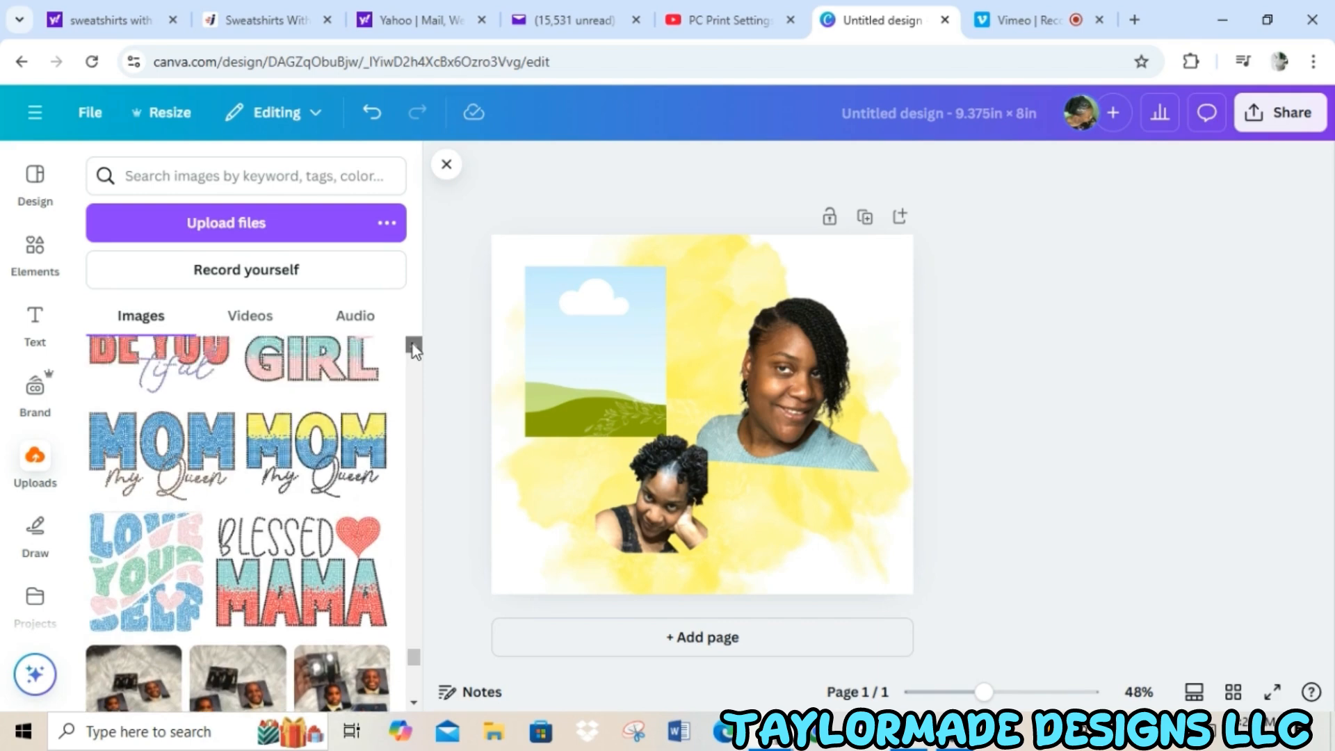
{"action": "scroll", "coordinate": [412, 344], "scroll_direction": "up", "scroll_amount": 10}
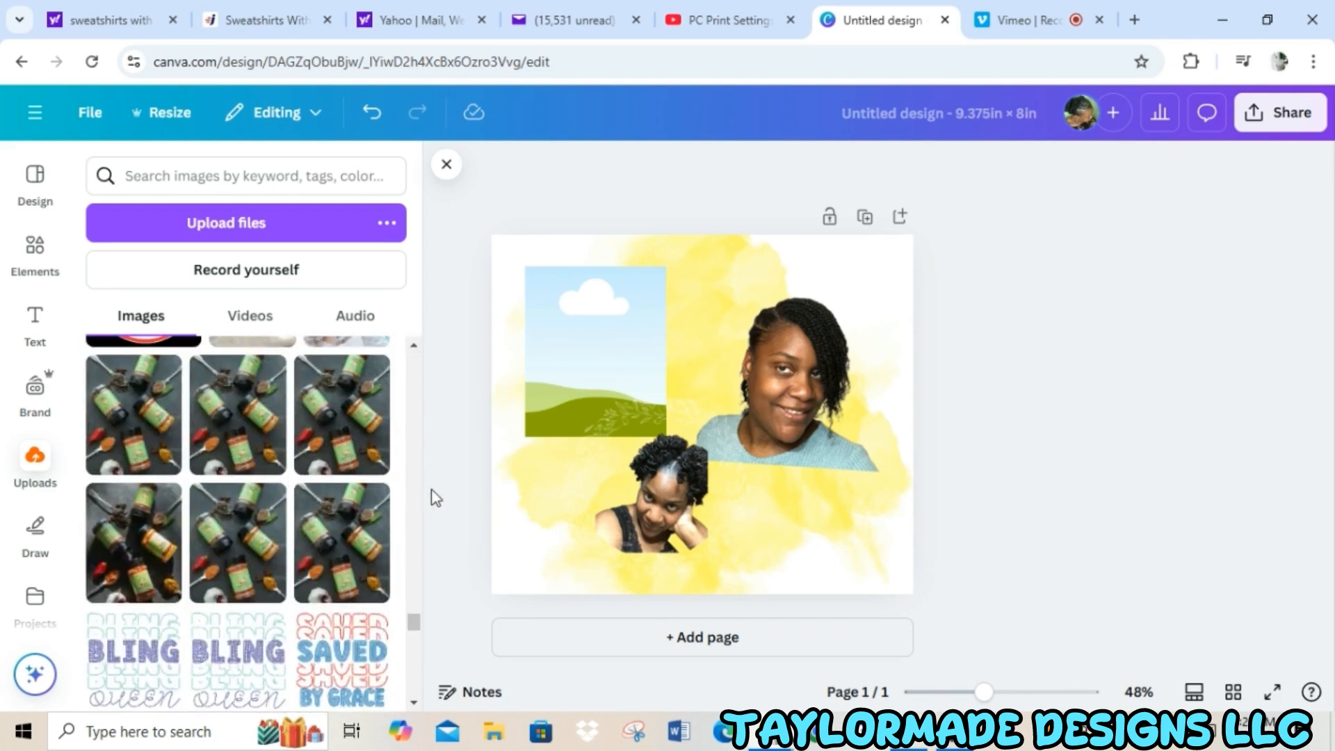
{"action": "scroll", "coordinate": [410, 639], "scroll_direction": "down", "scroll_amount": 4}
{"action": "left_click", "coordinate": [252, 530]}
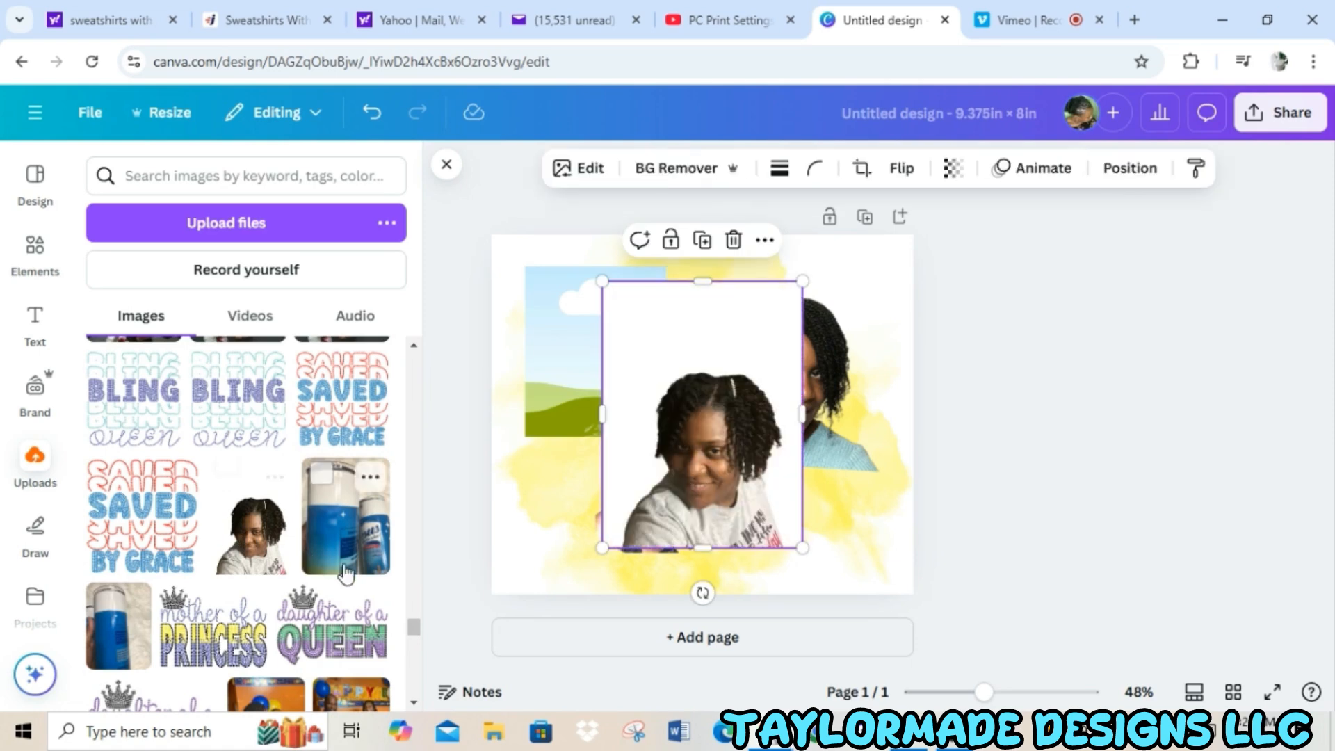
{"action": "left_click_drag", "start_coordinate": [718, 412], "coordinate": [605, 335]}
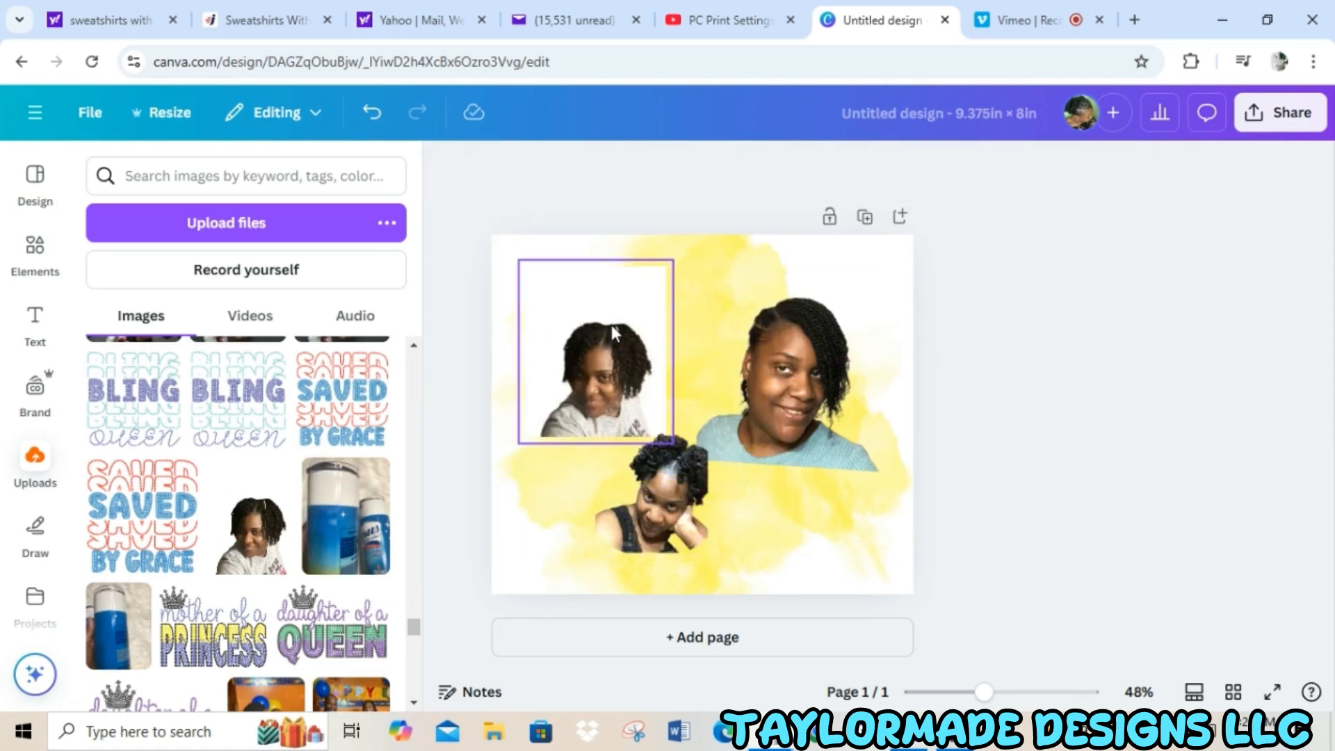
Remove the background of the gray T-shirt portrait and enlarge it on the left half of the page.
{"action": "left_click", "coordinate": [611, 324]}
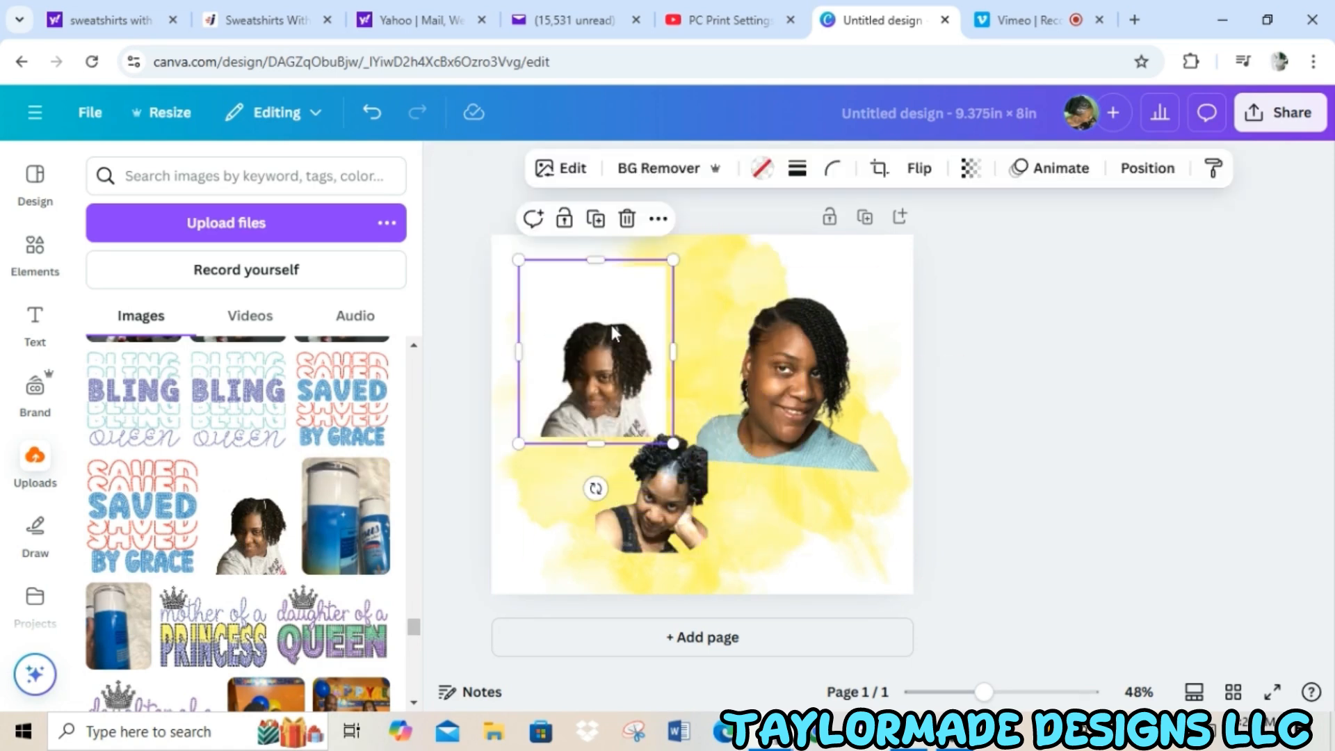
{"action": "left_click", "coordinate": [665, 168]}
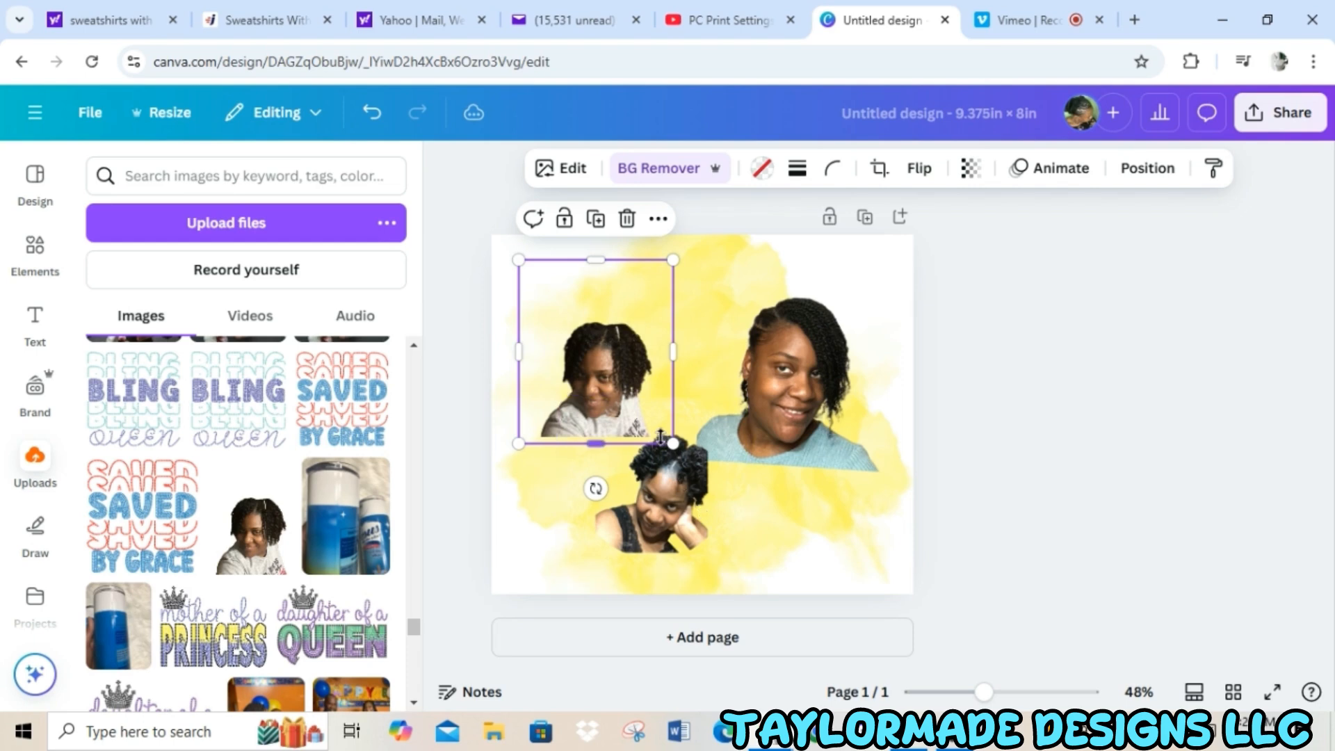
{"action": "left_click_drag", "start_coordinate": [673, 445], "coordinate": [719, 497]}
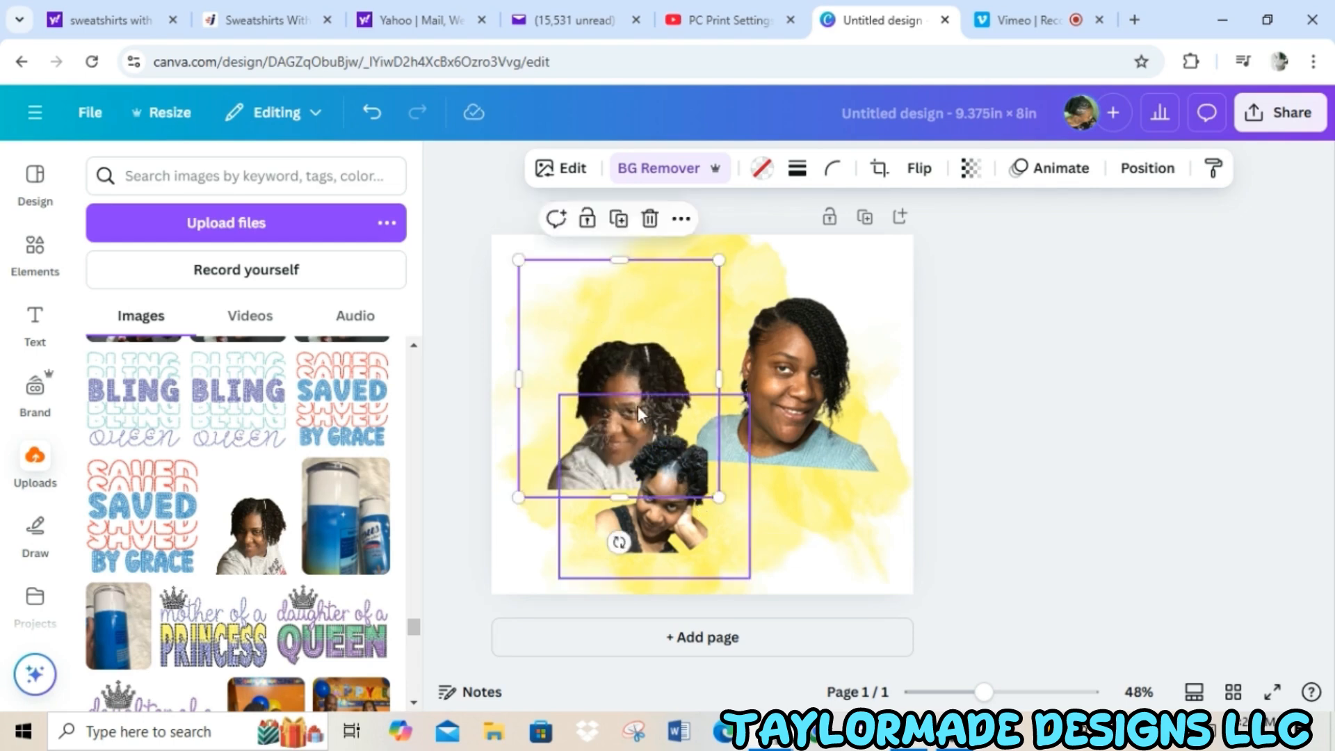
{"action": "left_click_drag", "start_coordinate": [638, 406], "coordinate": [611, 382]}
Position the black-tank-top portrait between the other two, with the gray T-shirt portrait tilted slightly counterclockwise on its left.
{"action": "left_click_drag", "start_coordinate": [679, 512], "coordinate": [706, 430]}
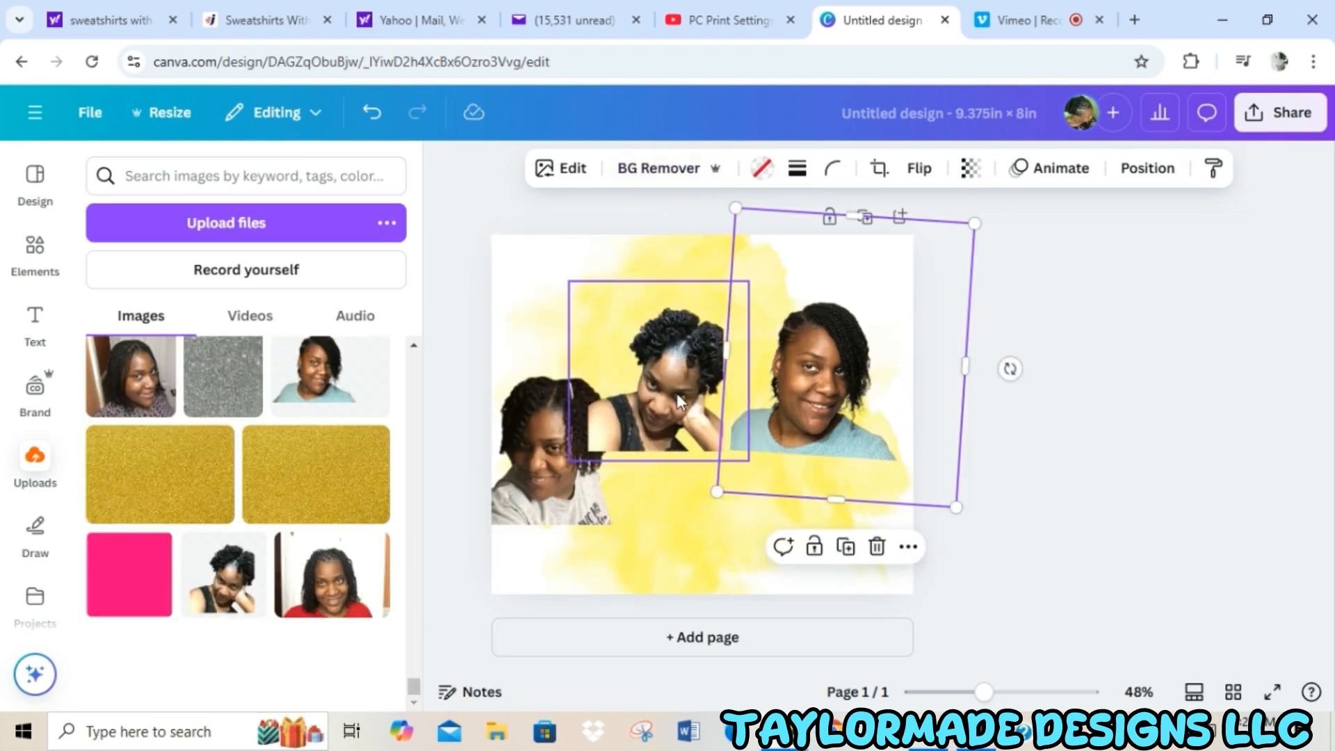
{"action": "left_click_drag", "start_coordinate": [677, 393], "coordinate": [700, 381]}
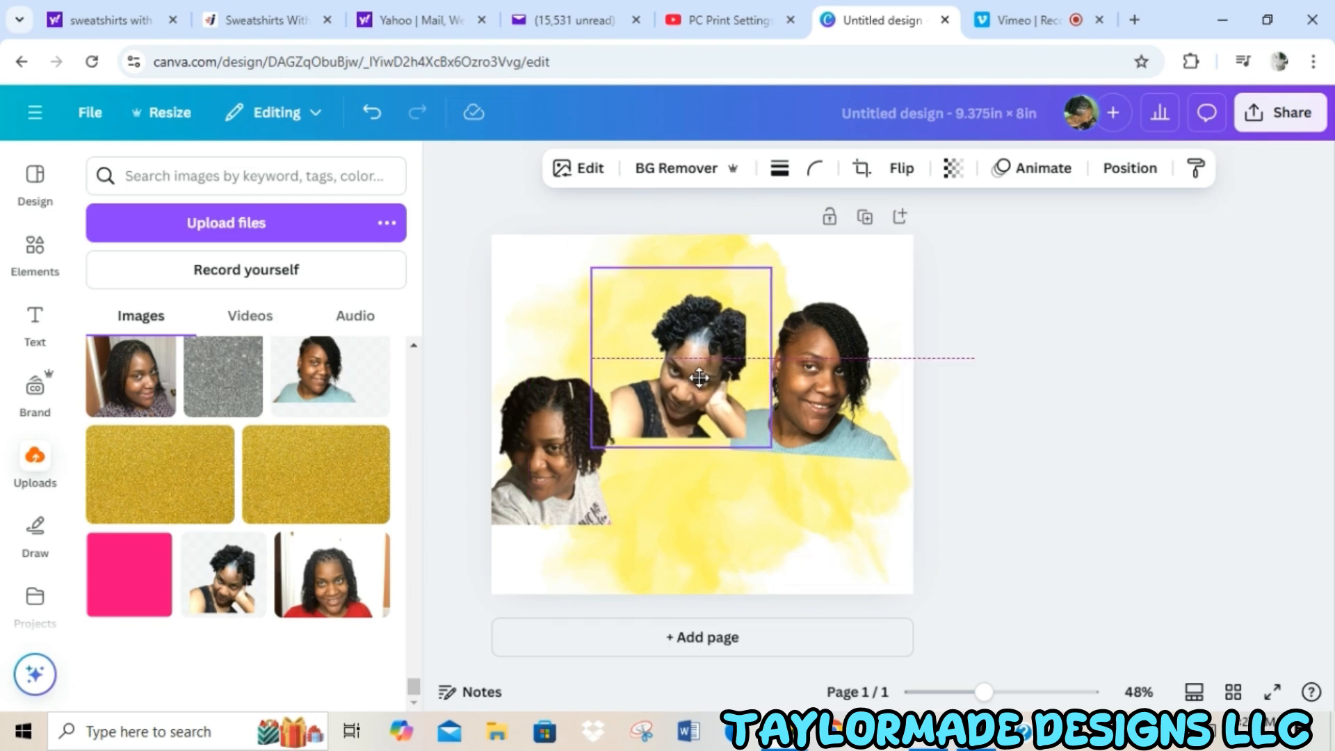
{"action": "left_click_drag", "start_coordinate": [547, 475], "coordinate": [573, 438]}
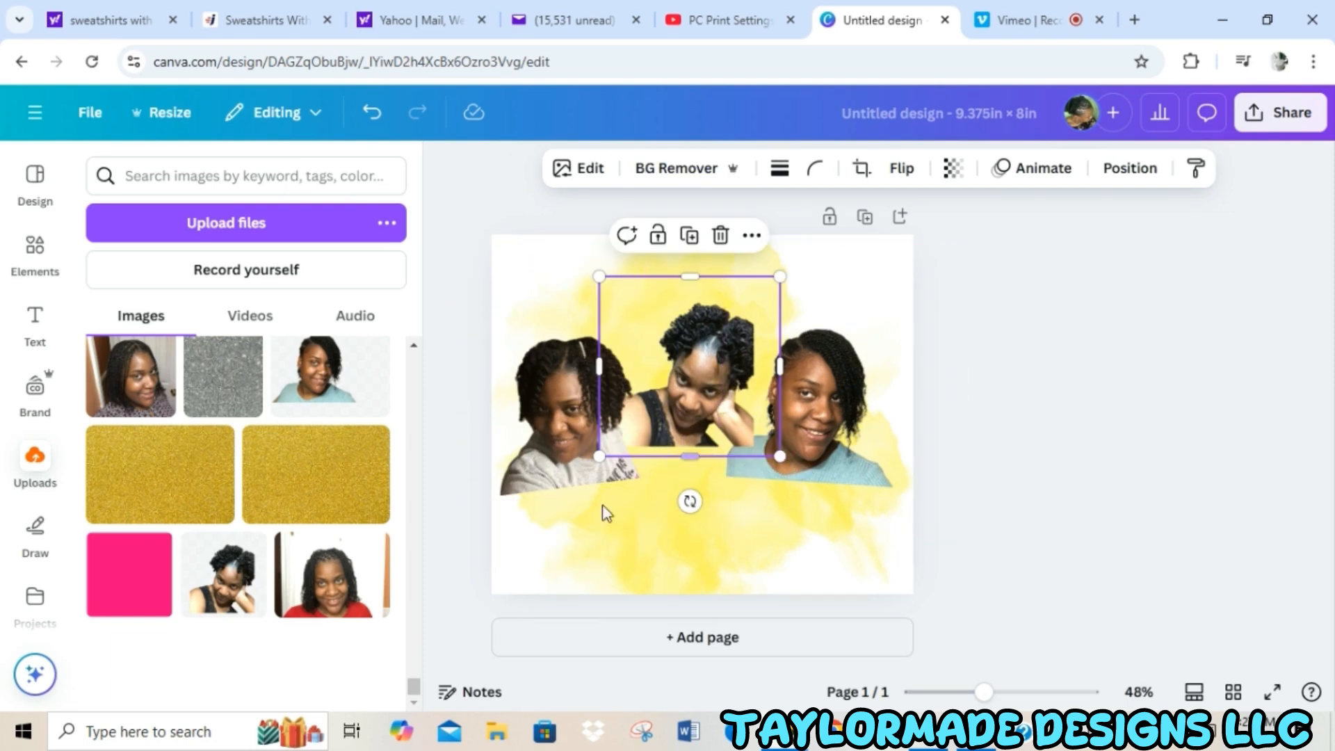
Shift all three portraits slightly down so they sit in a row across the middle of the page.
{"action": "left_click_drag", "start_coordinate": [569, 462], "coordinate": [570, 487]}
{"action": "left_click_drag", "start_coordinate": [689, 411], "coordinate": [687, 428]}
{"action": "left_click", "coordinate": [803, 417]}
{"action": "left_click_drag", "start_coordinate": [803, 417], "coordinate": [808, 424]}
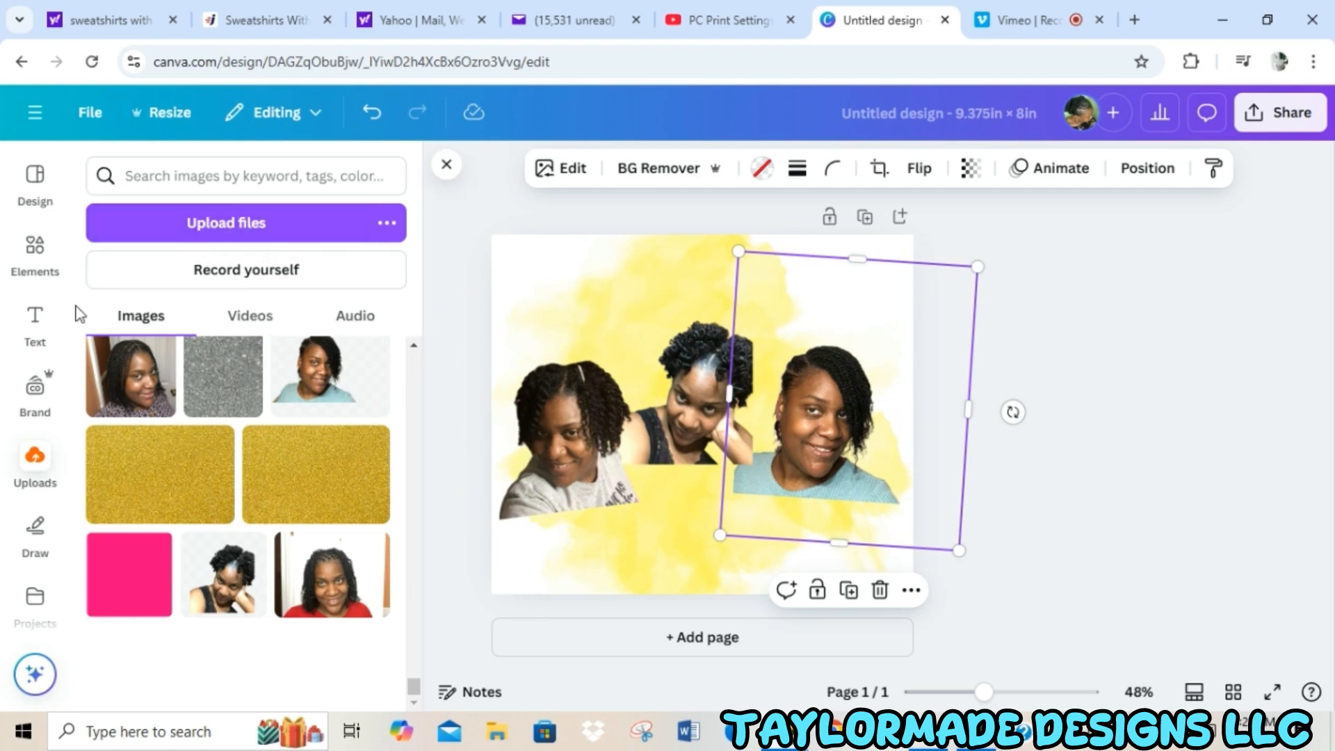
Search the element graphics for "jamaica" and add the black, green and yellow firework burst to the page.
{"action": "left_click", "coordinate": [33, 250]}
{"action": "left_click", "coordinate": [213, 180]}
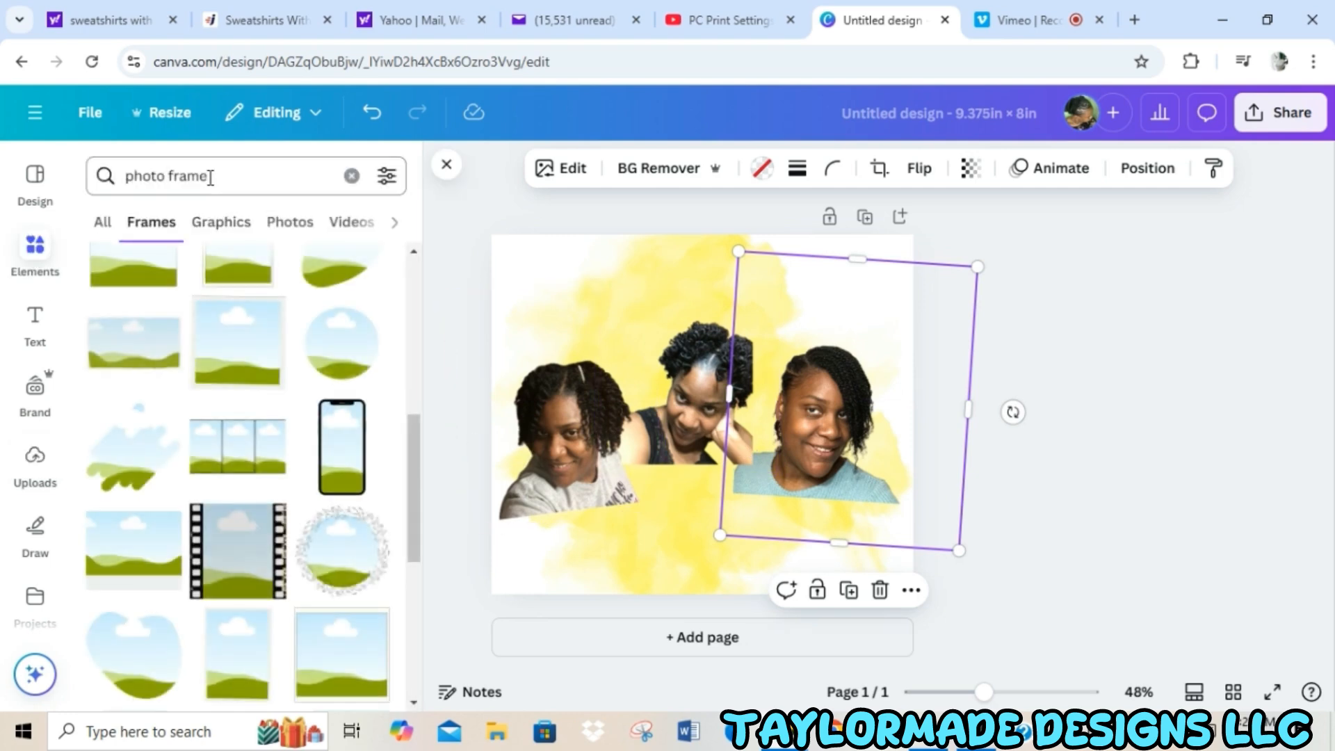
{"action": "left_click", "coordinate": [352, 177]}
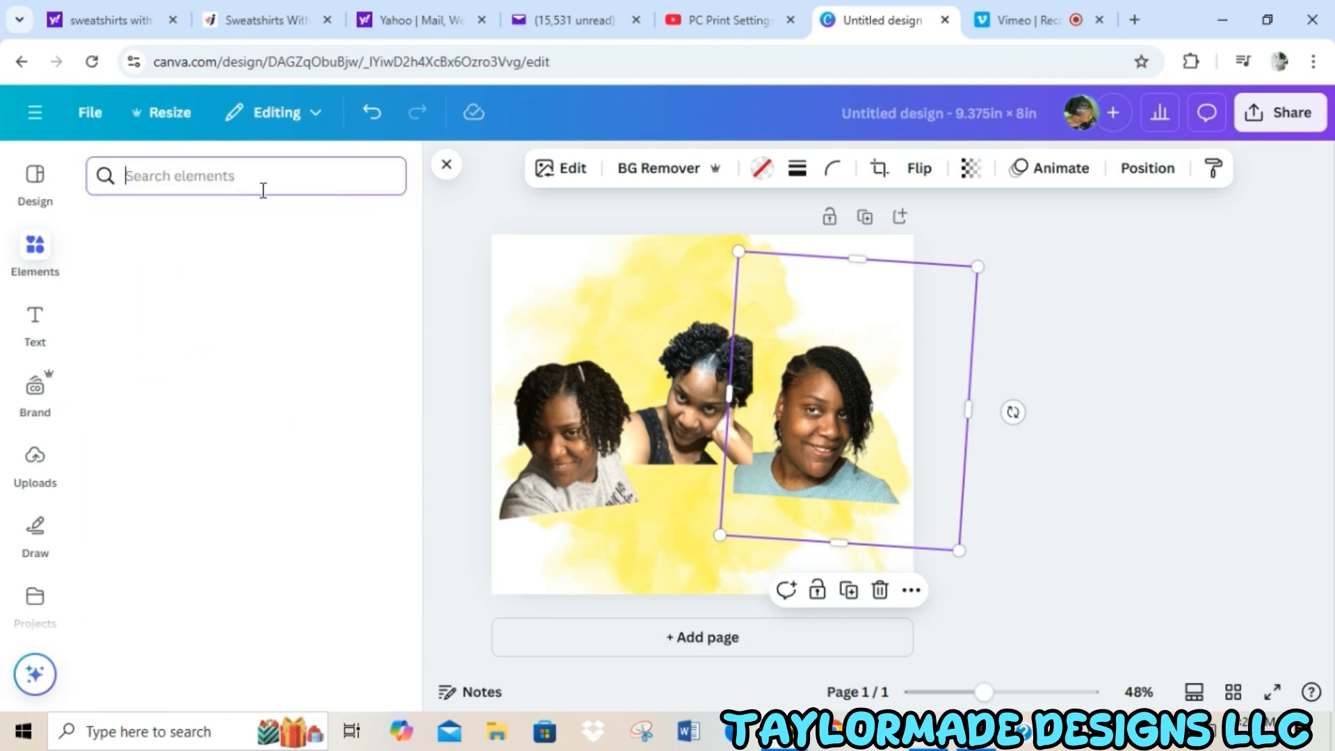
{"action": "type", "text": "jam"}
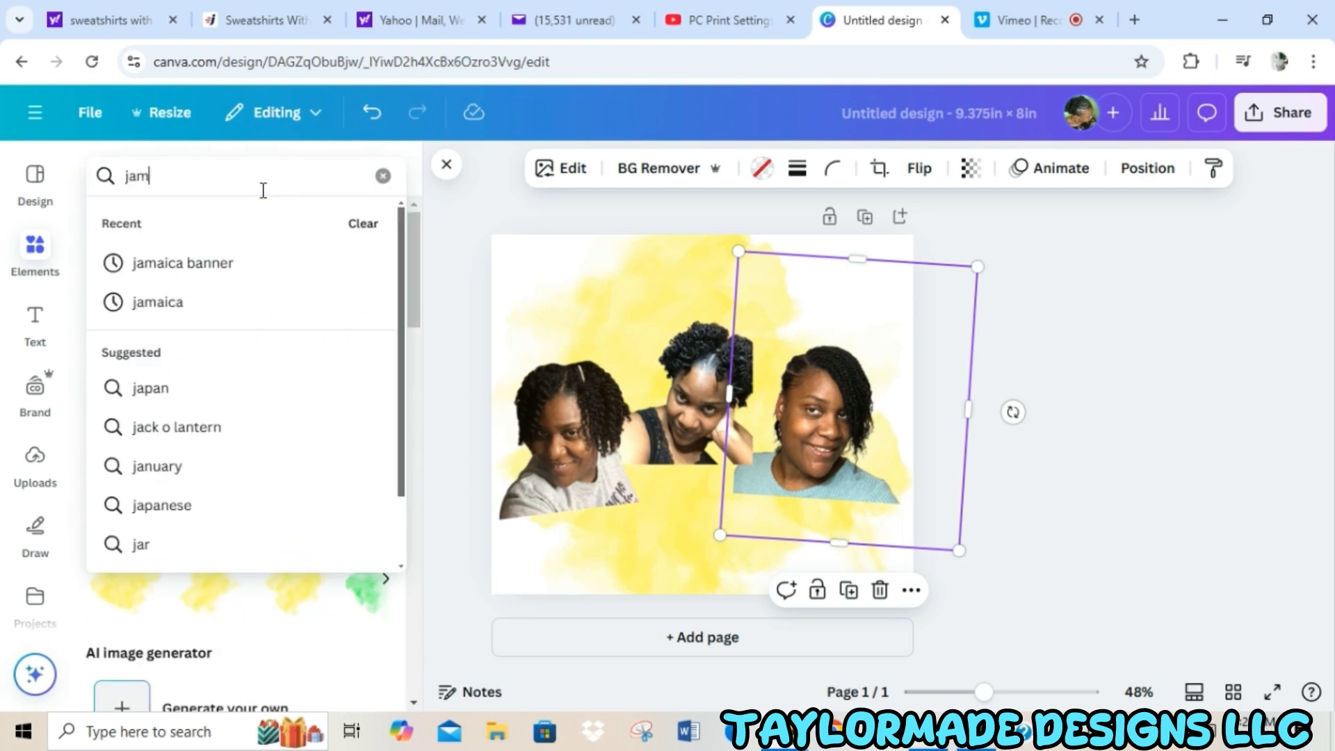
{"action": "type", "text": "aica"}
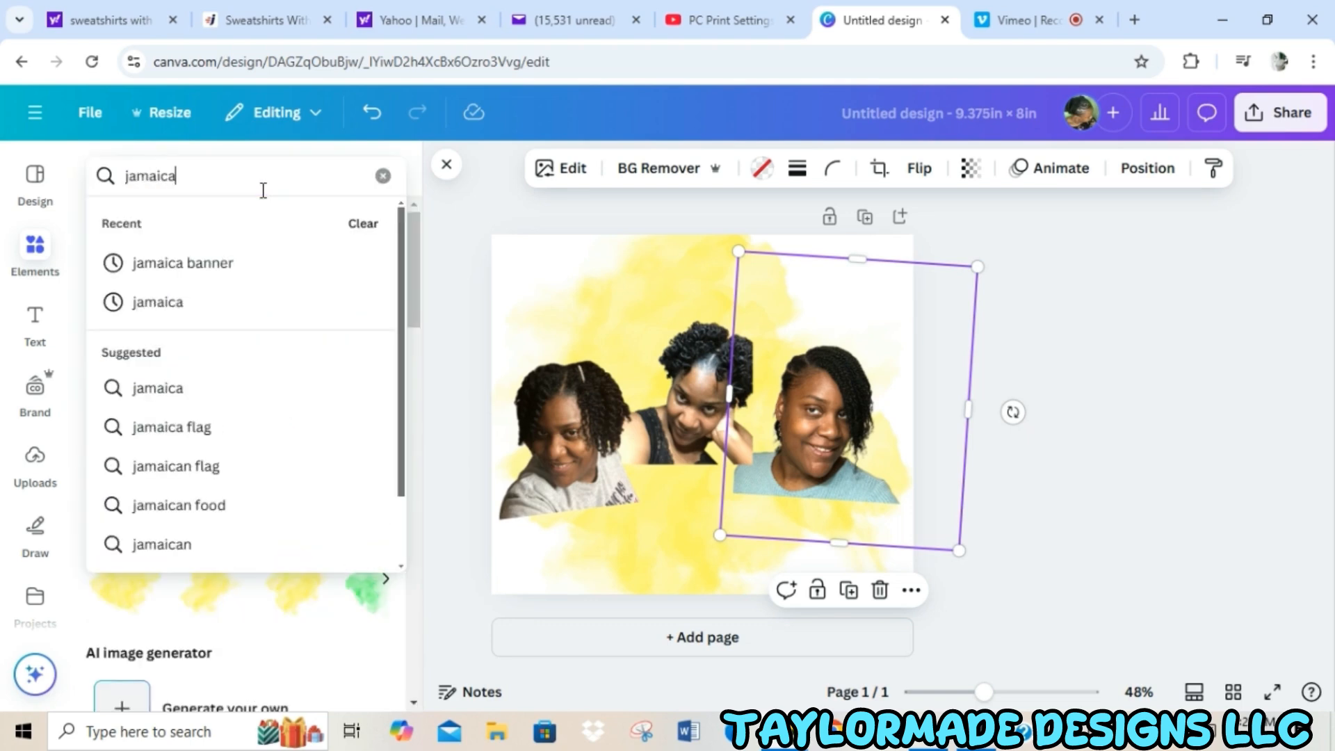
{"action": "key", "text": "Return"}
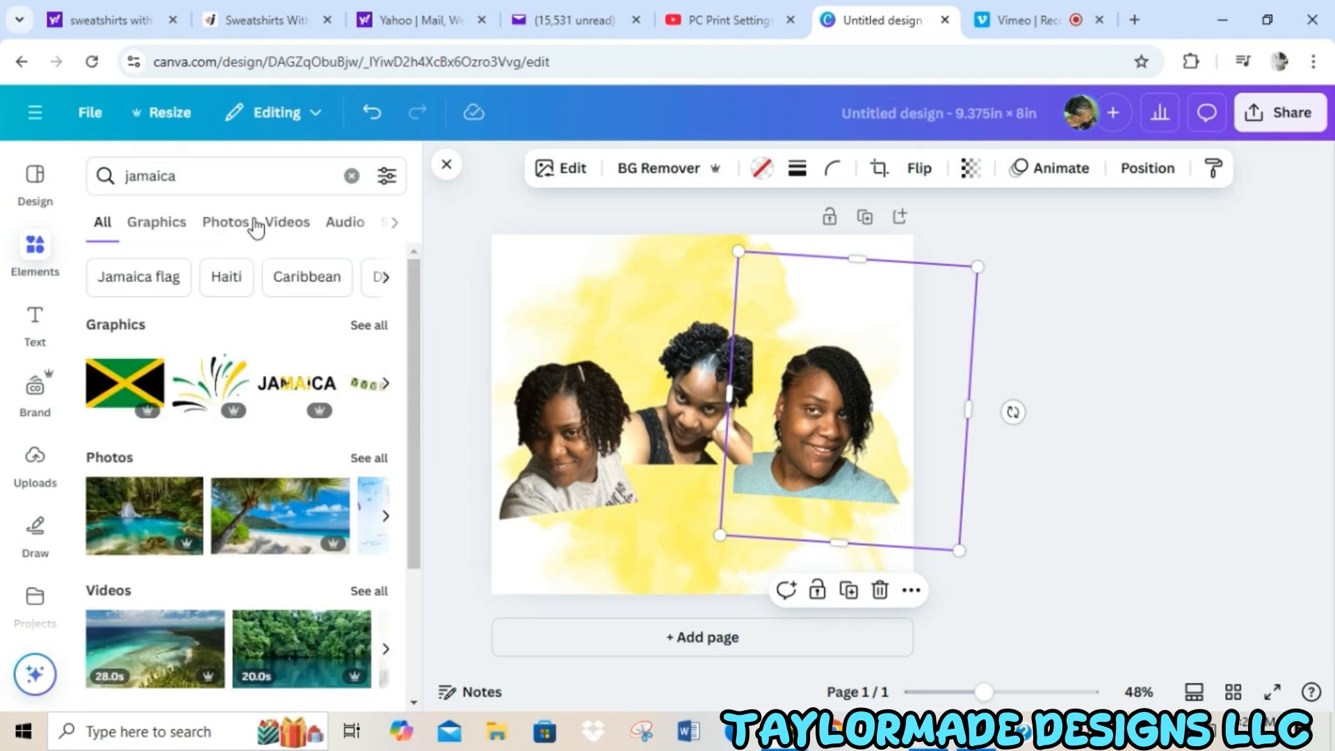
{"action": "left_click", "coordinate": [379, 327]}
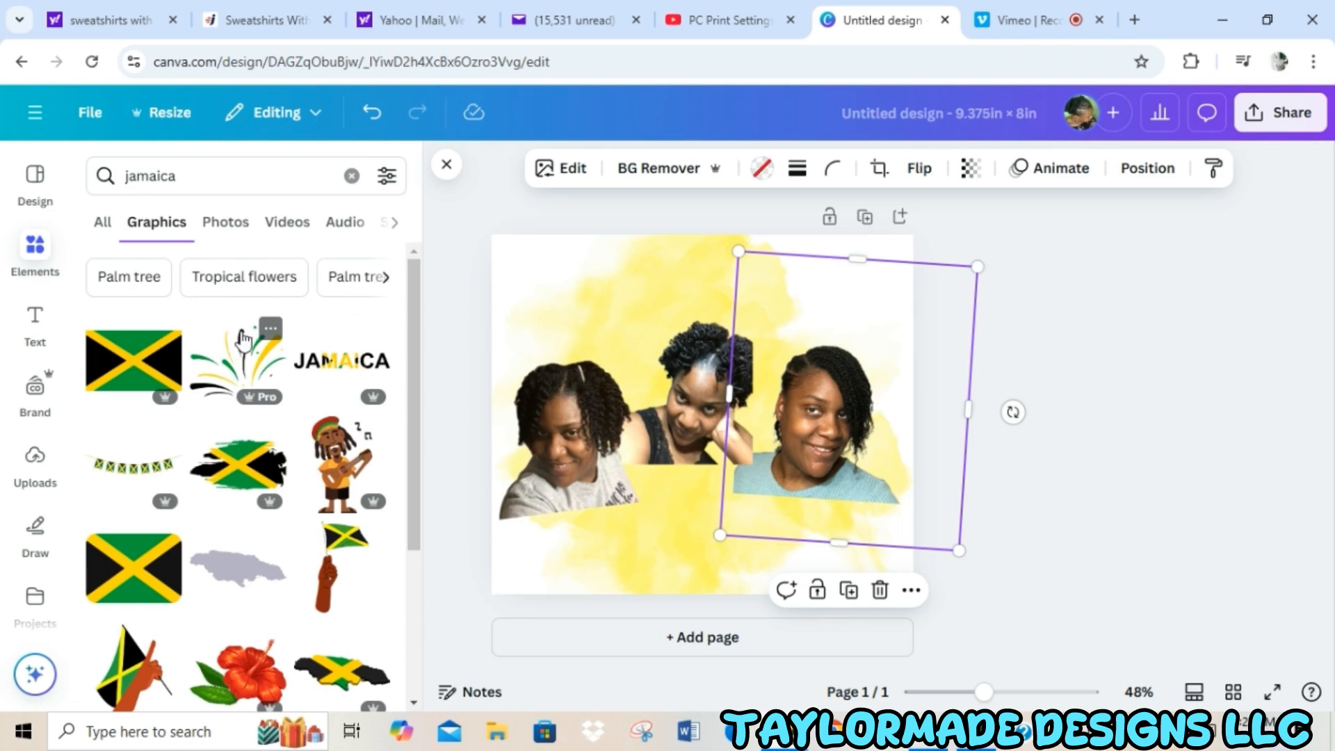
{"action": "left_click", "coordinate": [242, 370]}
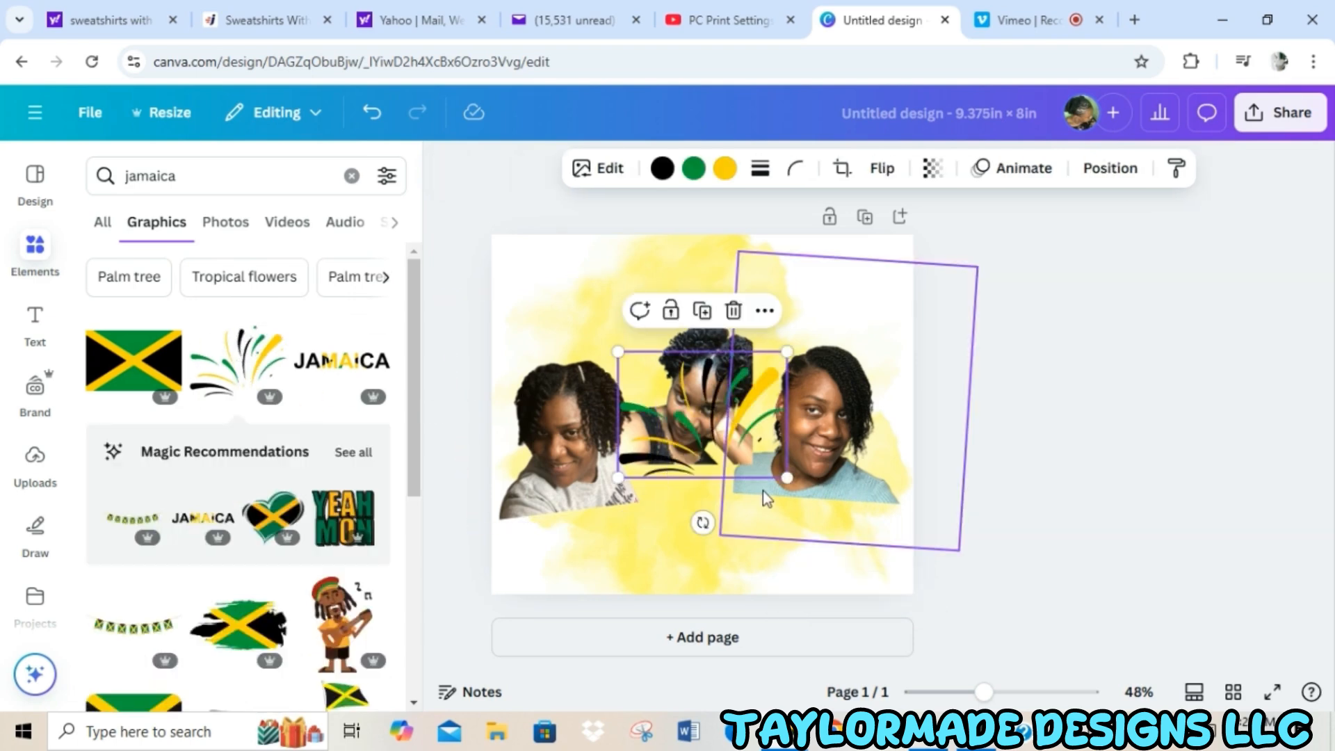
Enlarge the firework burst and position it in the upper-left corner of the page, above the gray T-shirt portrait.
{"action": "left_click_drag", "start_coordinate": [786, 478], "coordinate": [848, 524]}
{"action": "left_click_drag", "start_coordinate": [696, 455], "coordinate": [567, 318]}
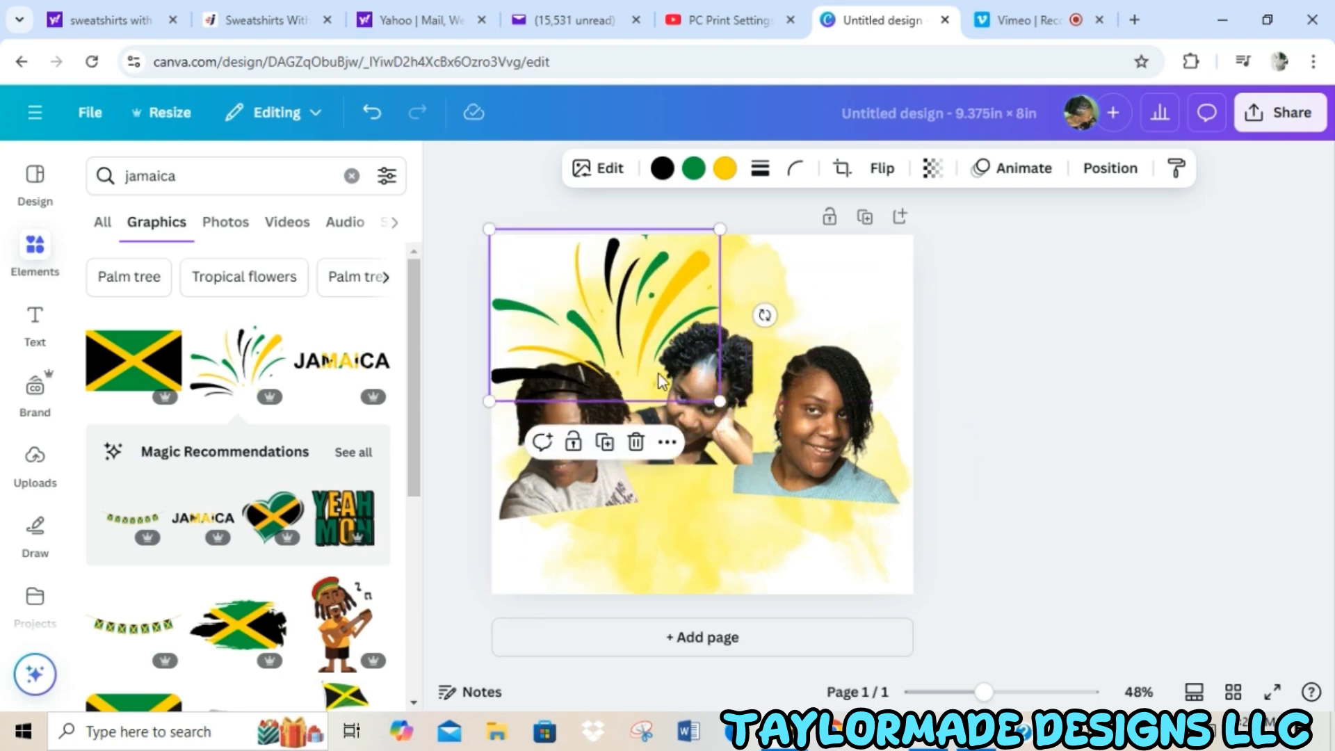
{"action": "left_click_drag", "start_coordinate": [718, 401], "coordinate": [698, 384]}
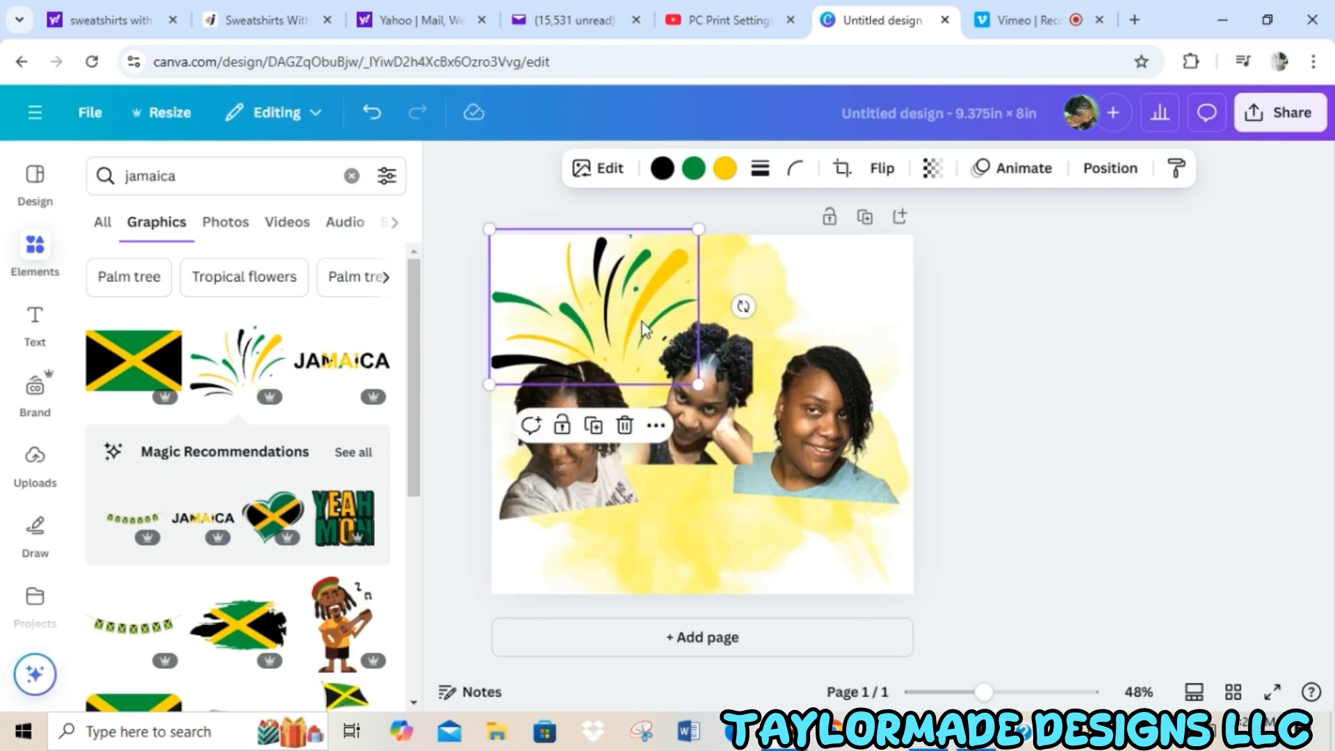
{"action": "left_click_drag", "start_coordinate": [644, 328], "coordinate": [656, 334]}
{"action": "left_click_drag", "start_coordinate": [712, 389], "coordinate": [702, 382]}
{"action": "left_click_drag", "start_coordinate": [652, 324], "coordinate": [649, 326]}
Slightly shrink the gray T-shirt portrait and the firework burst, and move the portrait up just beneath the burst.
{"action": "left_click", "coordinate": [1008, 694]}
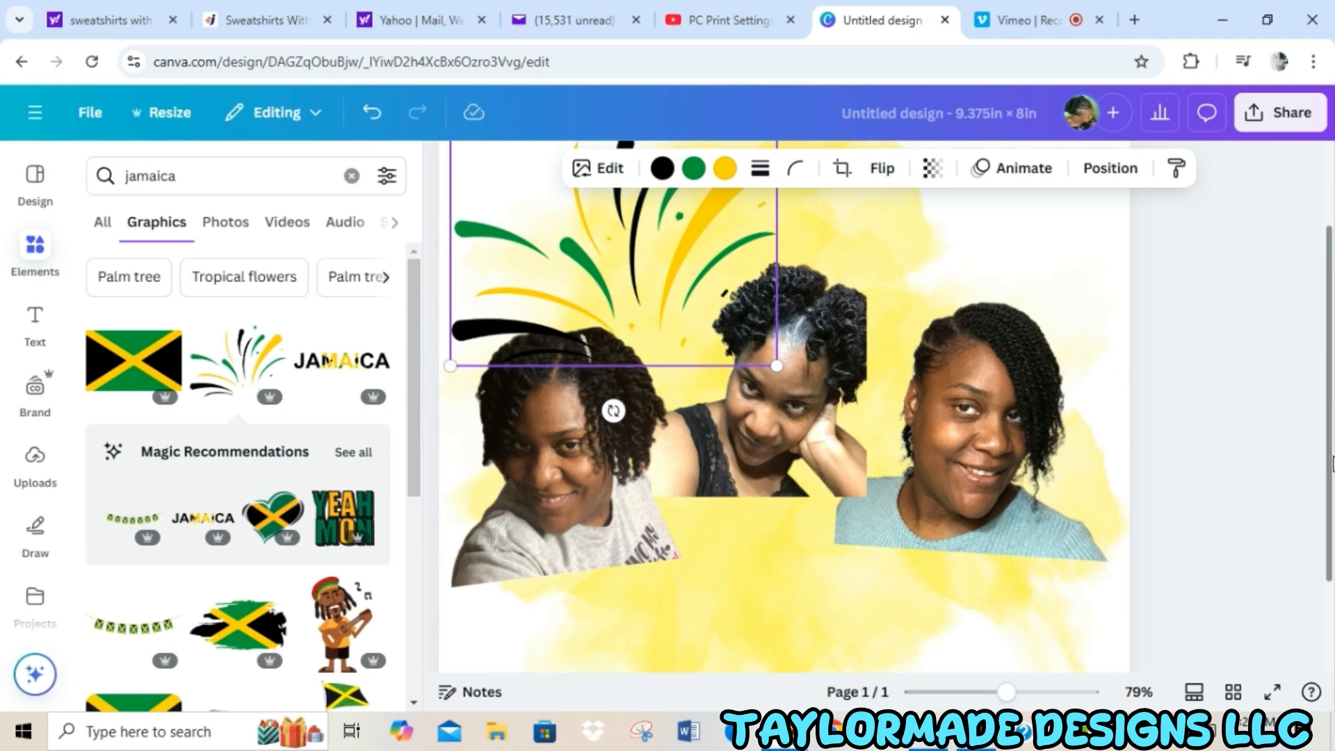
{"action": "scroll", "coordinate": [1324, 470], "scroll_direction": "up", "scroll_amount": 2}
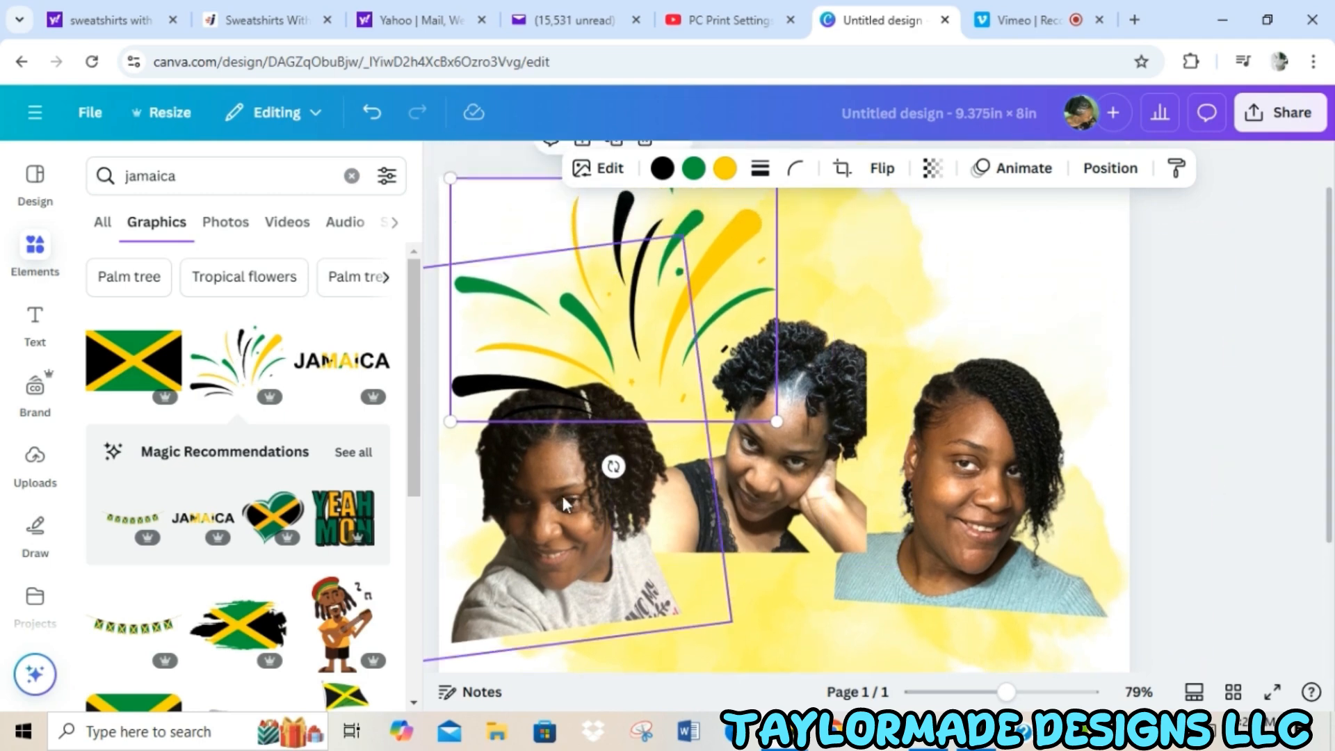
{"action": "left_click", "coordinate": [562, 495]}
{"action": "mouse_move", "coordinate": [731, 619]}
{"action": "left_mouse_down"}
{"action": "mouse_move", "coordinate": [685, 567]}
{"action": "mouse_move", "coordinate": [708, 608]}
{"action": "left_mouse_up"}
{"action": "left_click", "coordinate": [675, 269]}
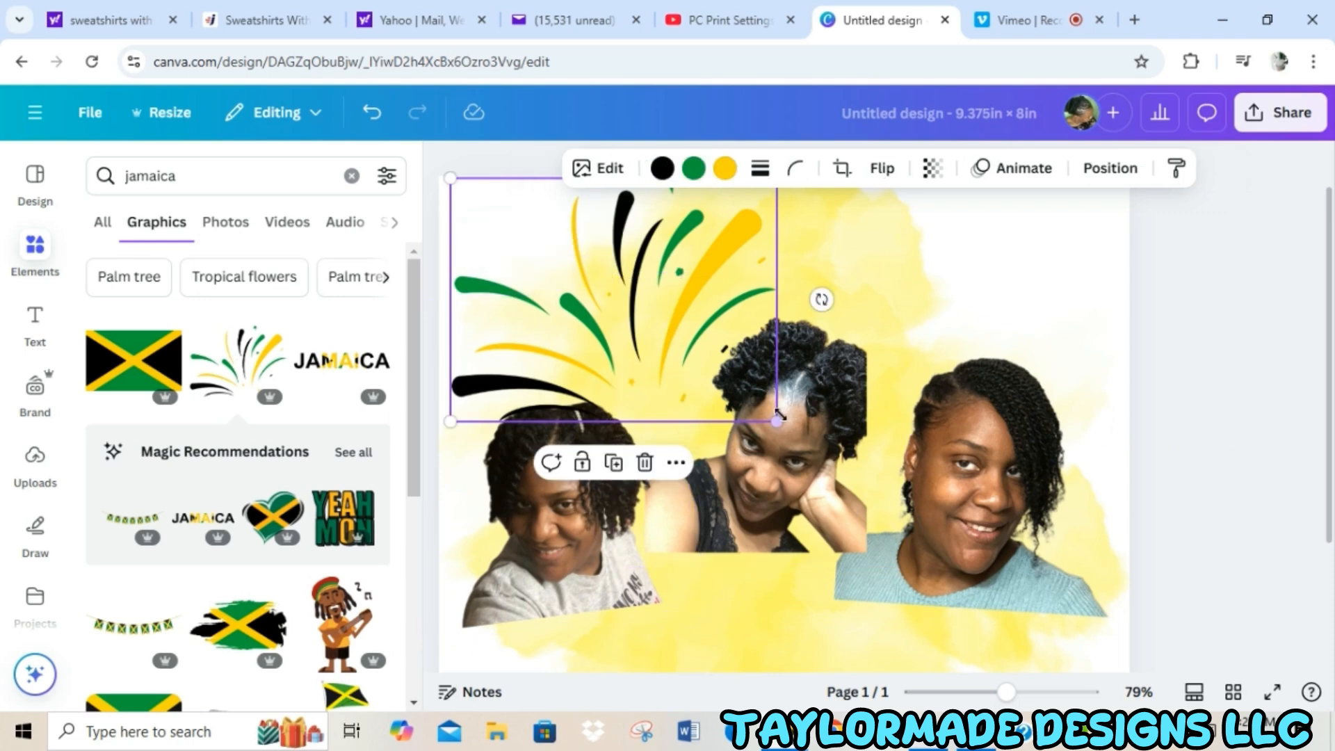
{"action": "left_click_drag", "start_coordinate": [776, 420], "coordinate": [734, 389]}
{"action": "left_click_drag", "start_coordinate": [628, 494], "coordinate": [633, 474]}
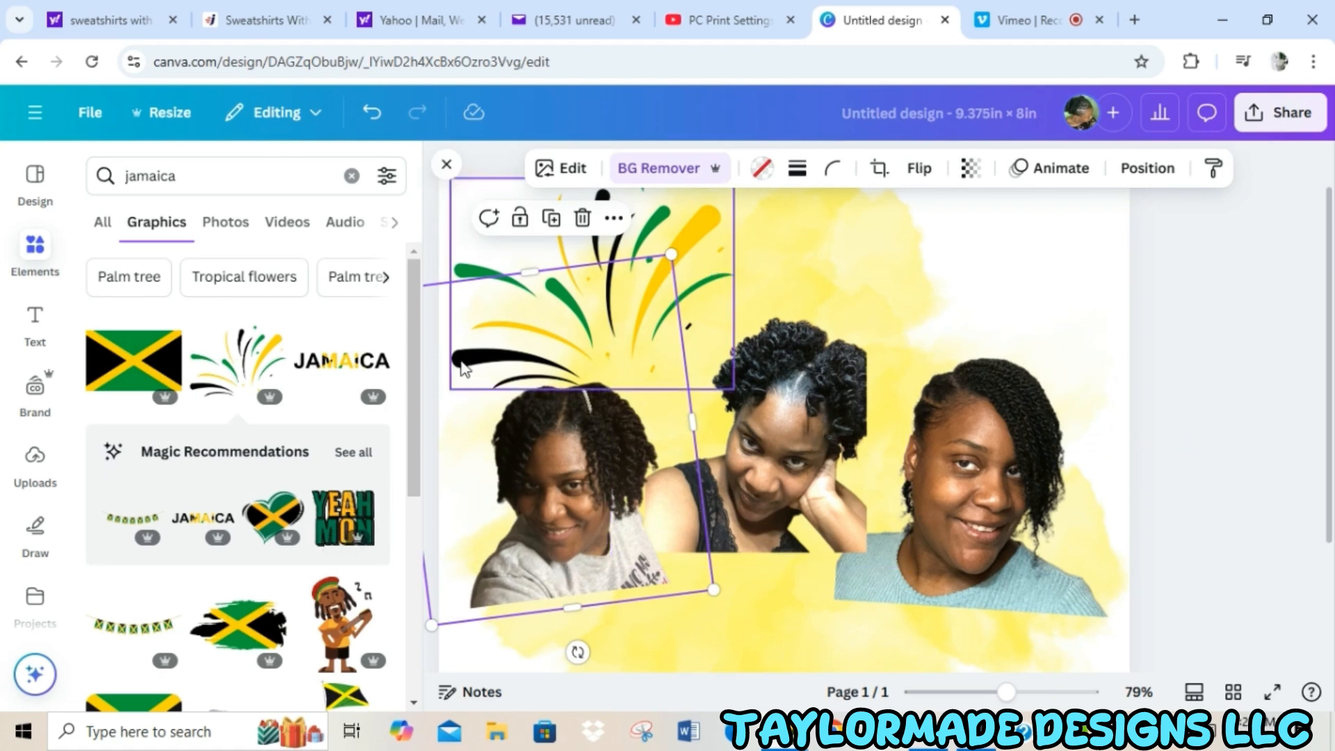
Search the graphics for "jamaica banner" and add the string of Jamaican flag bunting to the page.
{"action": "left_click_drag", "start_coordinate": [411, 377], "coordinate": [403, 539]}
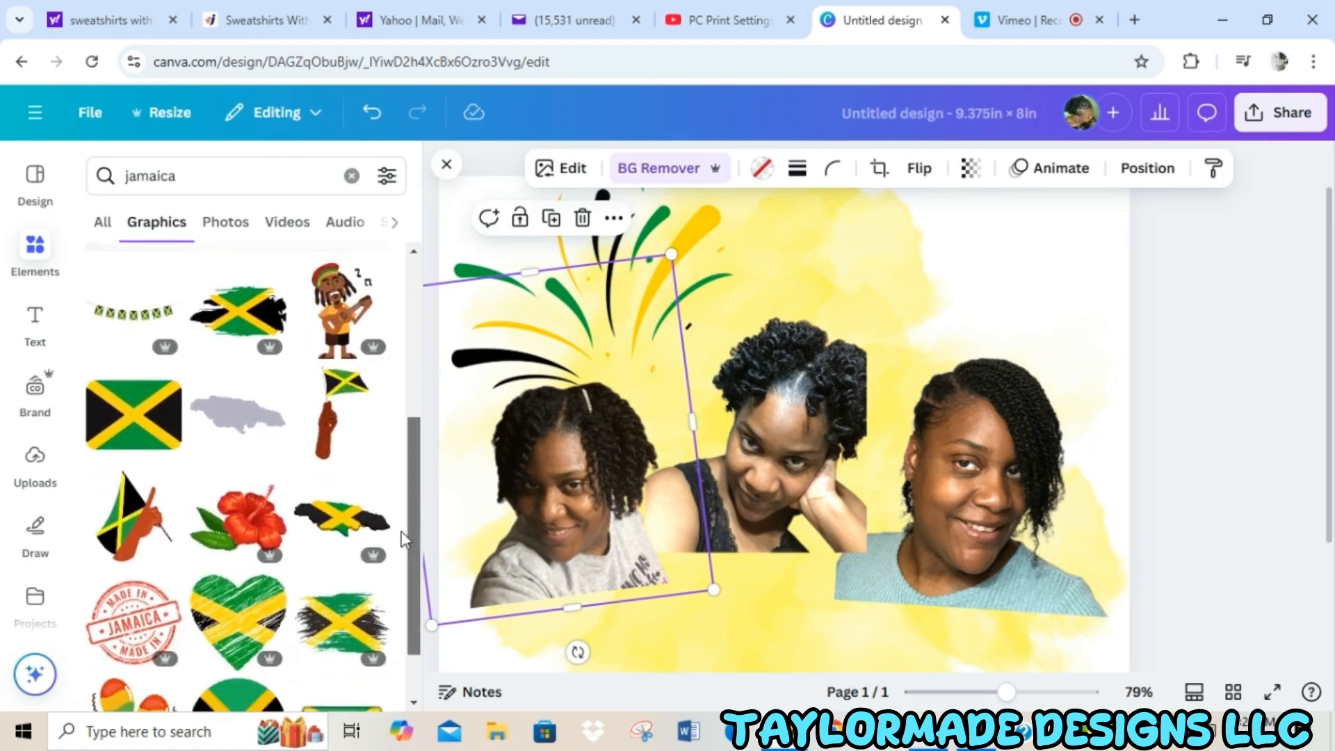
{"action": "scroll", "coordinate": [404, 538], "scroll_direction": "up", "scroll_amount": 15}
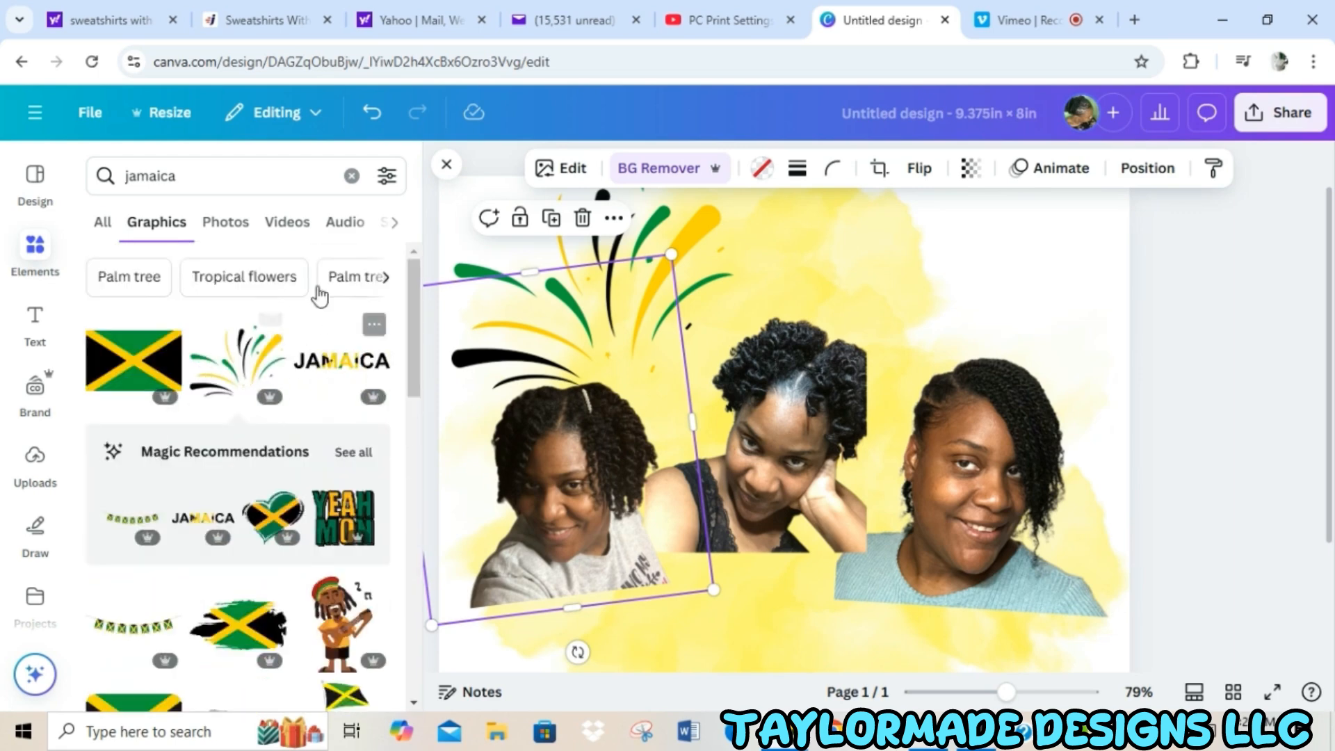
{"action": "left_click", "coordinate": [236, 185]}
{"action": "double_click", "coordinate": [233, 188]}
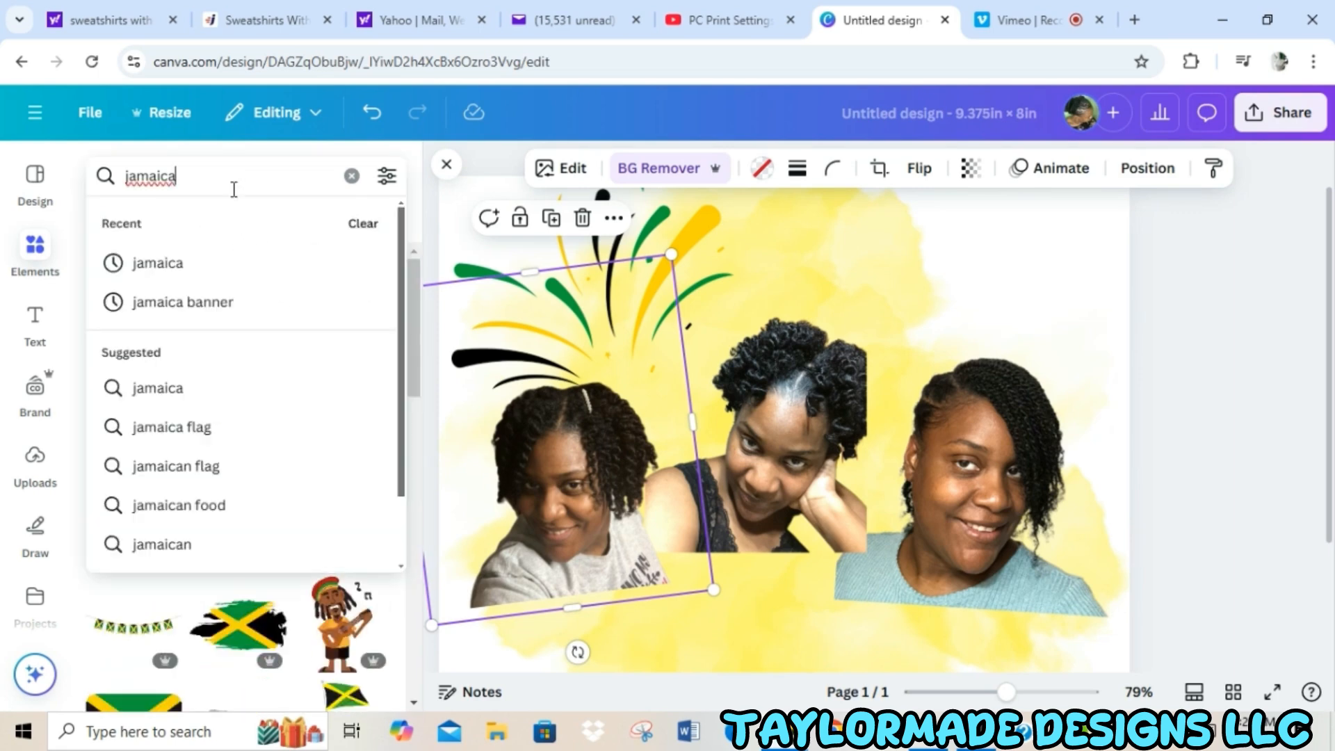
{"action": "left_click", "coordinate": [226, 301]}
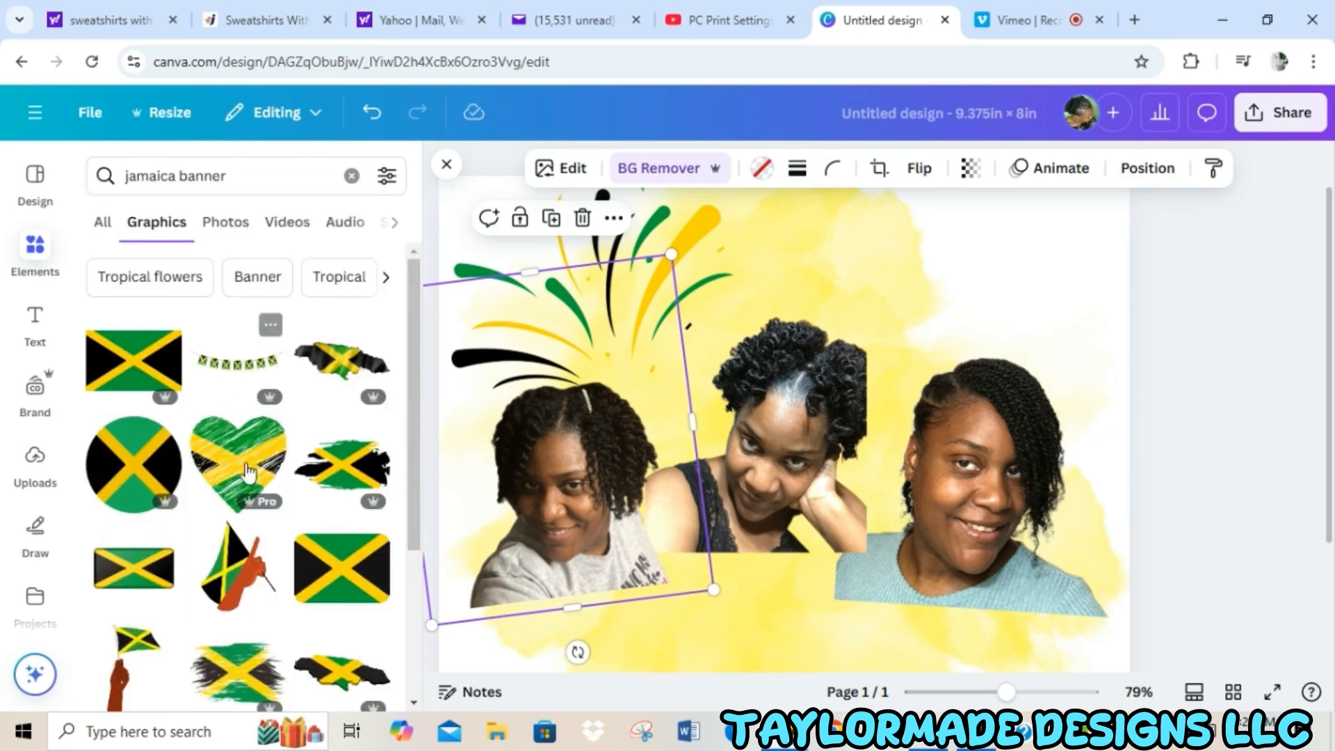
{"action": "left_click", "coordinate": [233, 362]}
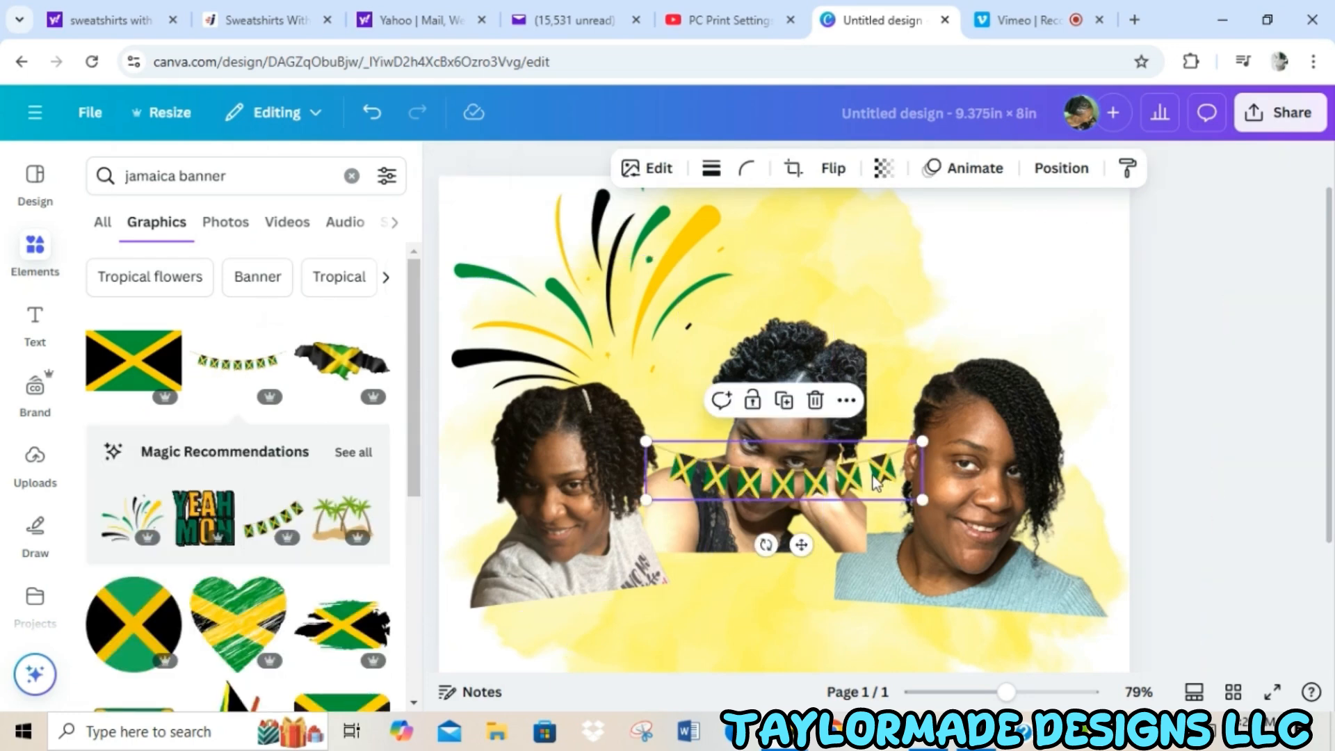
Move the Jamaican flag bunting to the page's upper-right corner, enlarge it, and align it with the top edge.
{"action": "left_click_drag", "start_coordinate": [880, 480], "coordinate": [1129, 295]}
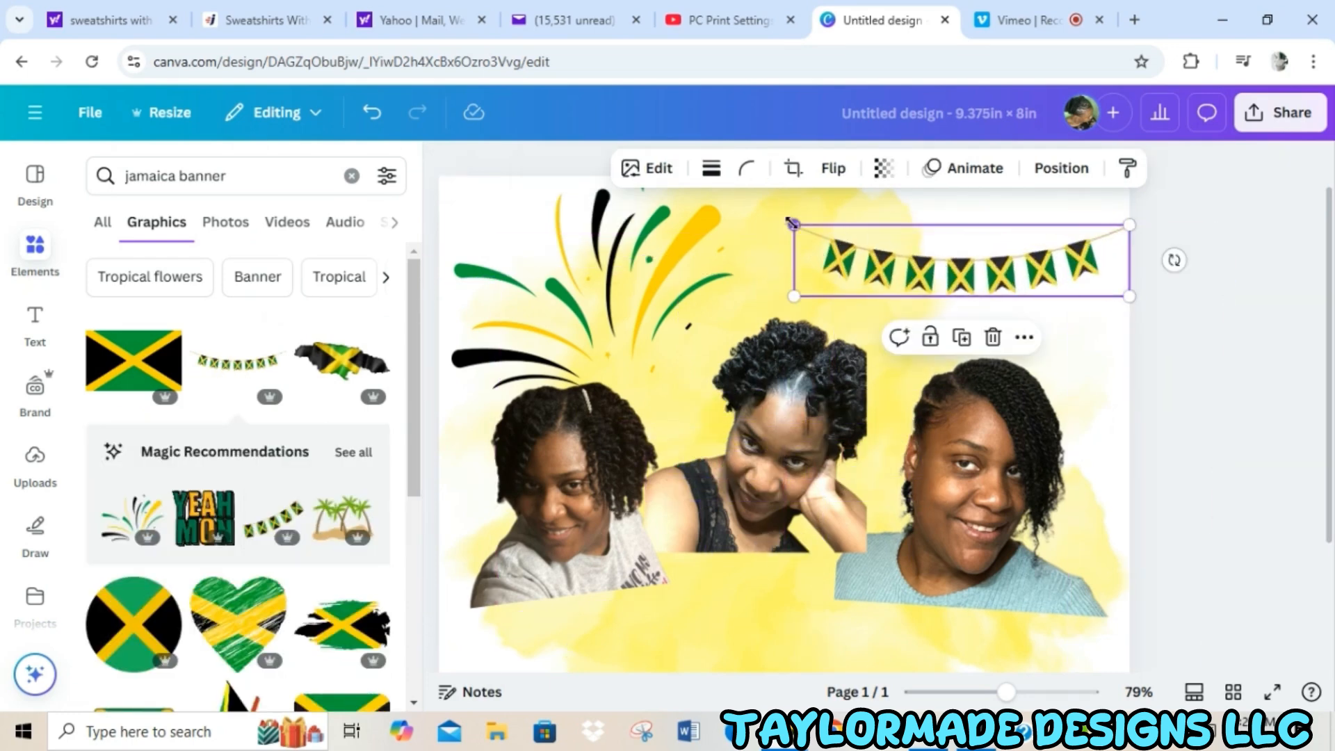
{"action": "left_click_drag", "start_coordinate": [793, 224], "coordinate": [713, 207]}
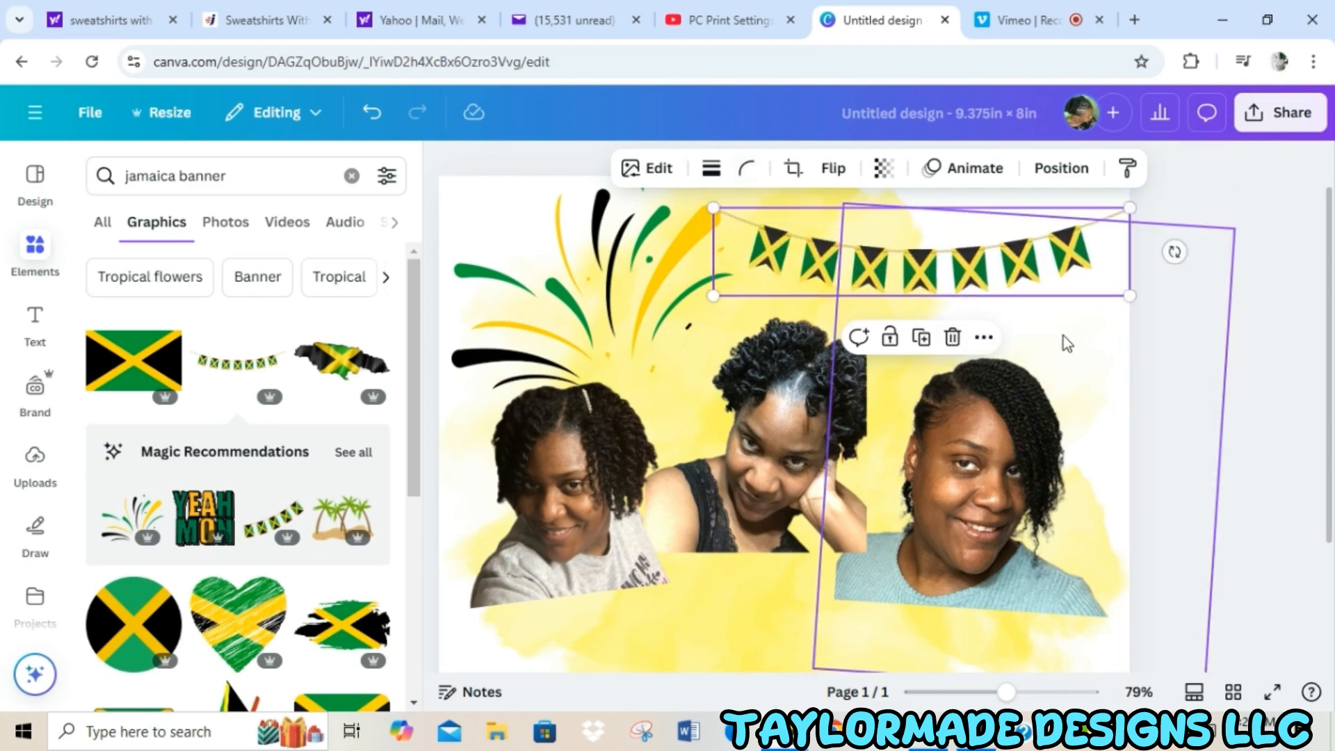
{"action": "scroll", "coordinate": [1064, 343], "scroll_direction": "down", "scroll_amount": 3}
{"action": "scroll", "coordinate": [1071, 343], "scroll_direction": "up", "scroll_amount": 4}
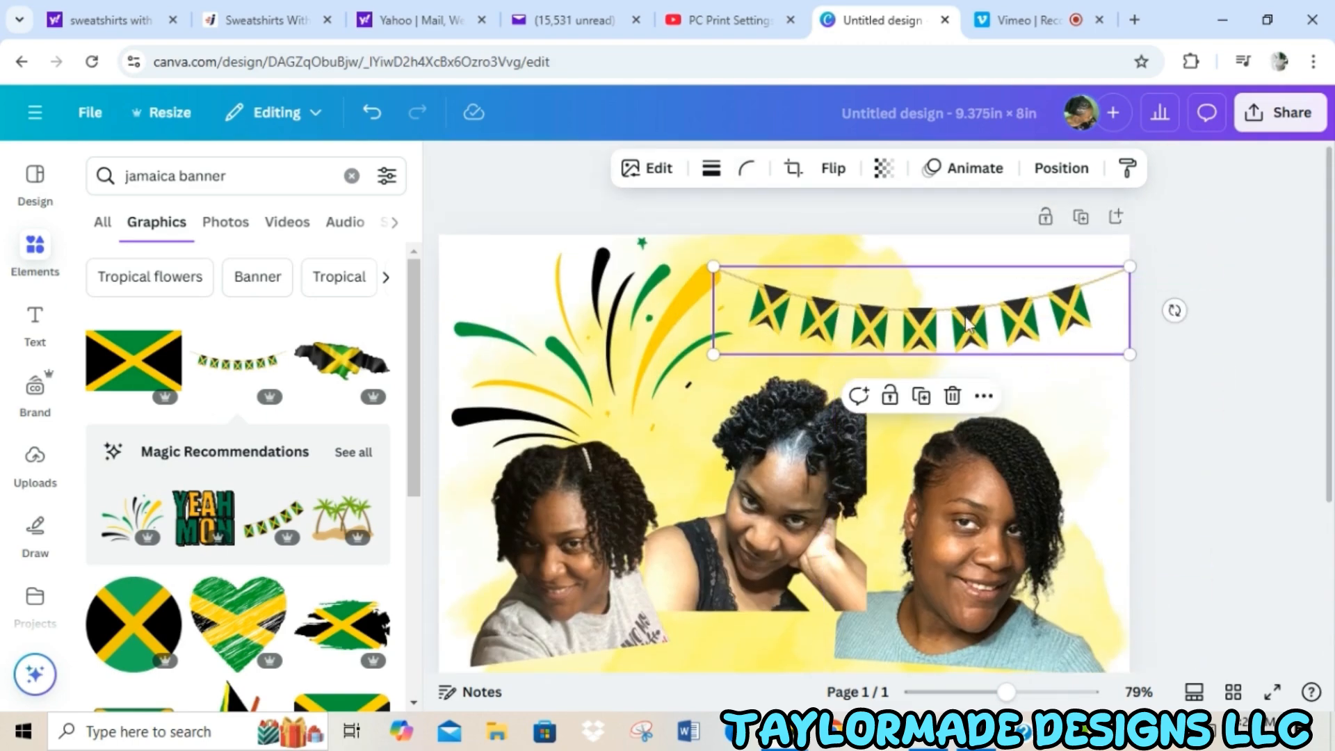
{"action": "left_click_drag", "start_coordinate": [970, 313], "coordinate": [970, 286]}
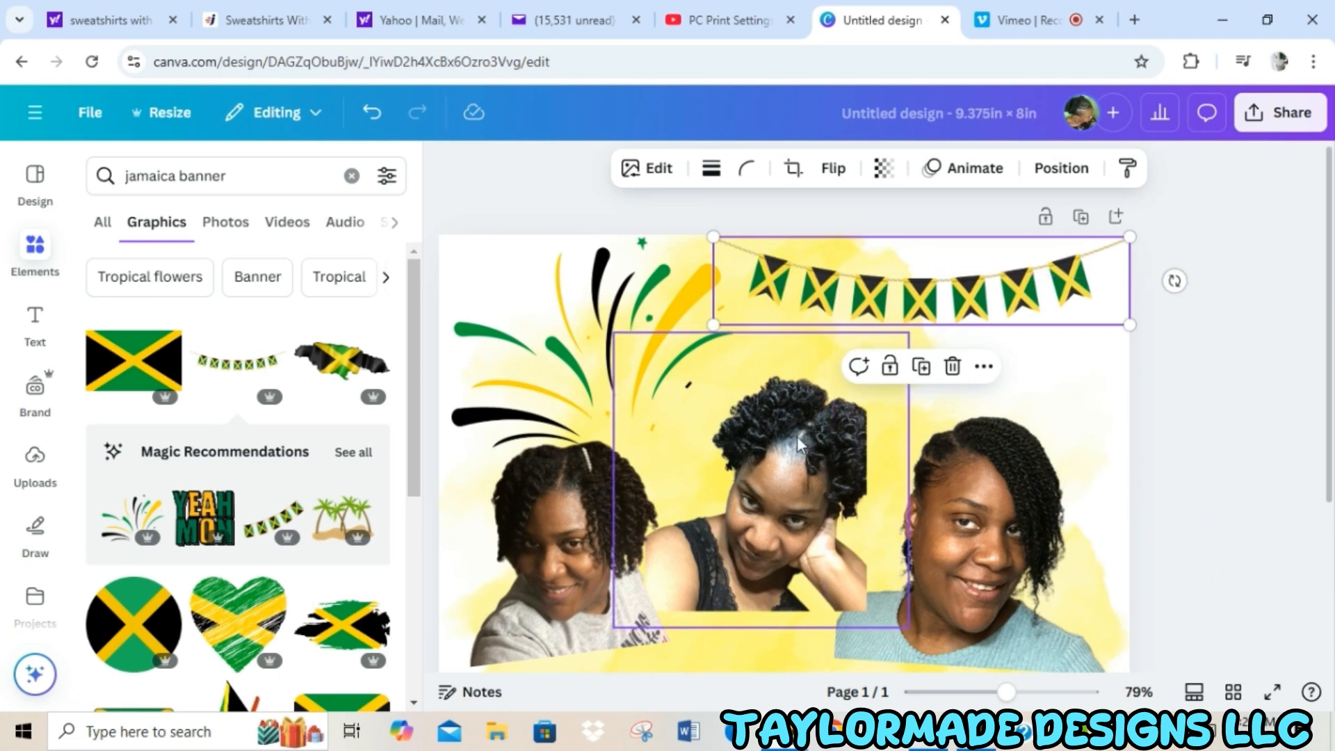
Slightly shrink the firework burst and shift it left against the page's left edge.
{"action": "scroll", "coordinate": [804, 444], "scroll_direction": "down", "scroll_amount": 2}
{"action": "scroll", "coordinate": [729, 451], "scroll_direction": "up", "scroll_amount": 2}
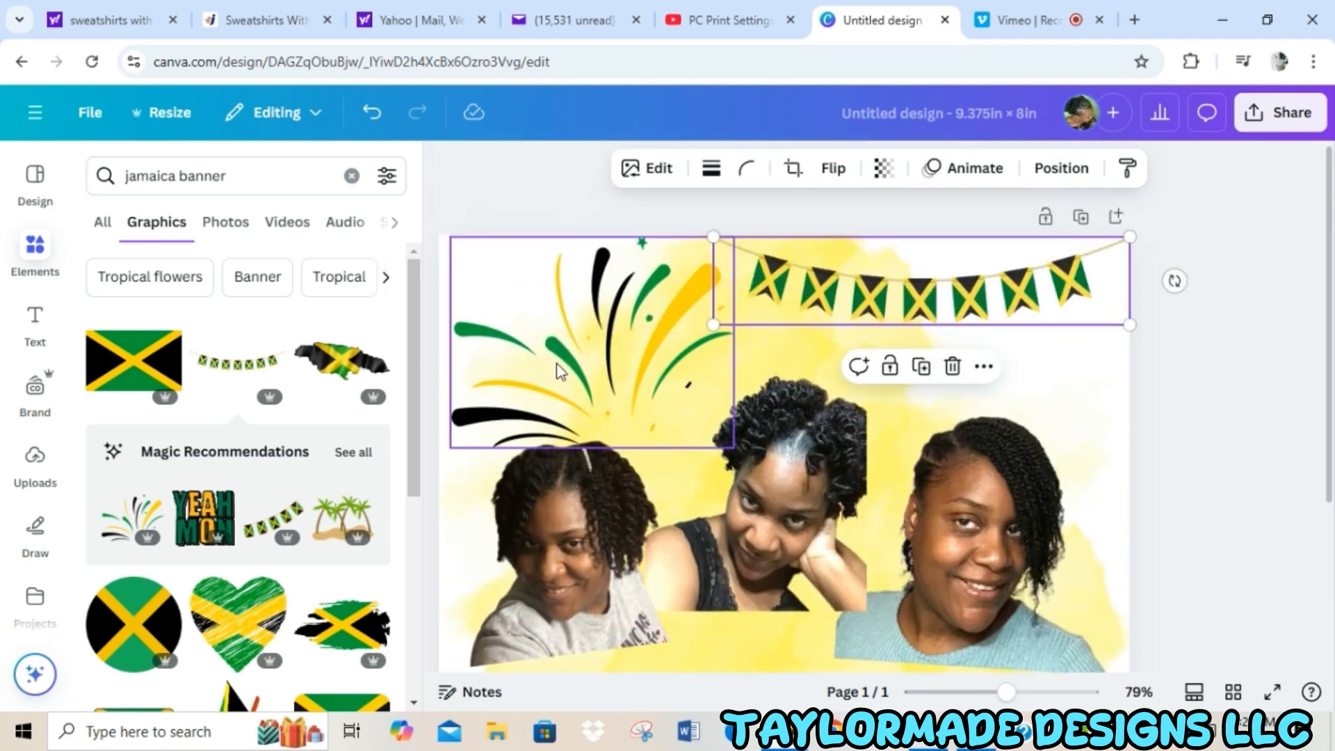
{"action": "left_click", "coordinate": [560, 372]}
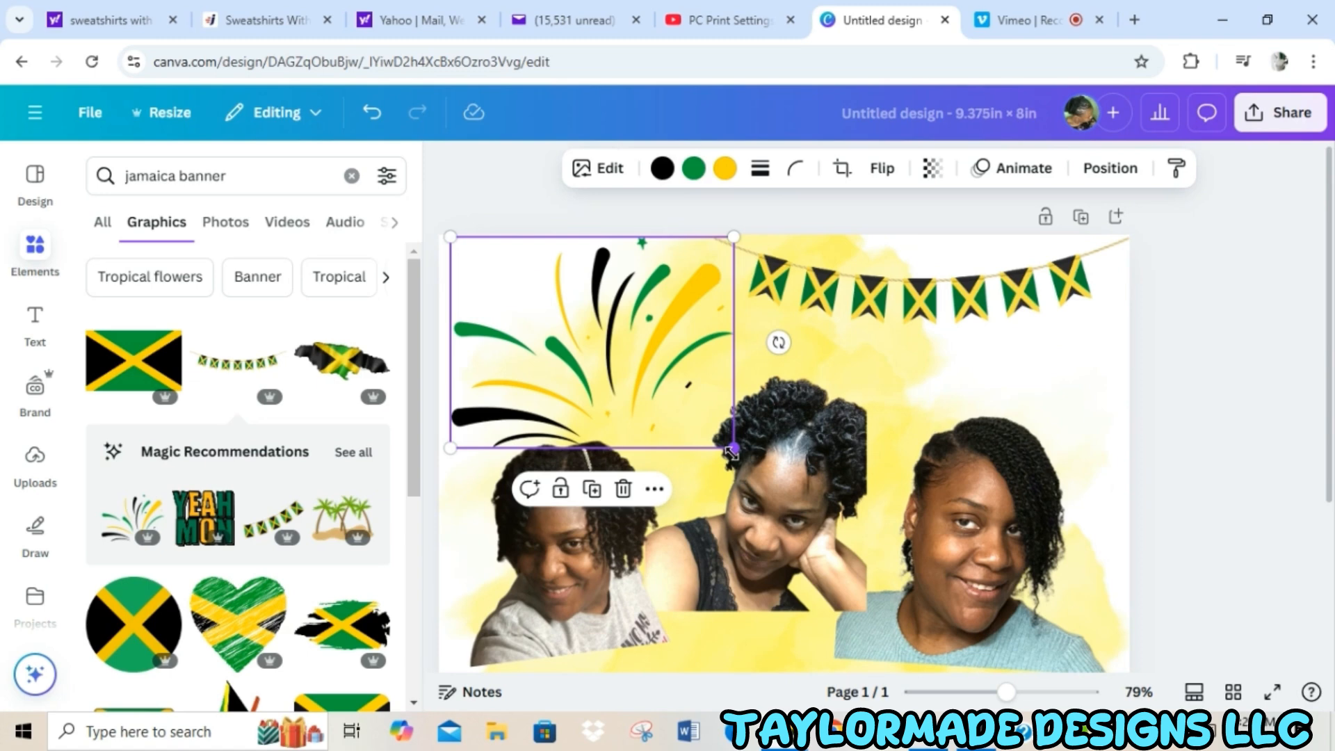
{"action": "left_click_drag", "start_coordinate": [730, 452], "coordinate": [721, 441]}
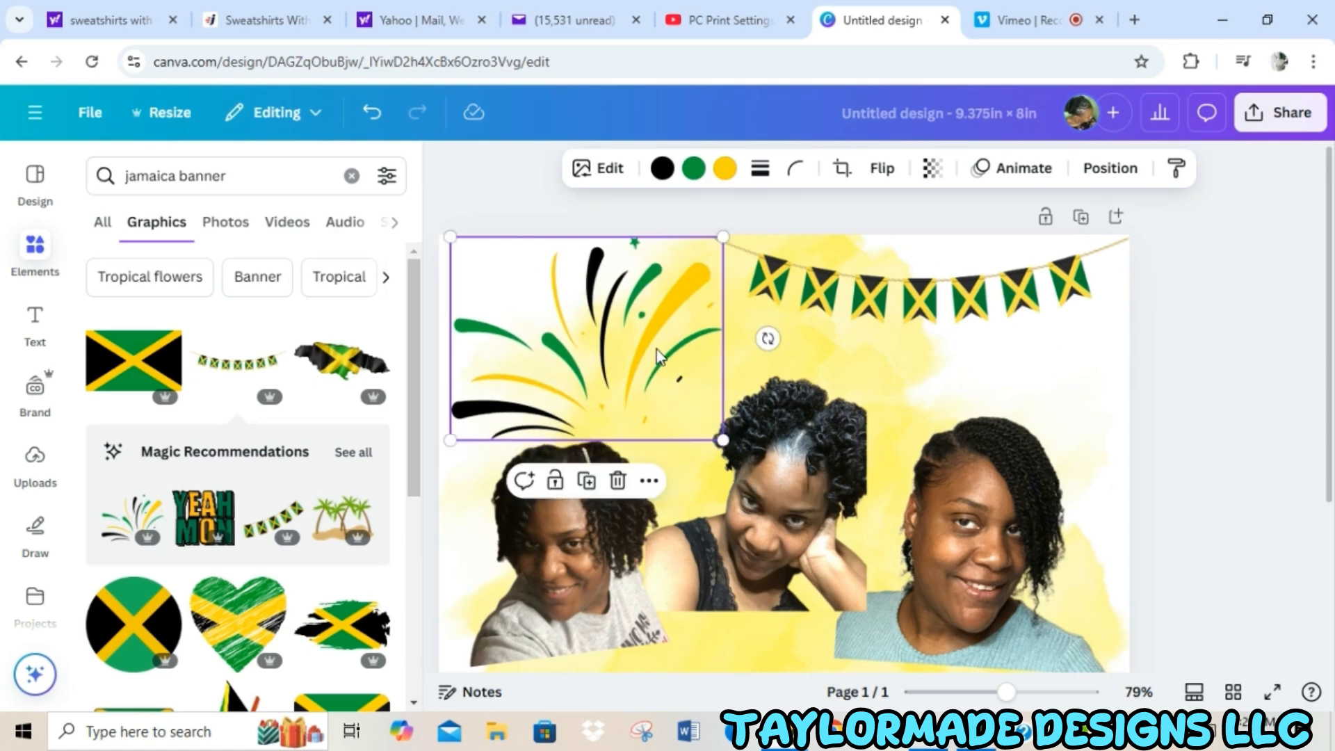
{"action": "left_click_drag", "start_coordinate": [664, 358], "coordinate": [651, 358]}
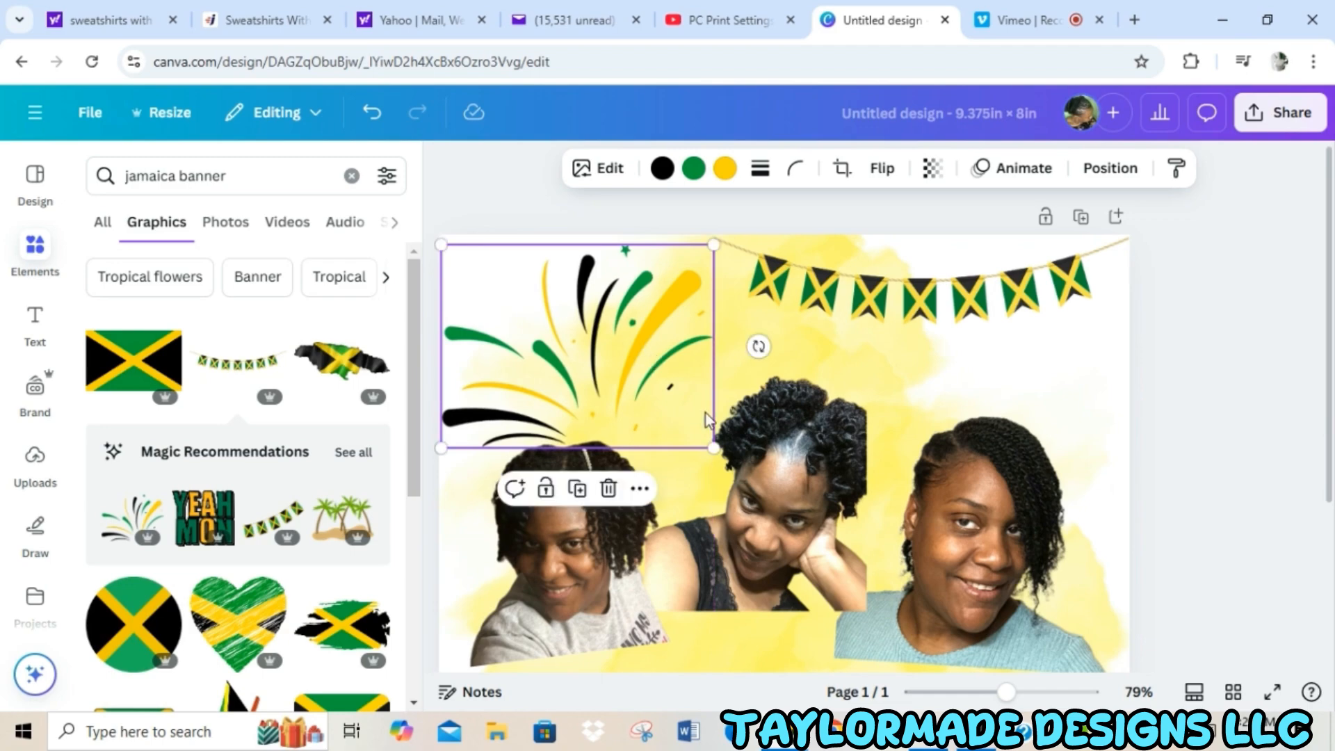
Shrink the middle portrait in the black top and move it slightly up and to the right.
{"action": "scroll", "coordinate": [778, 506], "scroll_direction": "down", "scroll_amount": 3}
{"action": "scroll", "coordinate": [779, 511], "scroll_direction": "up", "scroll_amount": 2}
{"action": "left_click", "coordinate": [779, 513]}
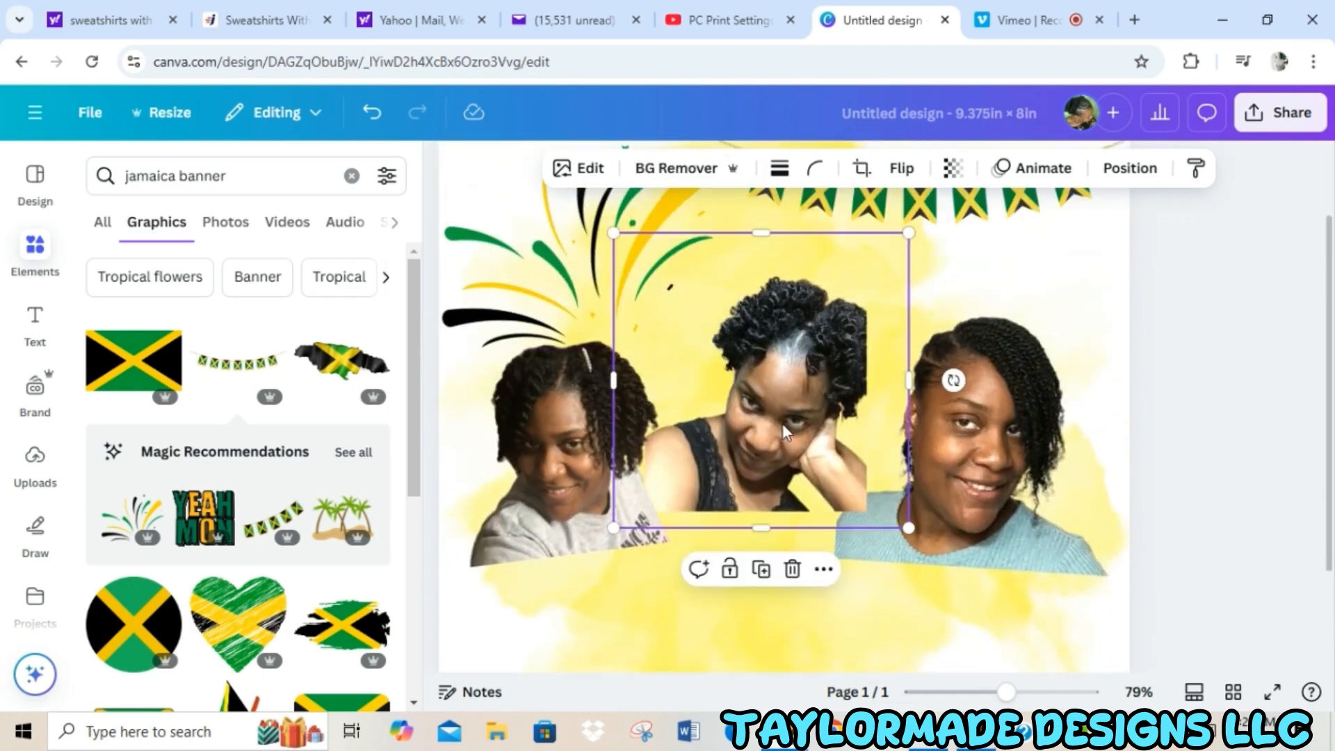
{"action": "left_click_drag", "start_coordinate": [909, 527], "coordinate": [878, 496]}
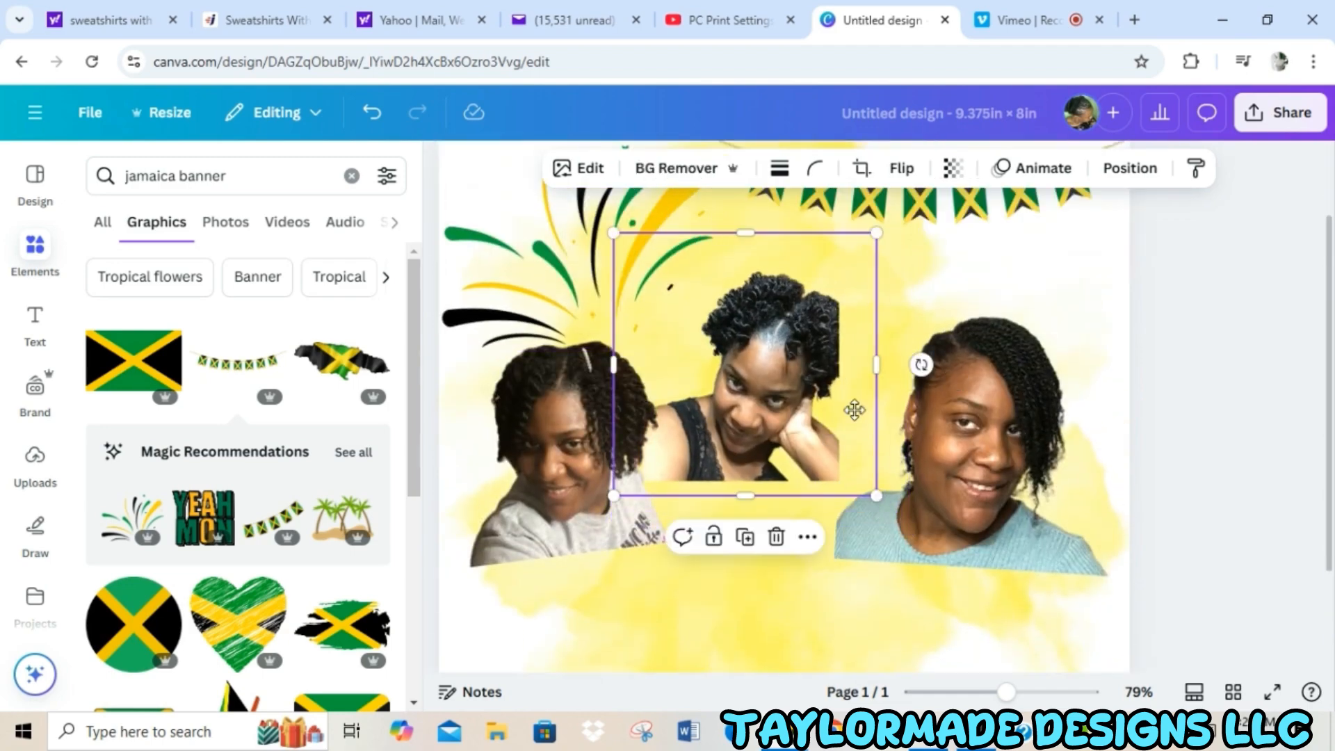
{"action": "left_click_drag", "start_coordinate": [856, 411], "coordinate": [872, 391]}
Shrink the blue sweater portrait and move it up and left, and nudge the gray T-shirt portrait slightly right.
{"action": "left_click", "coordinate": [998, 457]}
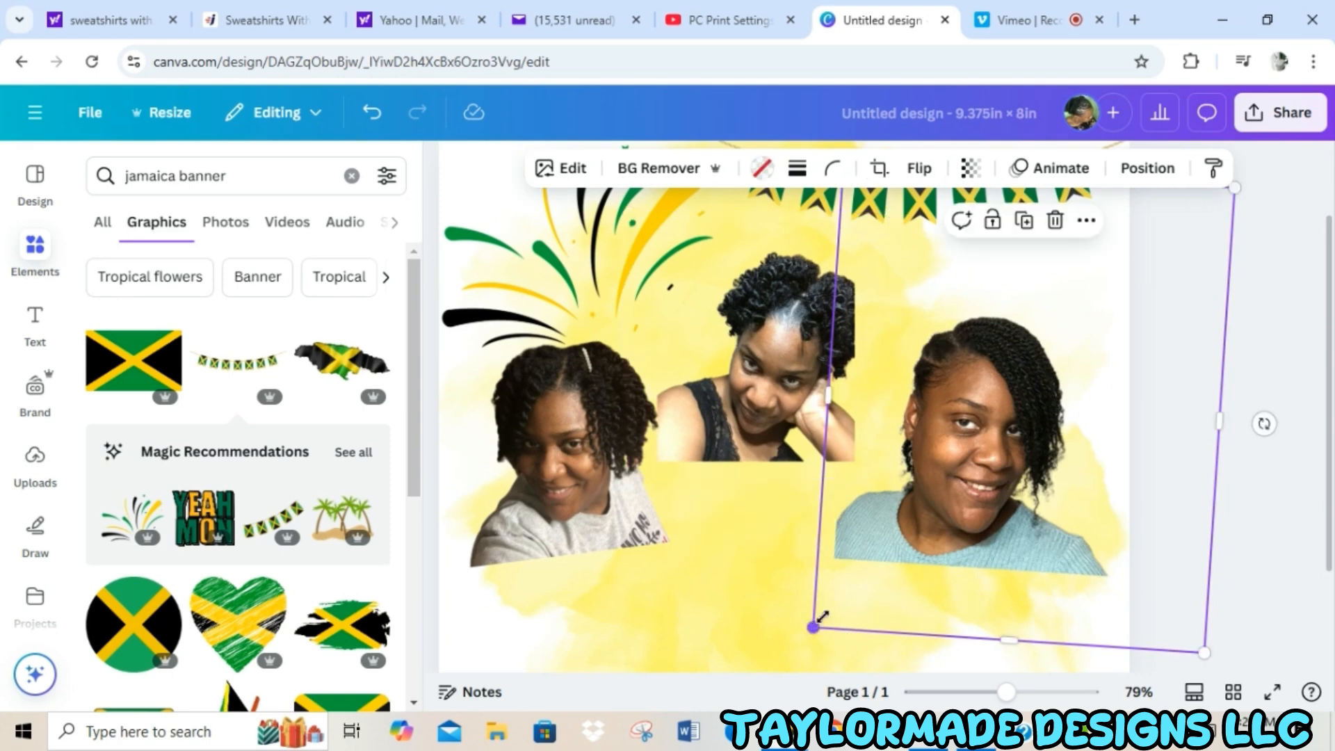
{"action": "left_click_drag", "start_coordinate": [822, 618], "coordinate": [864, 574]}
{"action": "left_click_drag", "start_coordinate": [1001, 416], "coordinate": [978, 385]}
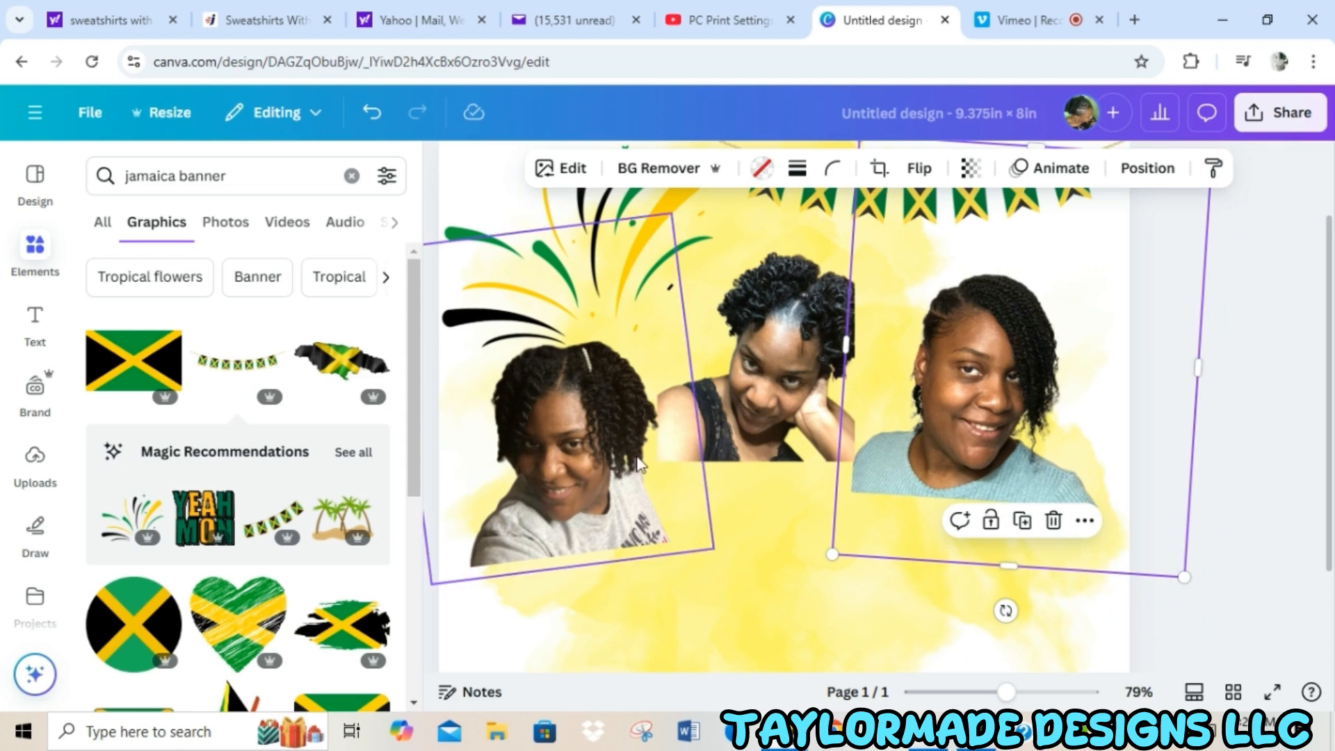
{"action": "left_click_drag", "start_coordinate": [641, 464], "coordinate": [647, 466]}
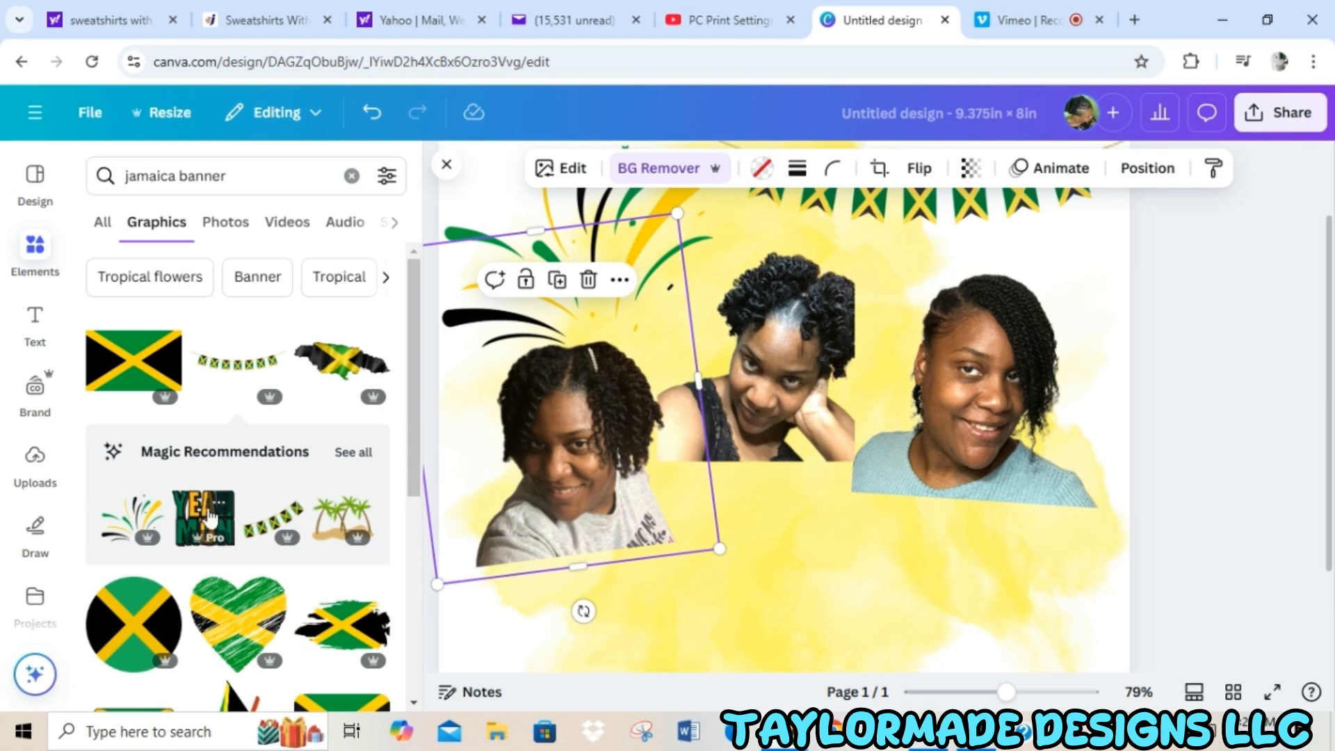
Add the "YEAH MON" graphic from the recommendations, shrink it, and fit it between the middle and blue sweater portraits.
{"action": "left_click", "coordinate": [190, 522]}
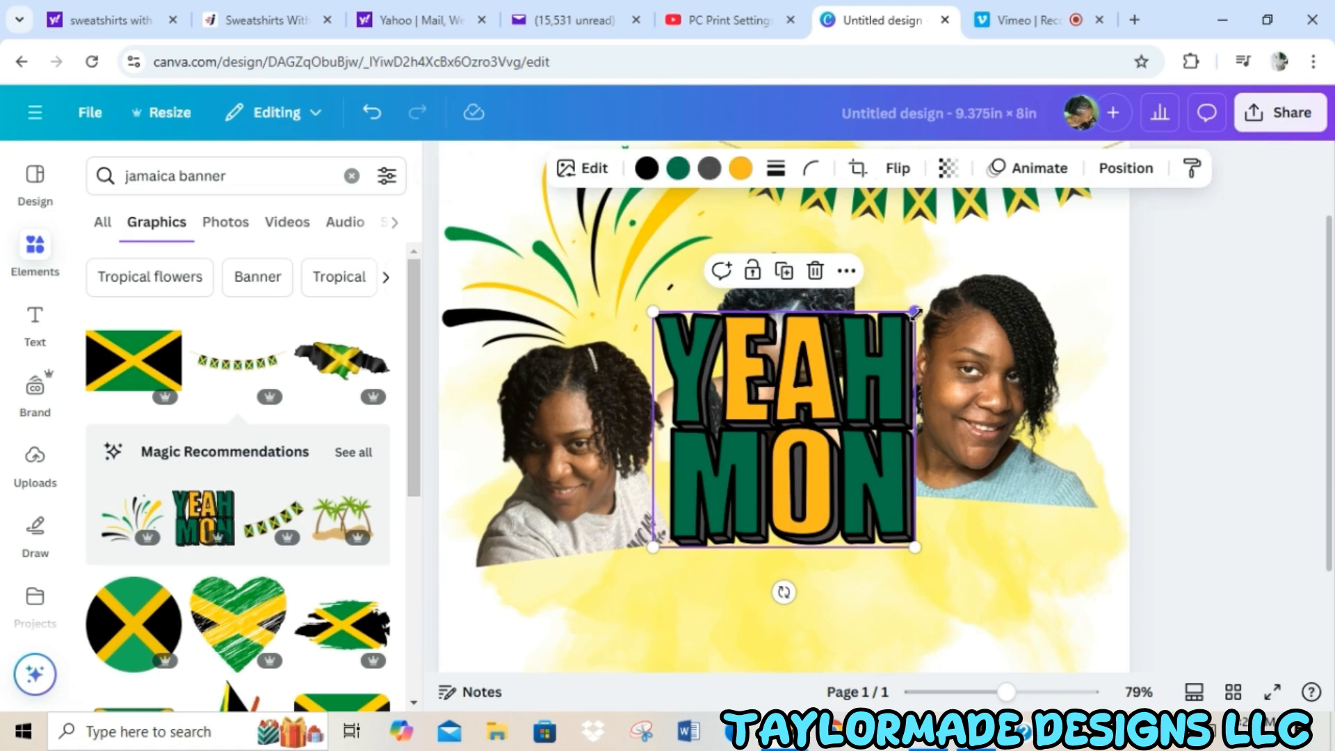
{"action": "mouse_move", "coordinate": [915, 313]}
{"action": "left_mouse_down"}
{"action": "mouse_move", "coordinate": [855, 382]}
{"action": "mouse_move", "coordinate": [719, 487]}
{"action": "mouse_move", "coordinate": [878, 315]}
{"action": "mouse_move", "coordinate": [891, 318]}
{"action": "left_mouse_up"}
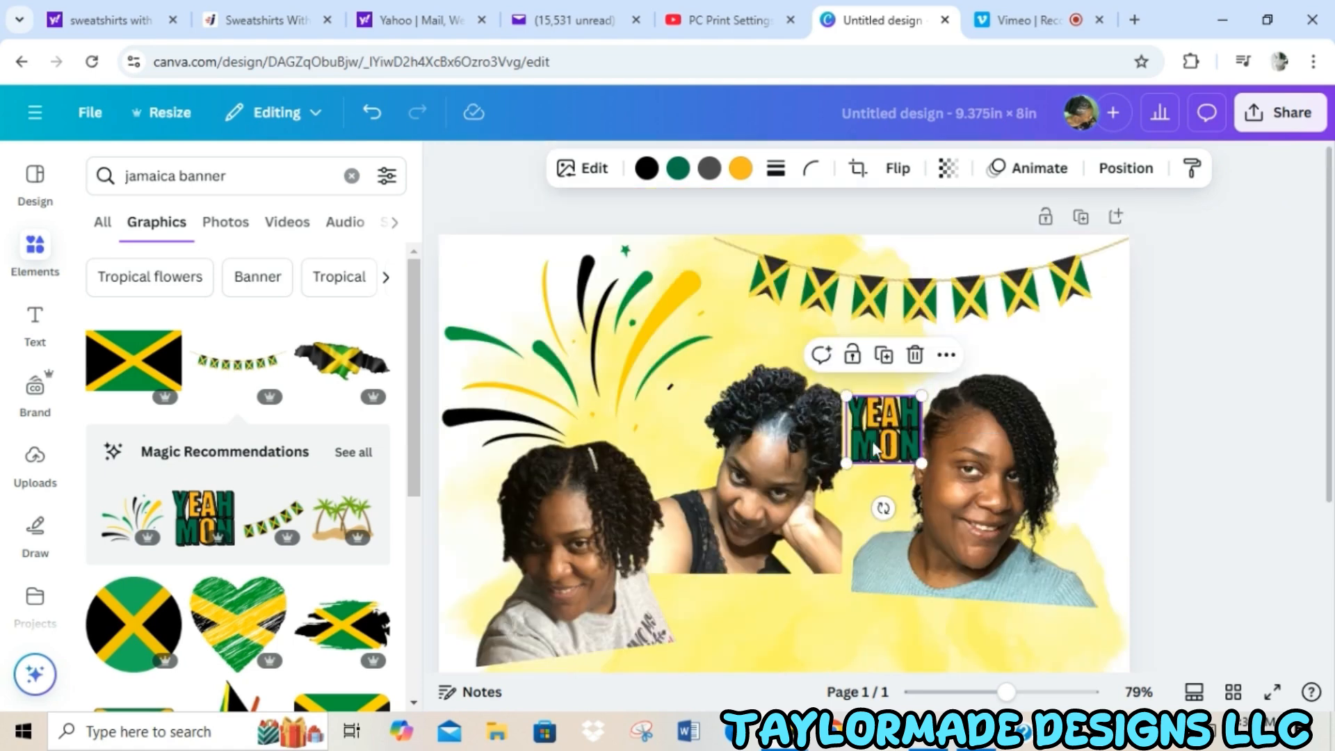
{"action": "left_click_drag", "start_coordinate": [879, 439], "coordinate": [874, 441]}
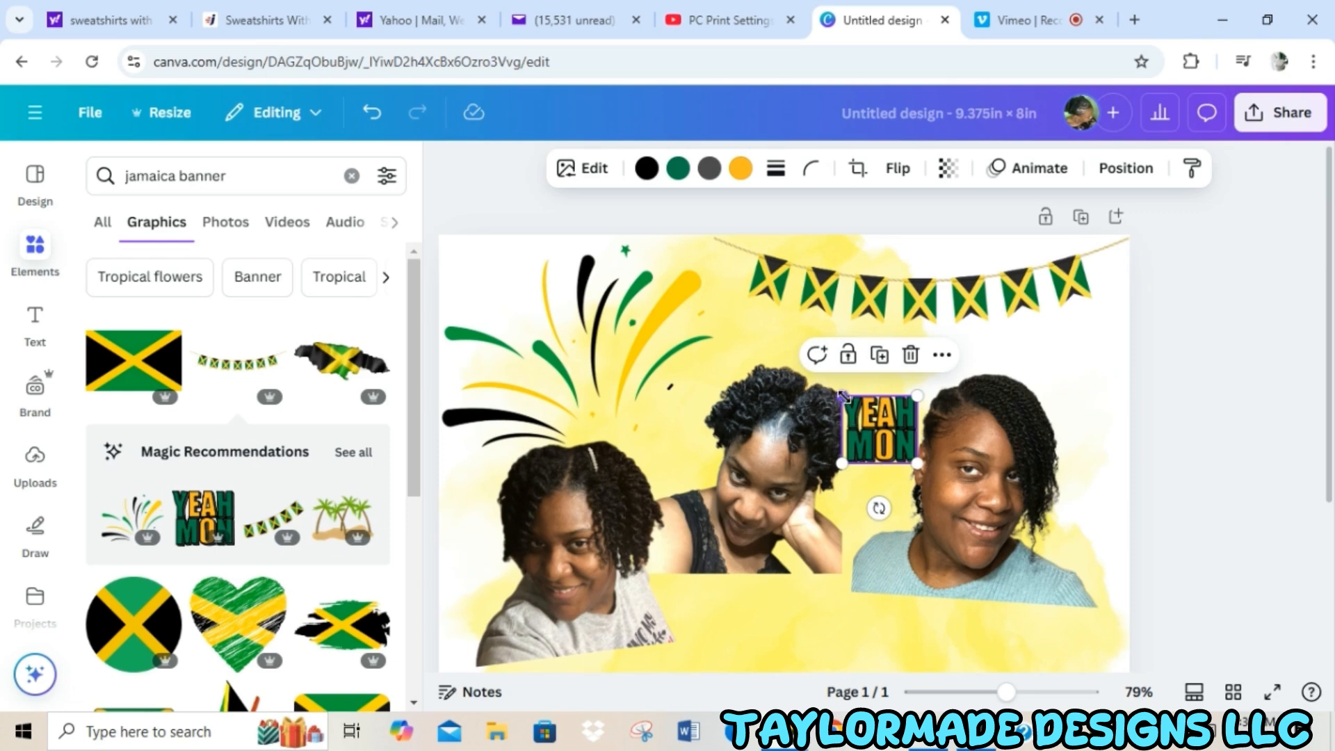
{"action": "left_click_drag", "start_coordinate": [842, 396], "coordinate": [838, 391]}
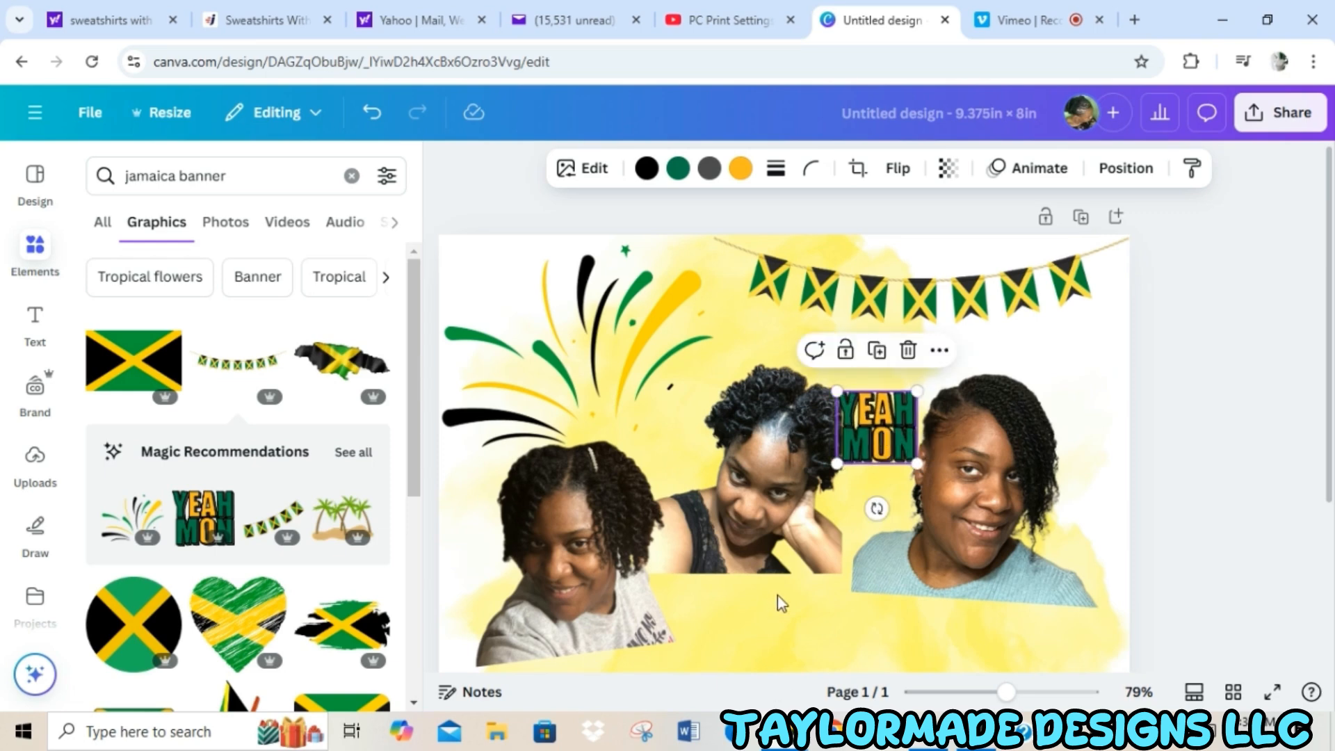
Browse the full set of magic recommendations and add the graphic of palm trees on a sand mound.
{"action": "scroll", "coordinate": [695, 591], "scroll_direction": "down", "scroll_amount": 3}
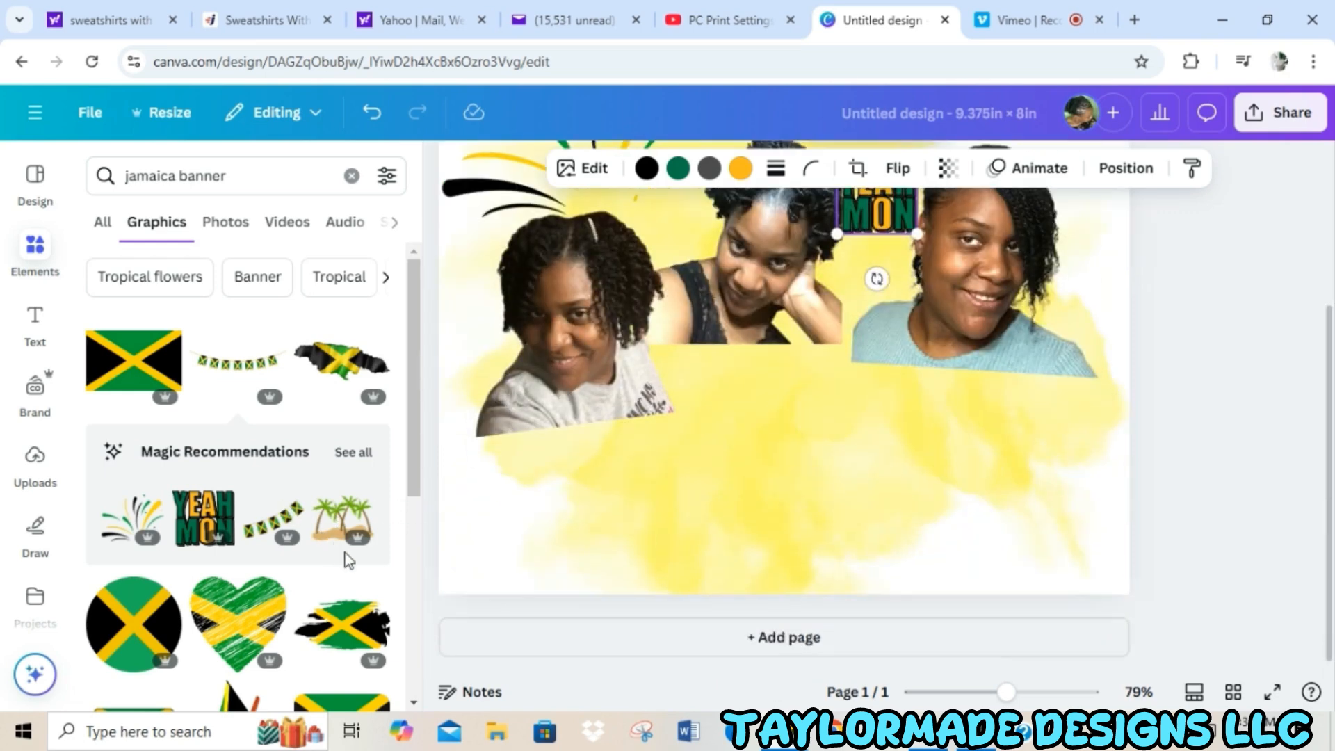
{"action": "scroll", "coordinate": [414, 470], "scroll_direction": "down", "scroll_amount": 1}
{"action": "scroll", "coordinate": [414, 470], "scroll_direction": "down", "scroll_amount": 10}
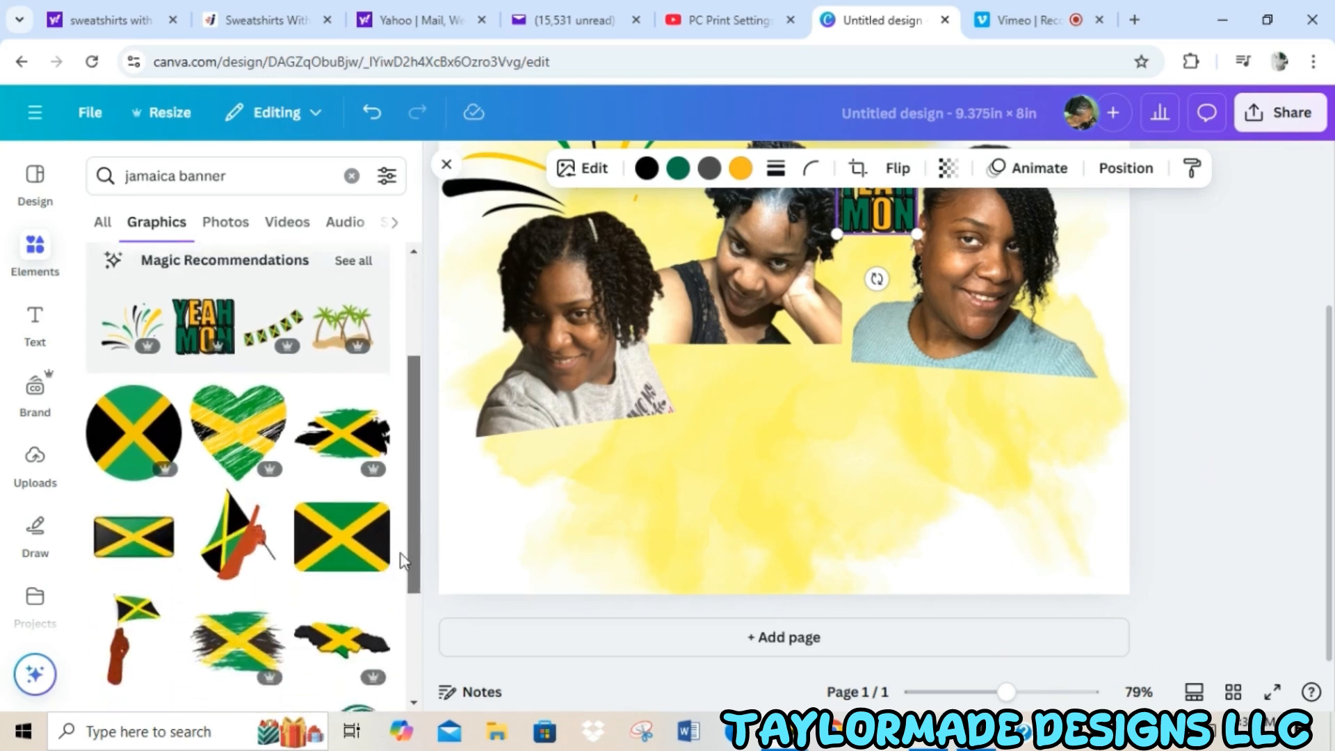
{"action": "scroll", "coordinate": [413, 529], "scroll_direction": "up", "scroll_amount": 10}
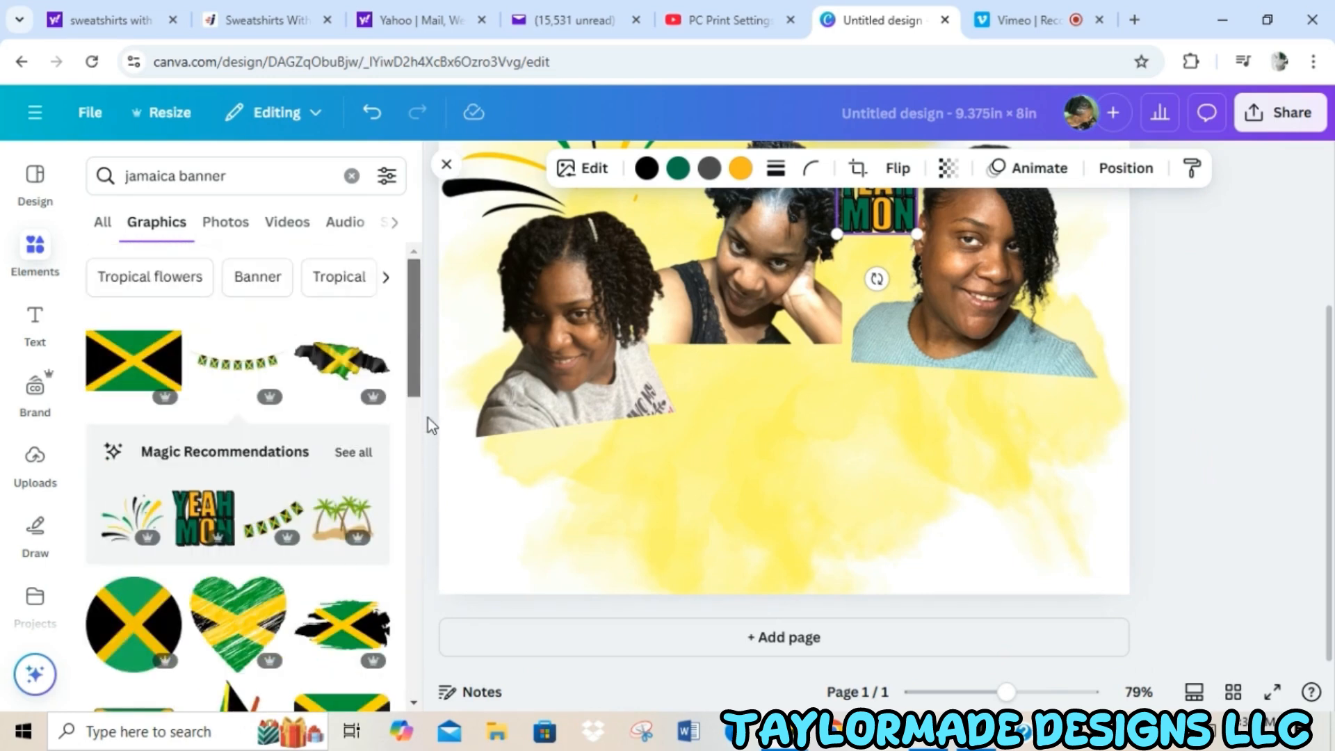
{"action": "left_click", "coordinate": [358, 457]}
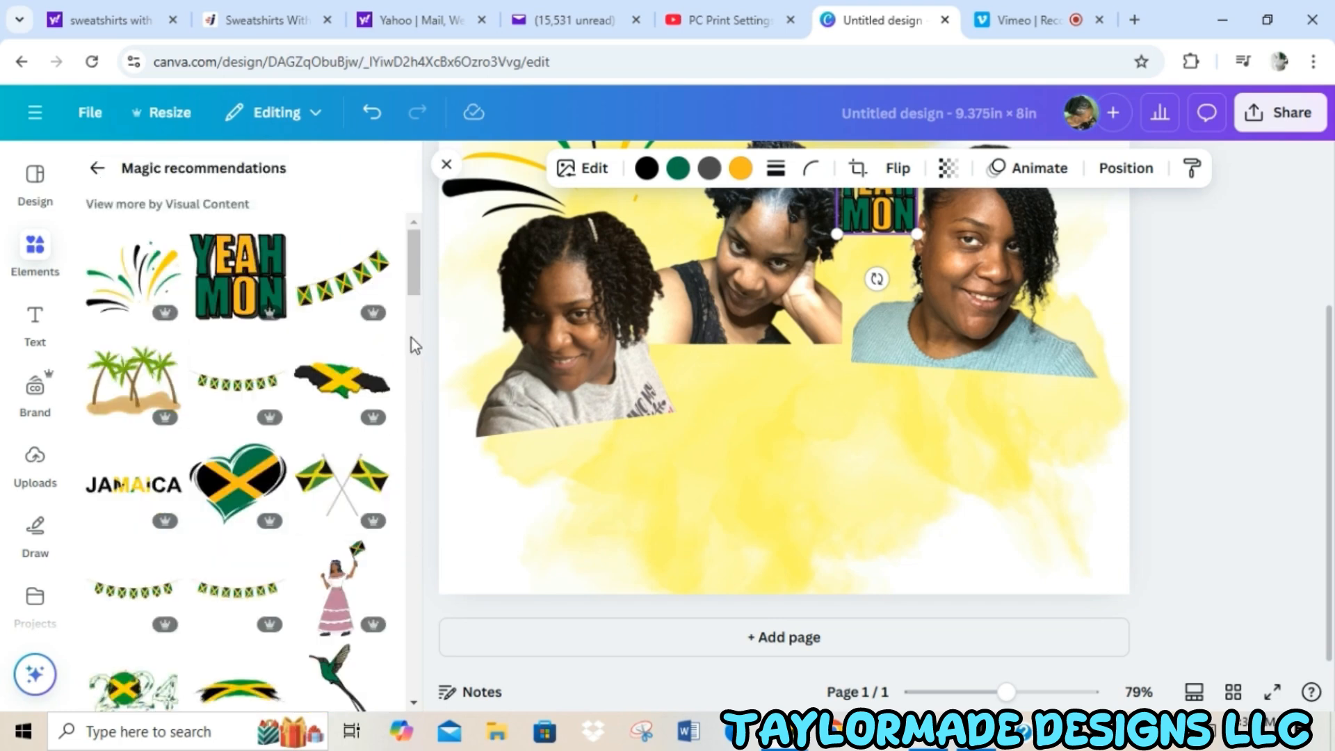
{"action": "left_click_drag", "start_coordinate": [410, 277], "coordinate": [438, 399]}
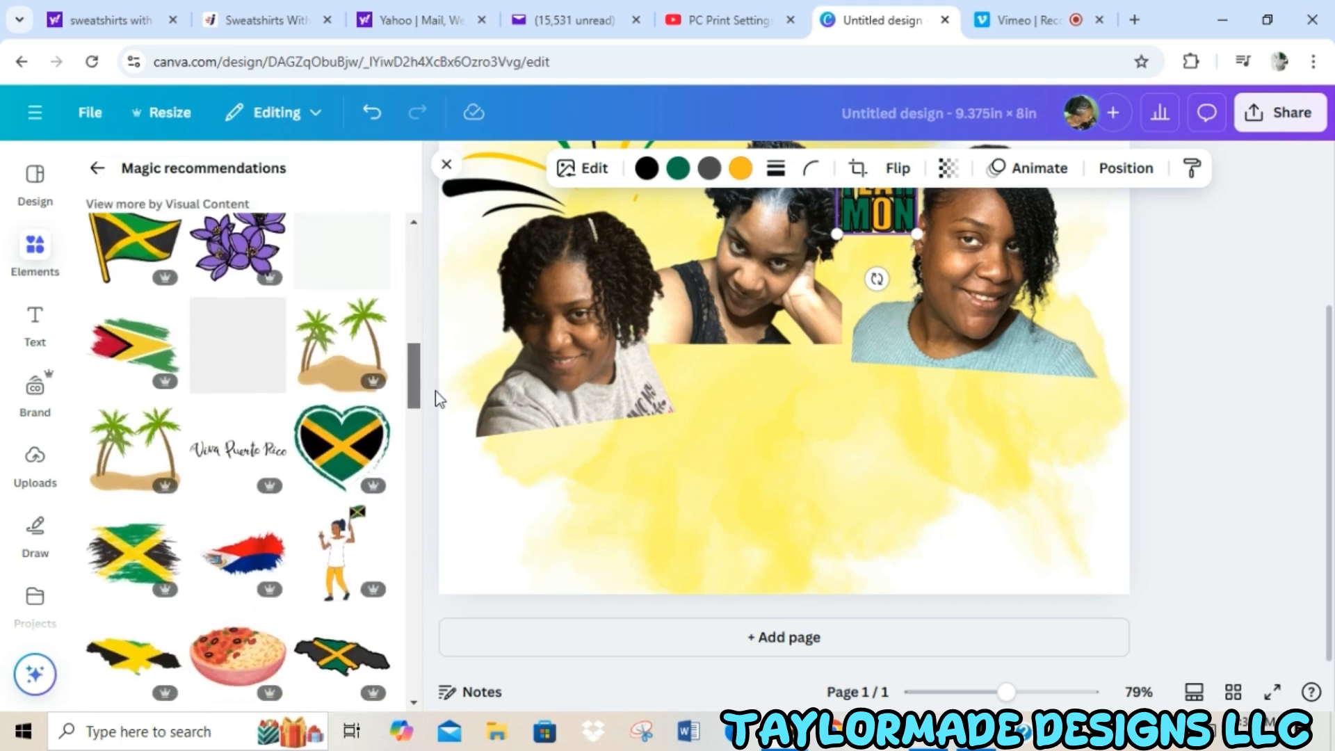
{"action": "left_click", "coordinate": [346, 362]}
Position the palm tree graphic at the page's bottom edge, in the lower-right area beneath the blue sweater portrait.
{"action": "left_click_drag", "start_coordinate": [846, 386], "coordinate": [1085, 647]}
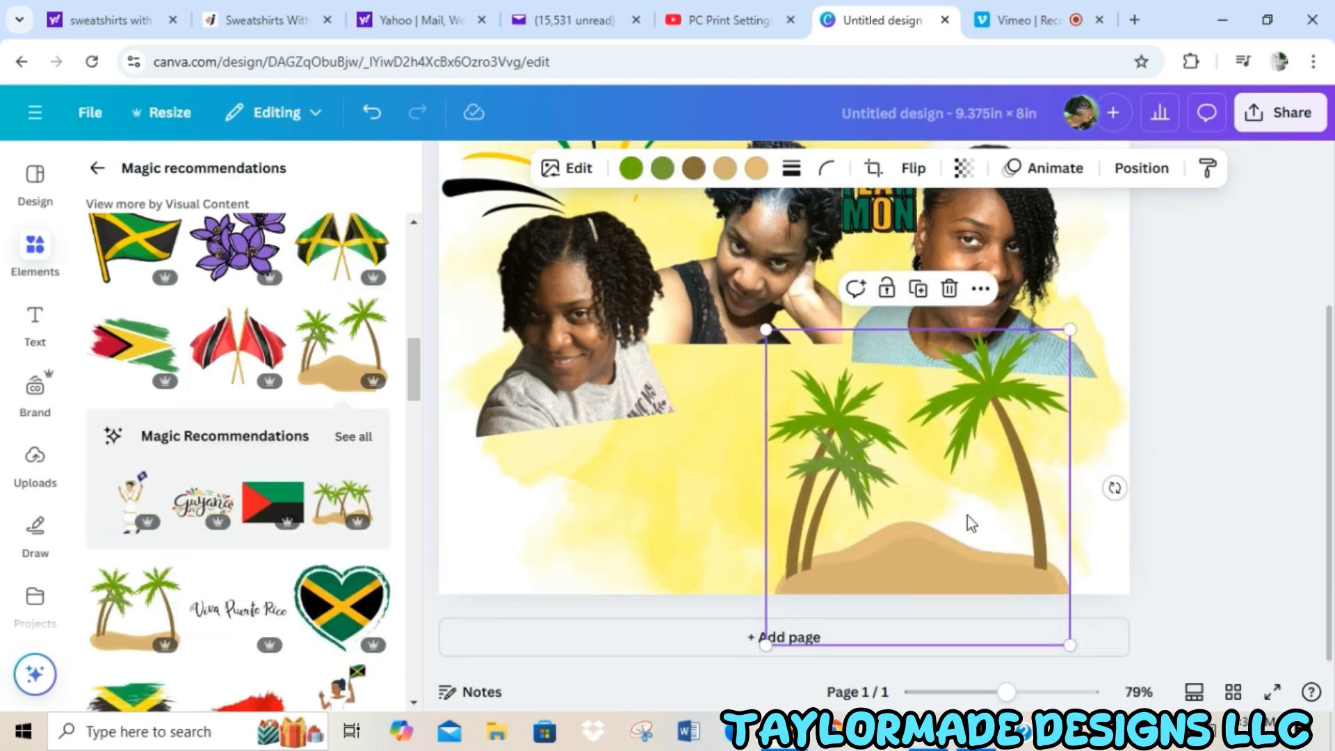
{"action": "left_click_drag", "start_coordinate": [967, 515], "coordinate": [976, 461]}
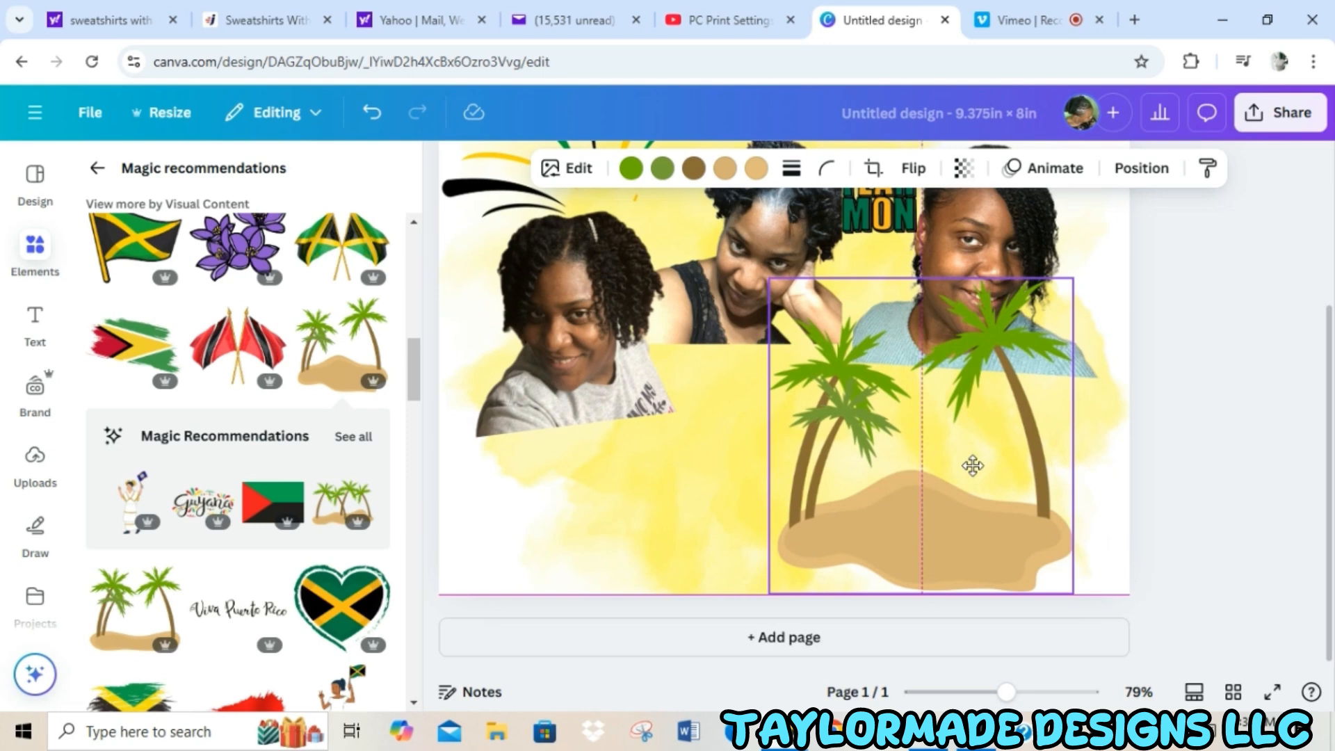
{"action": "left_click_drag", "start_coordinate": [972, 465], "coordinate": [987, 465]}
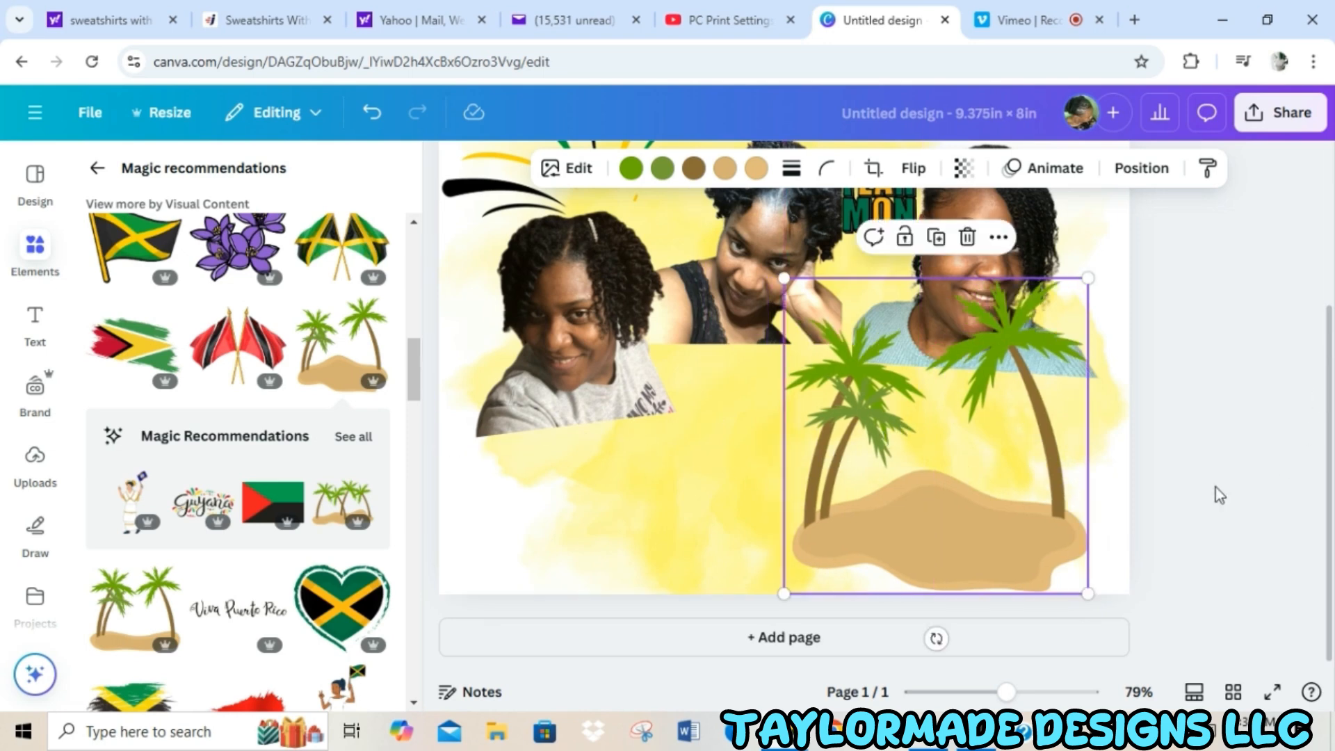
Nudge the firework burst slightly up and right so it meets the page's top edge.
{"action": "left_click_drag", "start_coordinate": [1007, 692], "coordinate": [991, 692]}
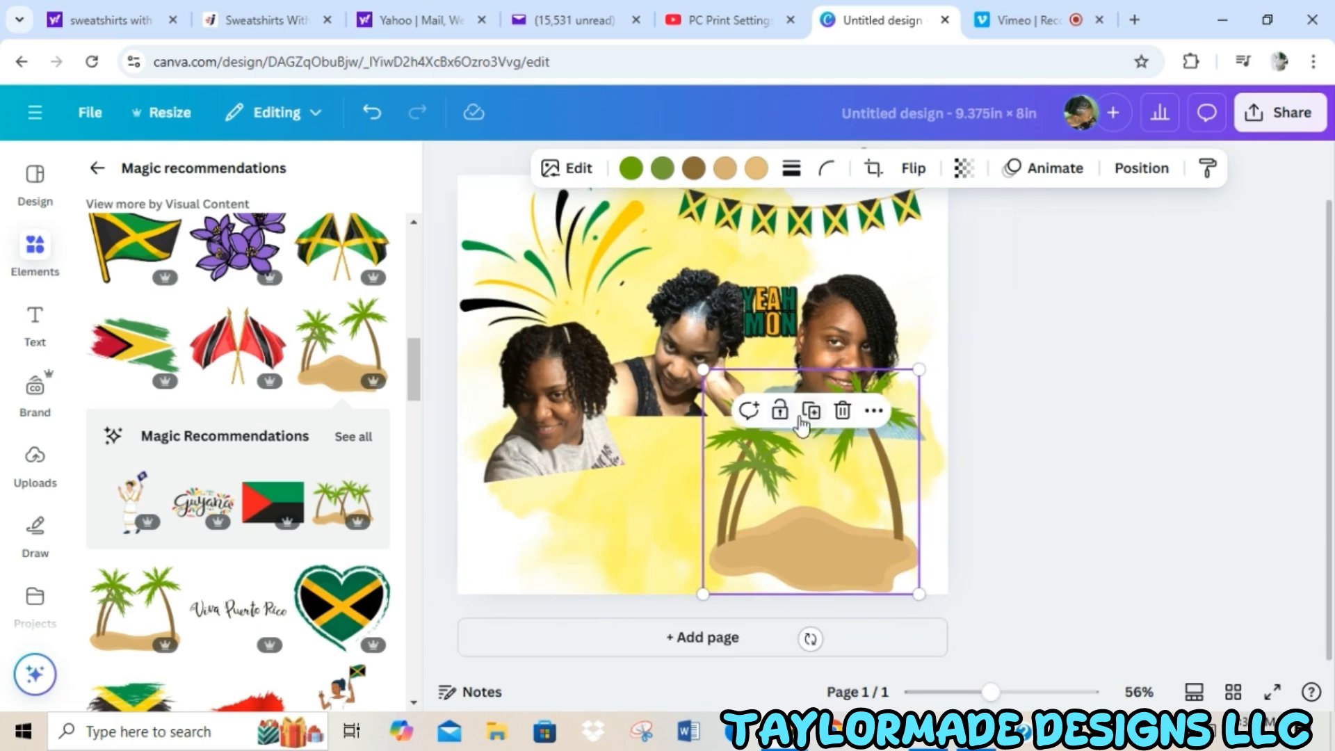
{"action": "scroll", "coordinate": [1330, 306], "scroll_direction": "up", "scroll_amount": 2}
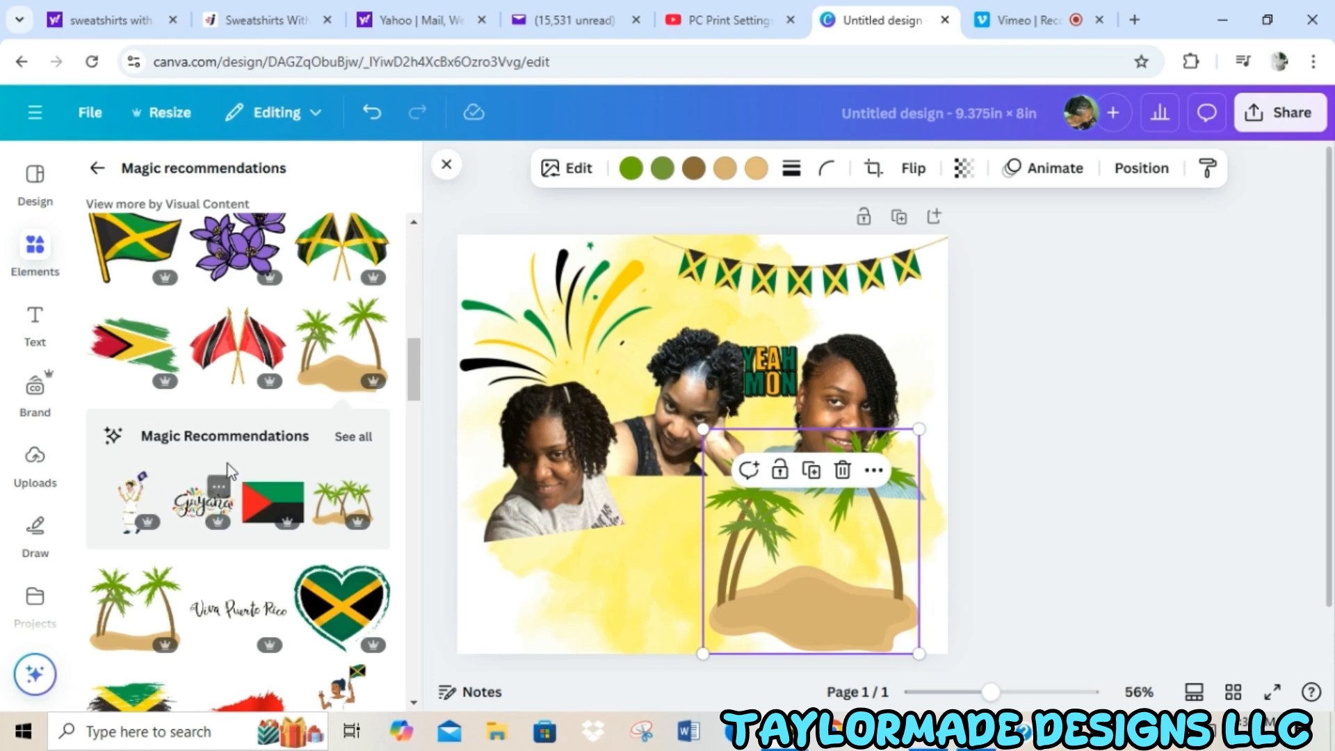
{"action": "left_click", "coordinate": [570, 345]}
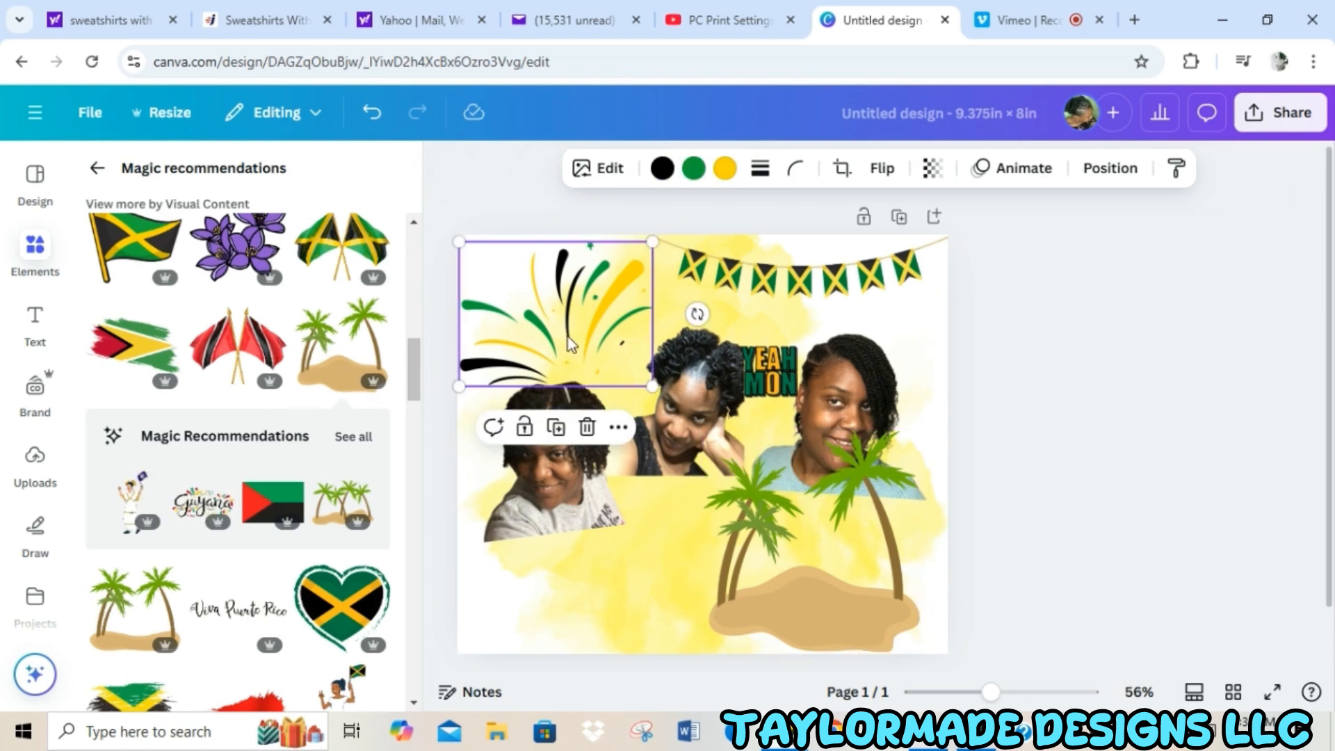
{"action": "left_click_drag", "start_coordinate": [569, 341], "coordinate": [572, 334]}
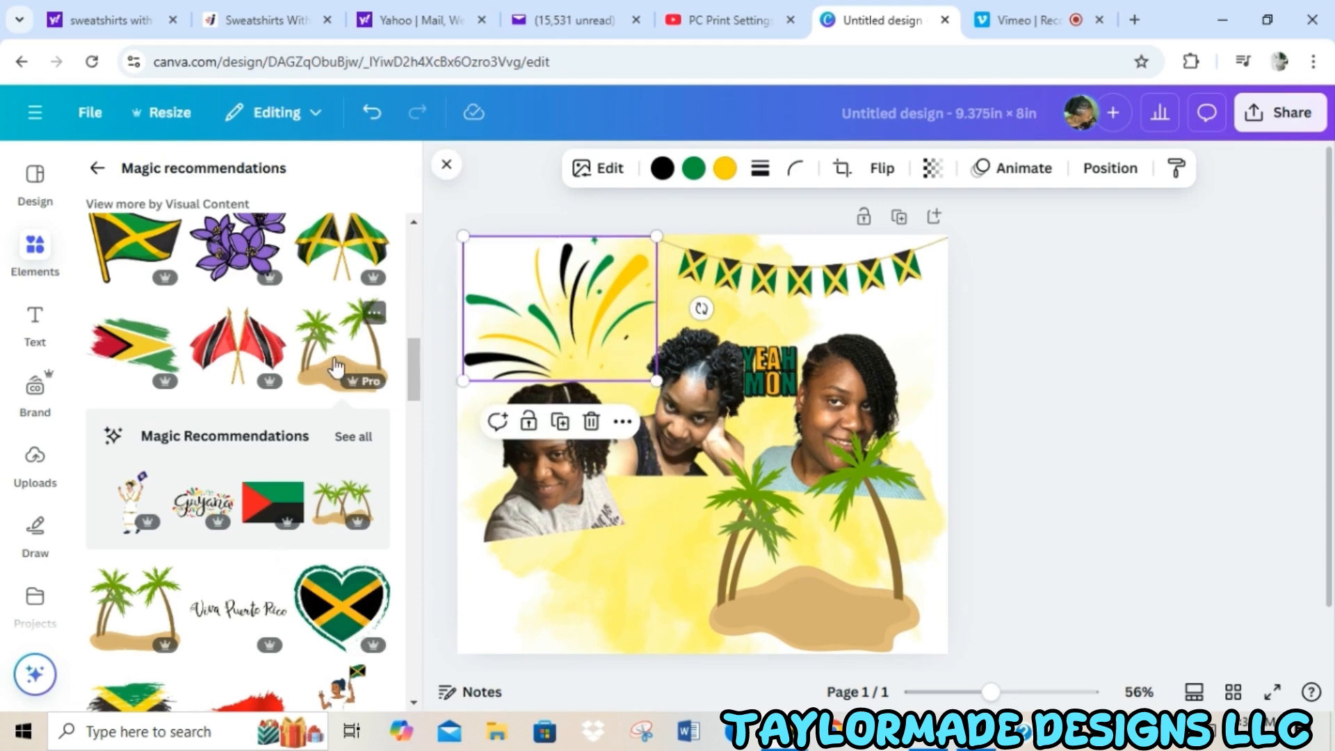
Search the graphics for "jamaica flag", add the Jamaican flag on a pole, enlarge it slightly, and place it left of the palm trees.
{"action": "left_click_drag", "start_coordinate": [412, 366], "coordinate": [412, 341]}
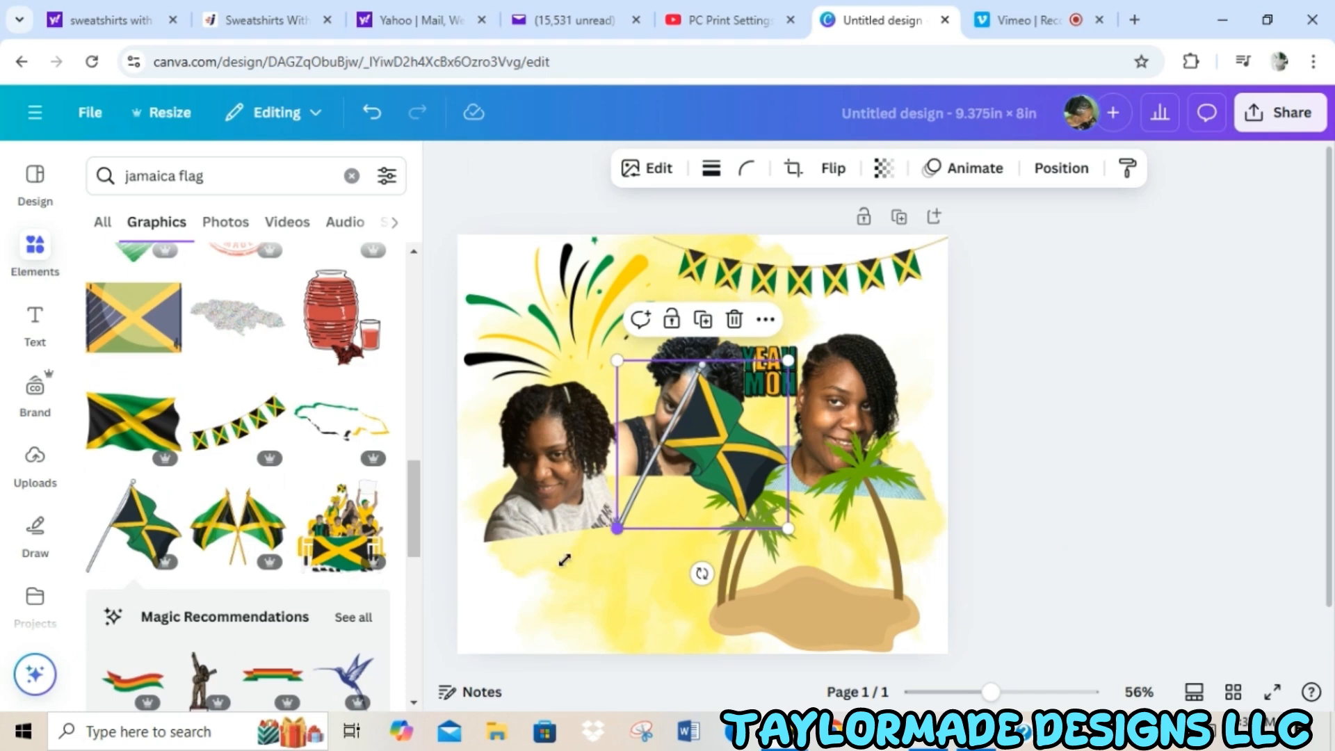
{"action": "left_click_drag", "start_coordinate": [617, 529], "coordinate": [602, 542]}
{"action": "left_click_drag", "start_coordinate": [701, 437], "coordinate": [640, 518]}
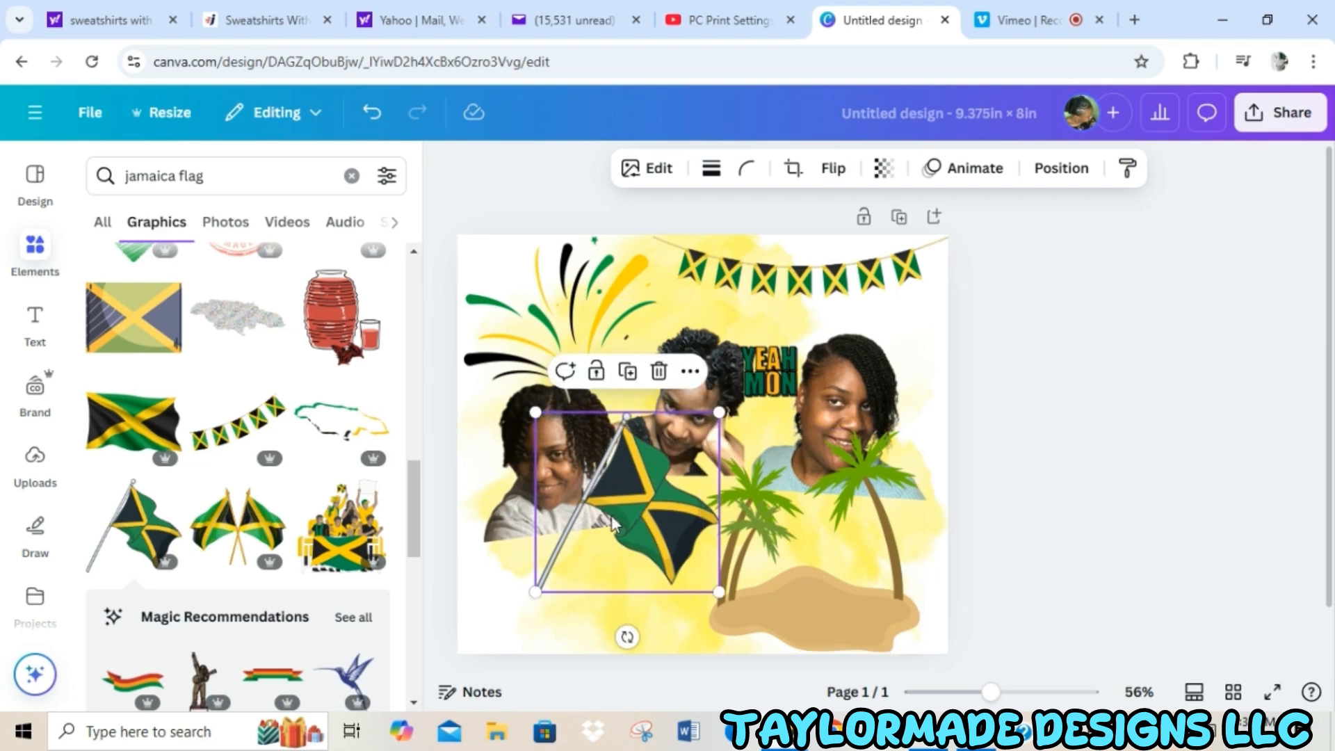
{"action": "scroll", "coordinate": [608, 547], "scroll_direction": "down", "scroll_amount": 1}
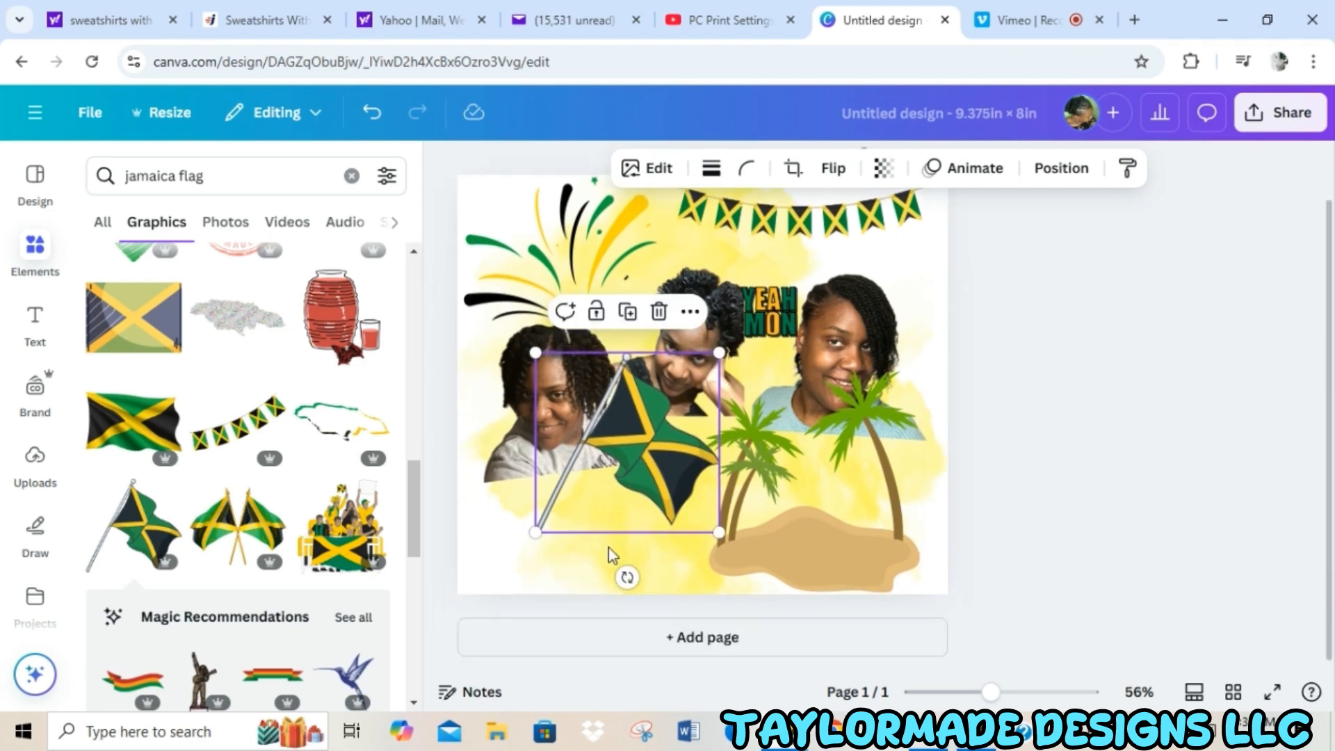
Add a heading reading "Island Girl" and move it to the page's bottom edge, below the flag.
{"action": "left_click", "coordinate": [38, 326]}
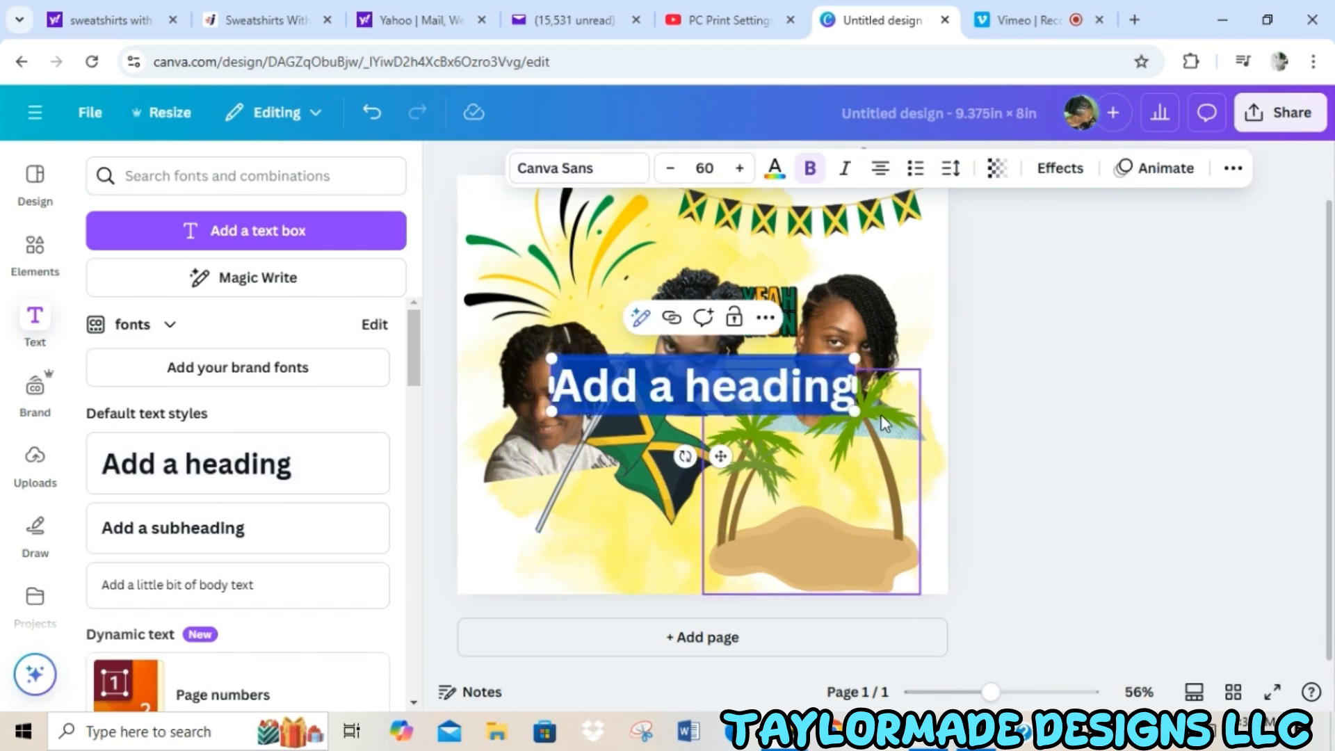
{"action": "type", "text": "Islang"}
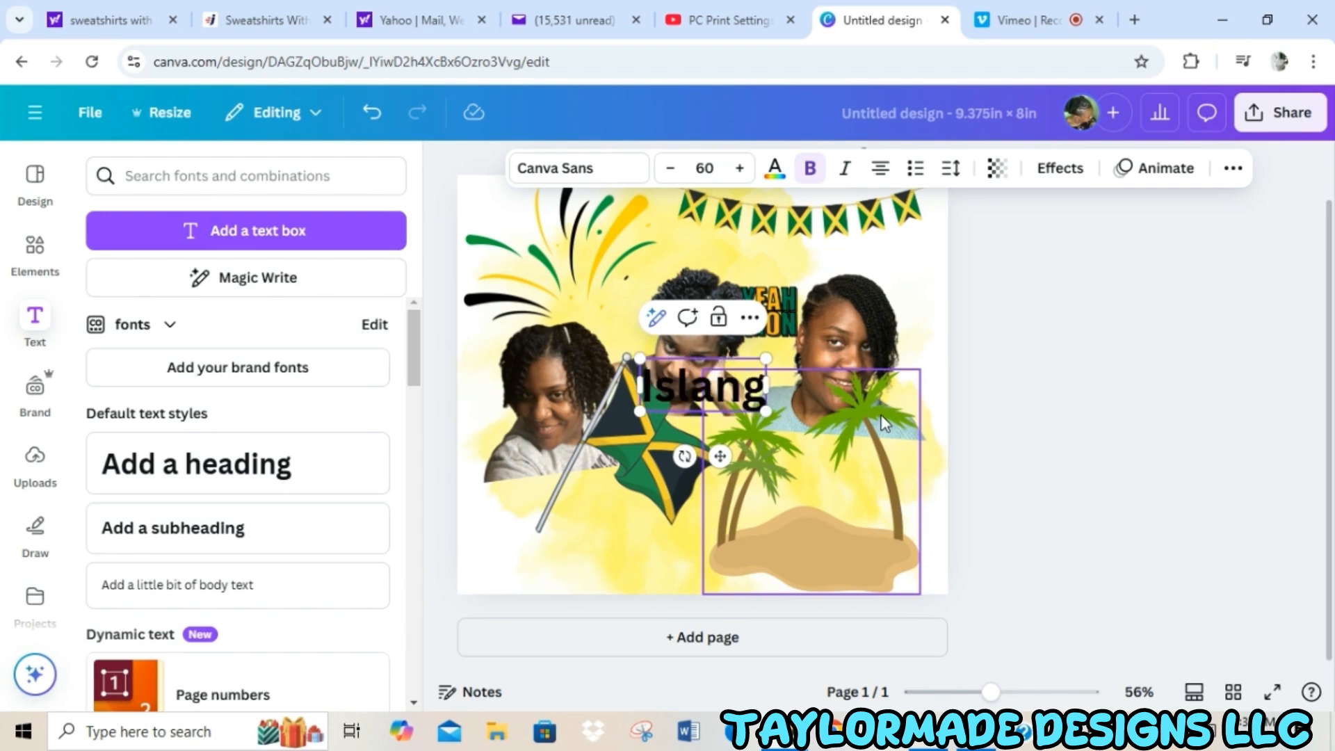
{"action": "key", "text": "BackSpace"}
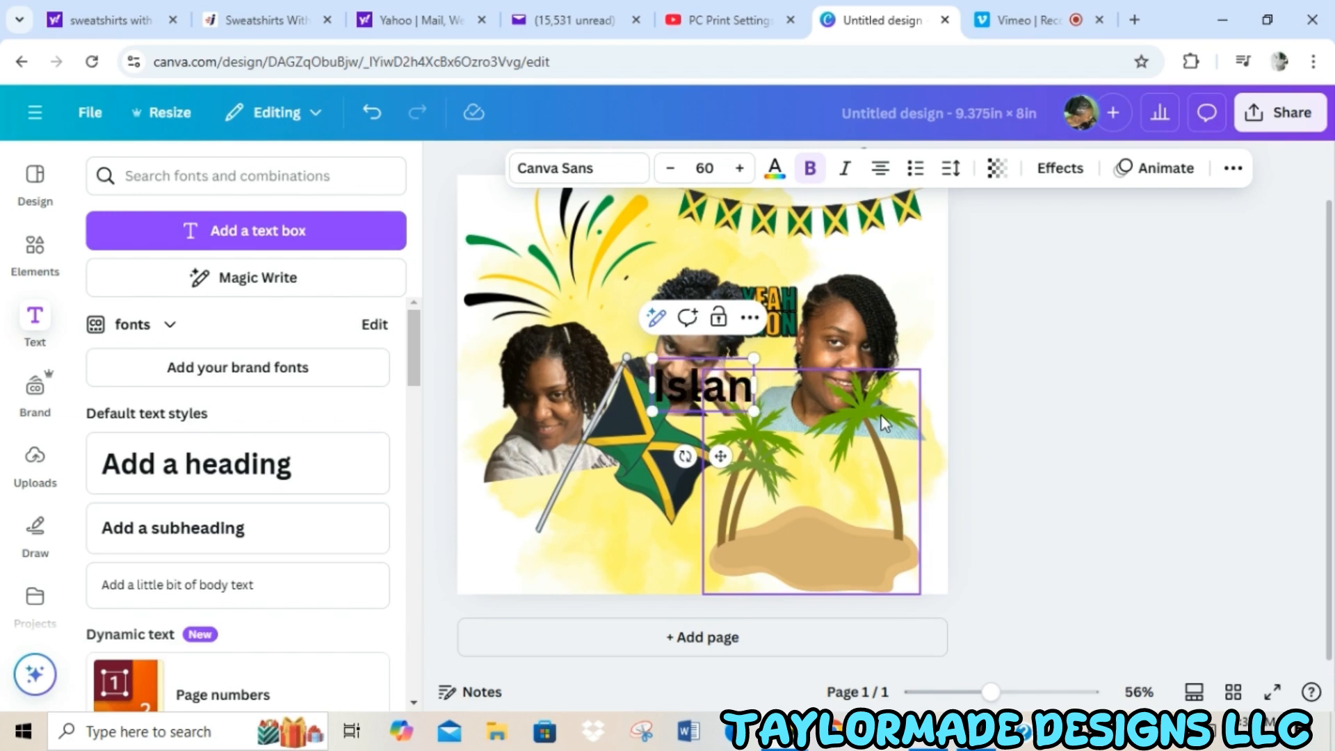
{"action": "type", "text": "d G"}
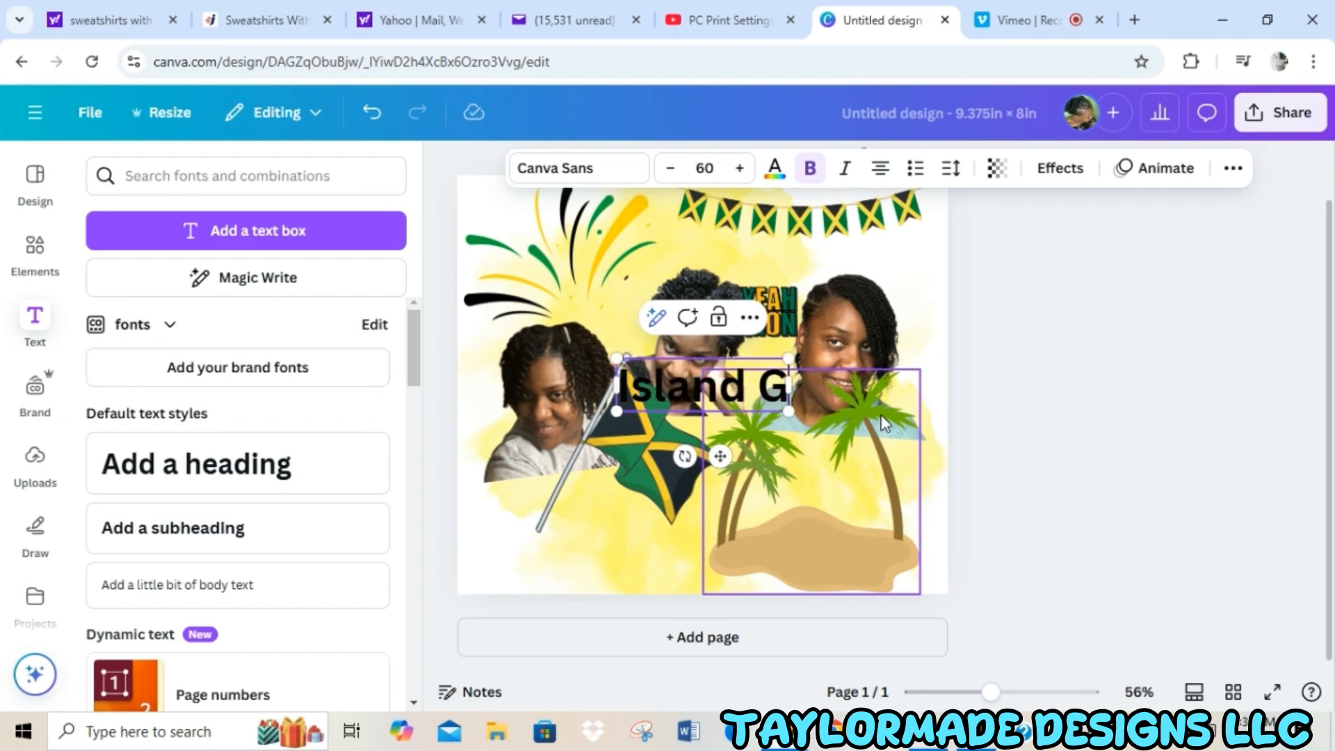
{"action": "type", "text": "irl"}
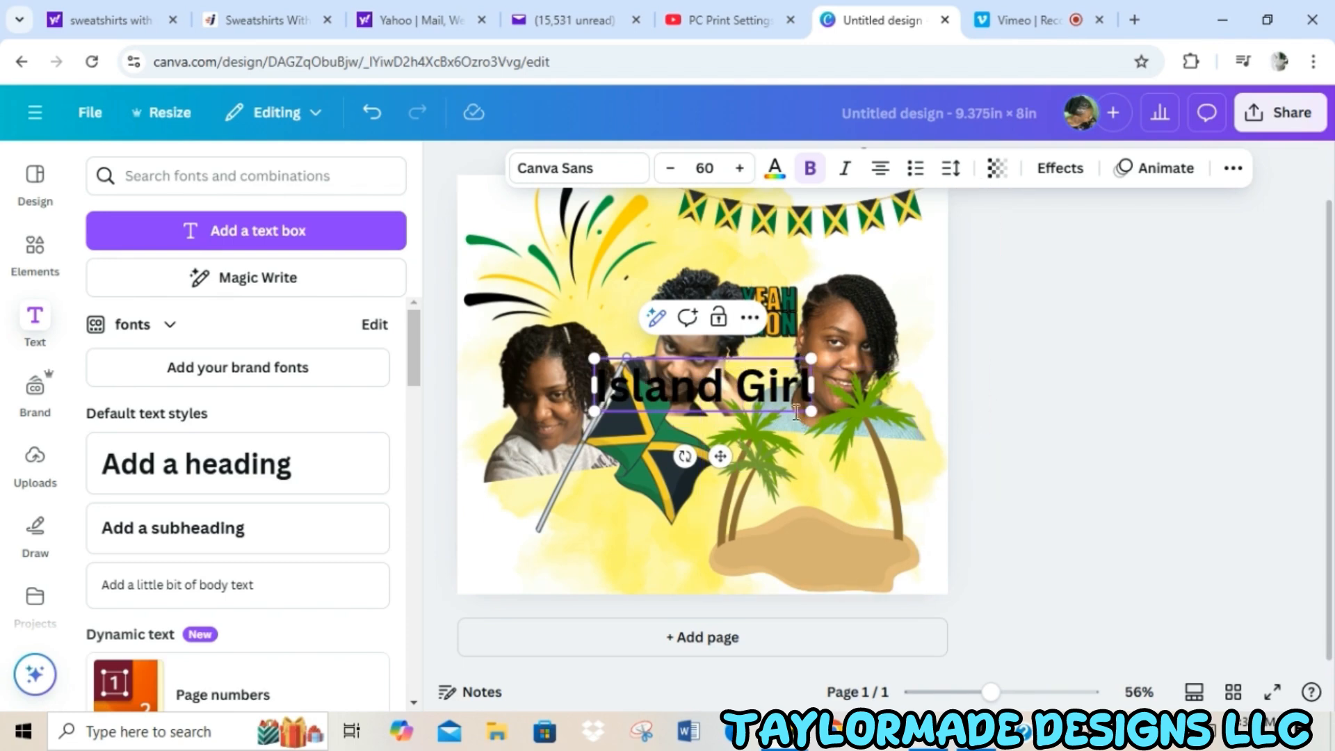
{"action": "left_click", "coordinate": [1214, 480]}
{"action": "left_click_drag", "start_coordinate": [785, 384], "coordinate": [770, 550]}
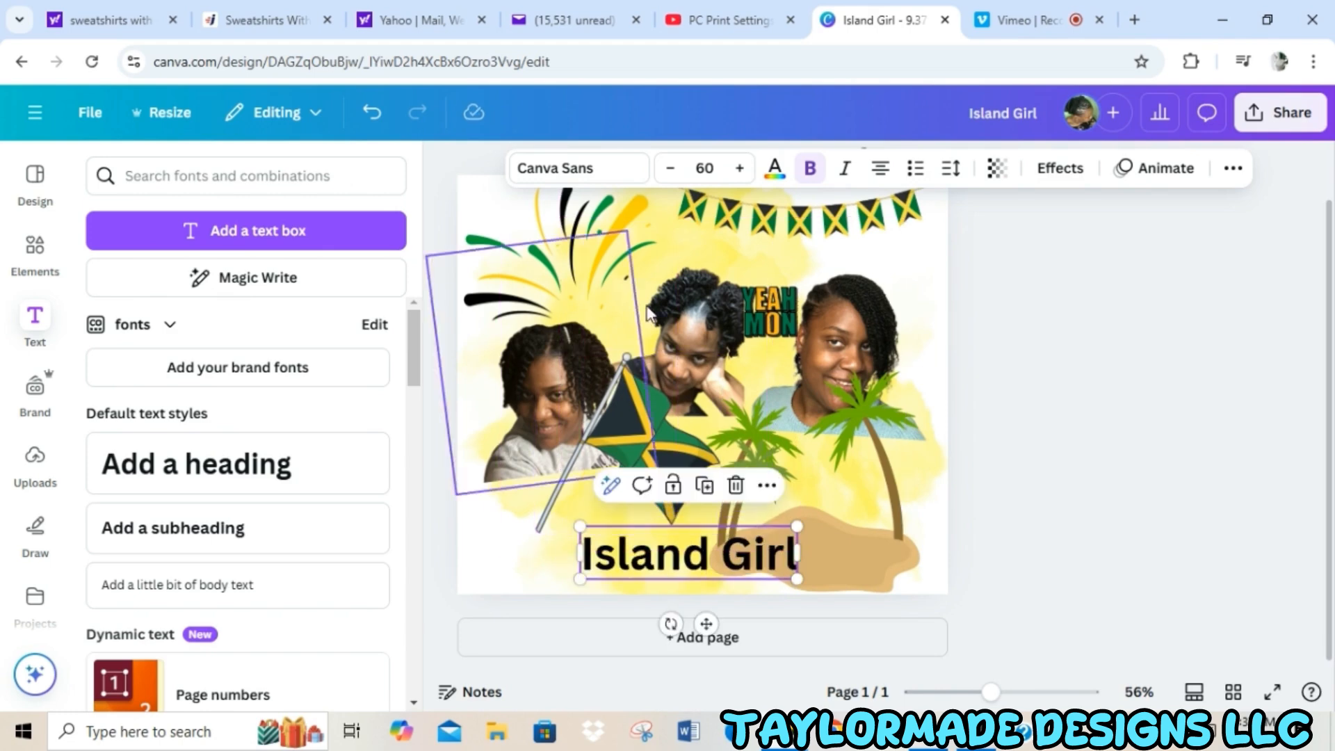
Set the Island Girl heading in the Shrikhand font and enlarge it to about size 104 so it spans the page's bottom.
{"action": "left_click", "coordinate": [604, 180]}
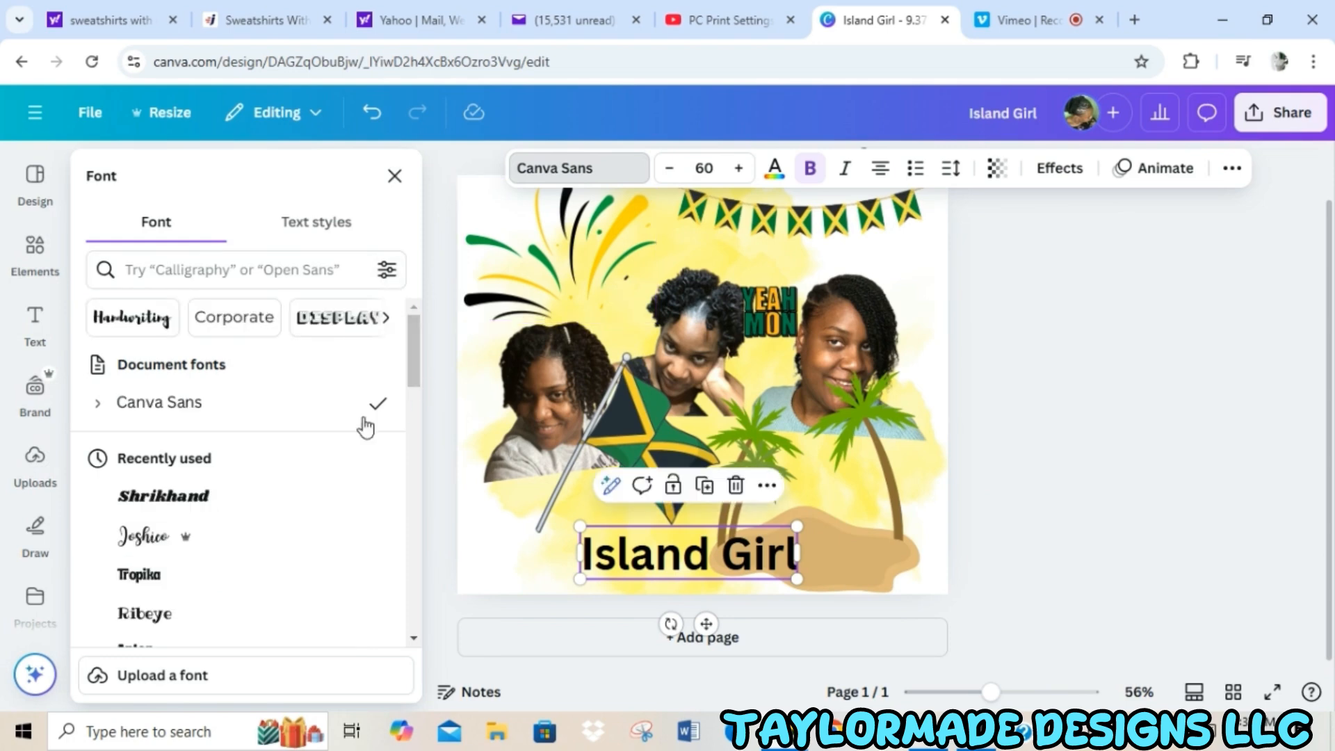
{"action": "left_click", "coordinate": [184, 499]}
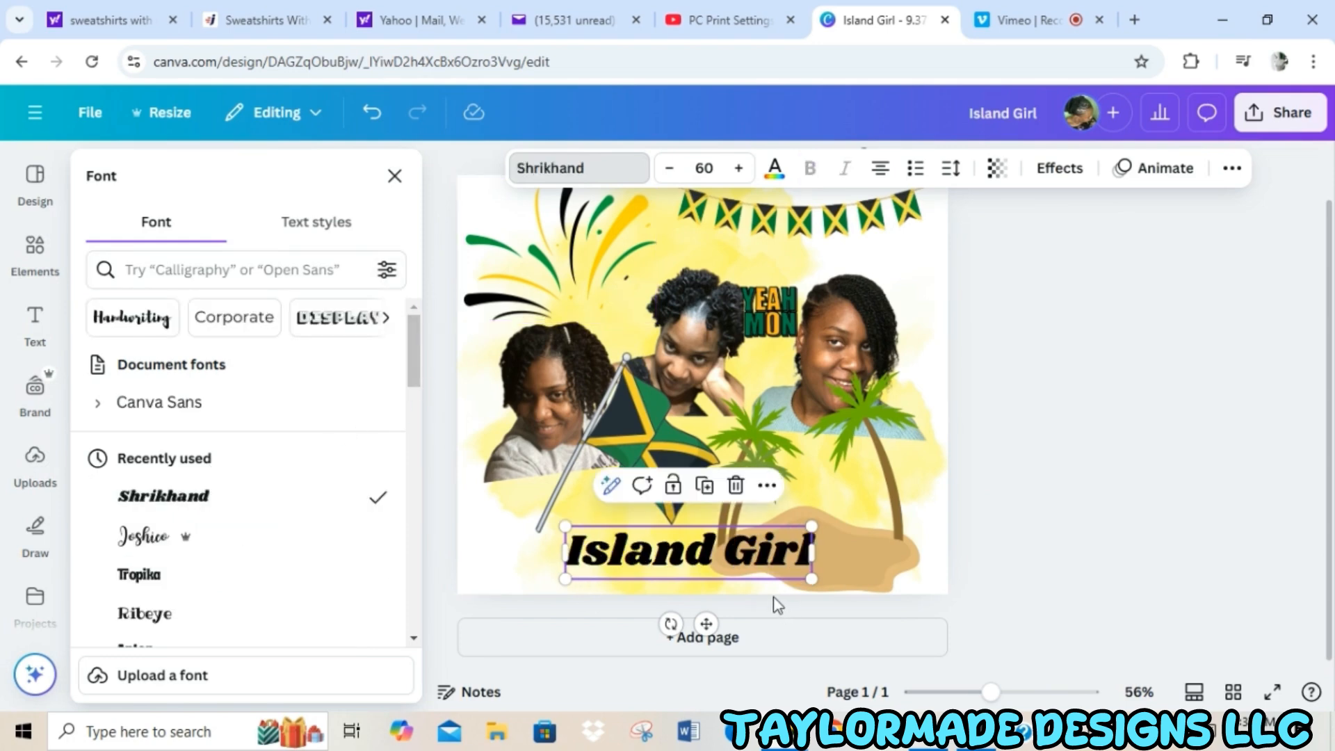
{"action": "left_click_drag", "start_coordinate": [833, 512], "coordinate": [907, 507]}
{"action": "left_click_drag", "start_coordinate": [565, 506], "coordinate": [477, 485]}
{"action": "left_click_drag", "start_coordinate": [696, 527], "coordinate": [703, 556]}
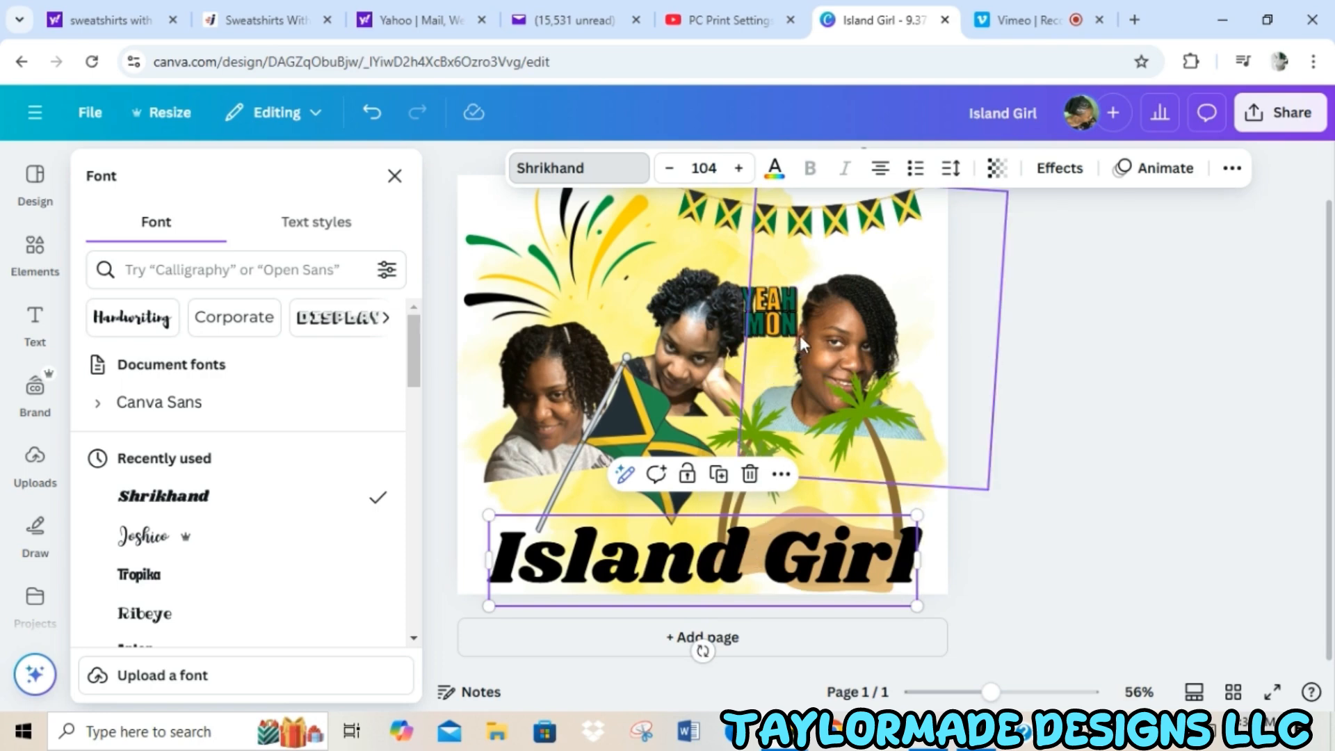
Apply the Outline text effect to the Island Girl heading with the golden yellow document color.
{"action": "left_click", "coordinate": [1056, 173]}
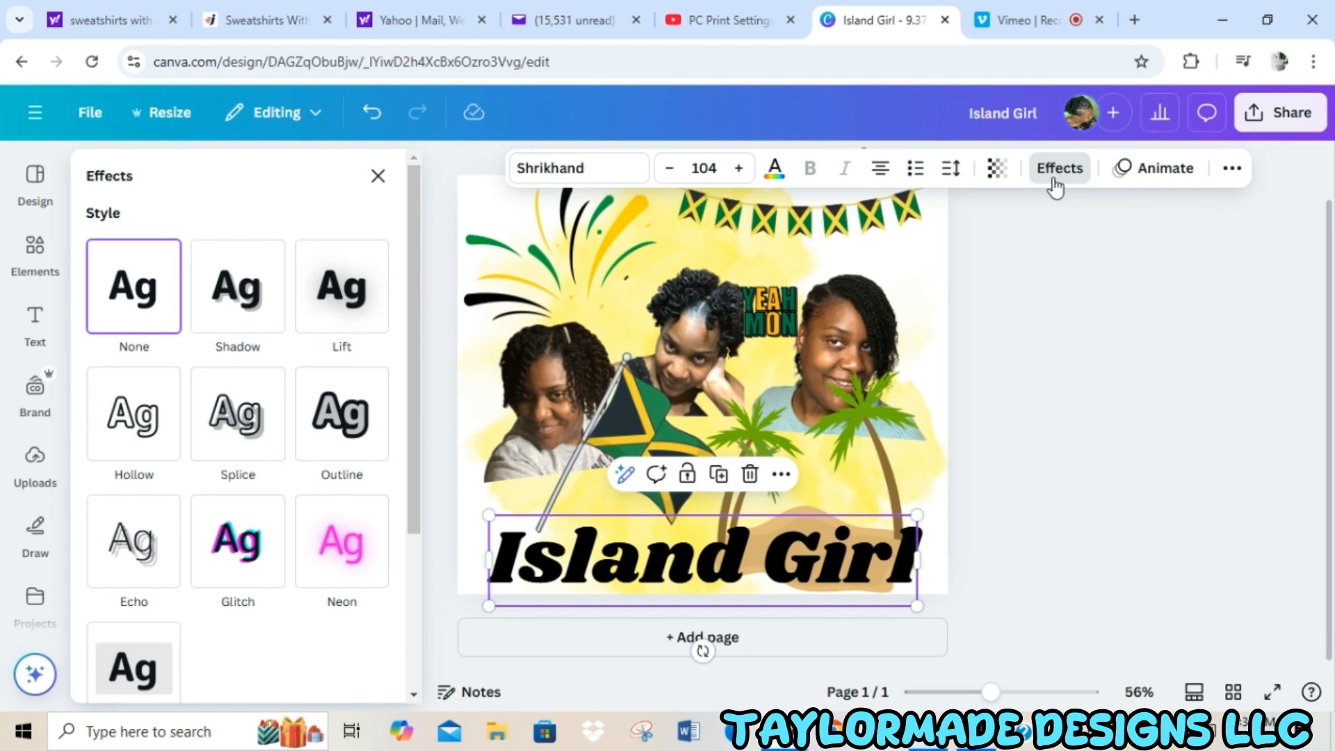
{"action": "left_click", "coordinate": [344, 421]}
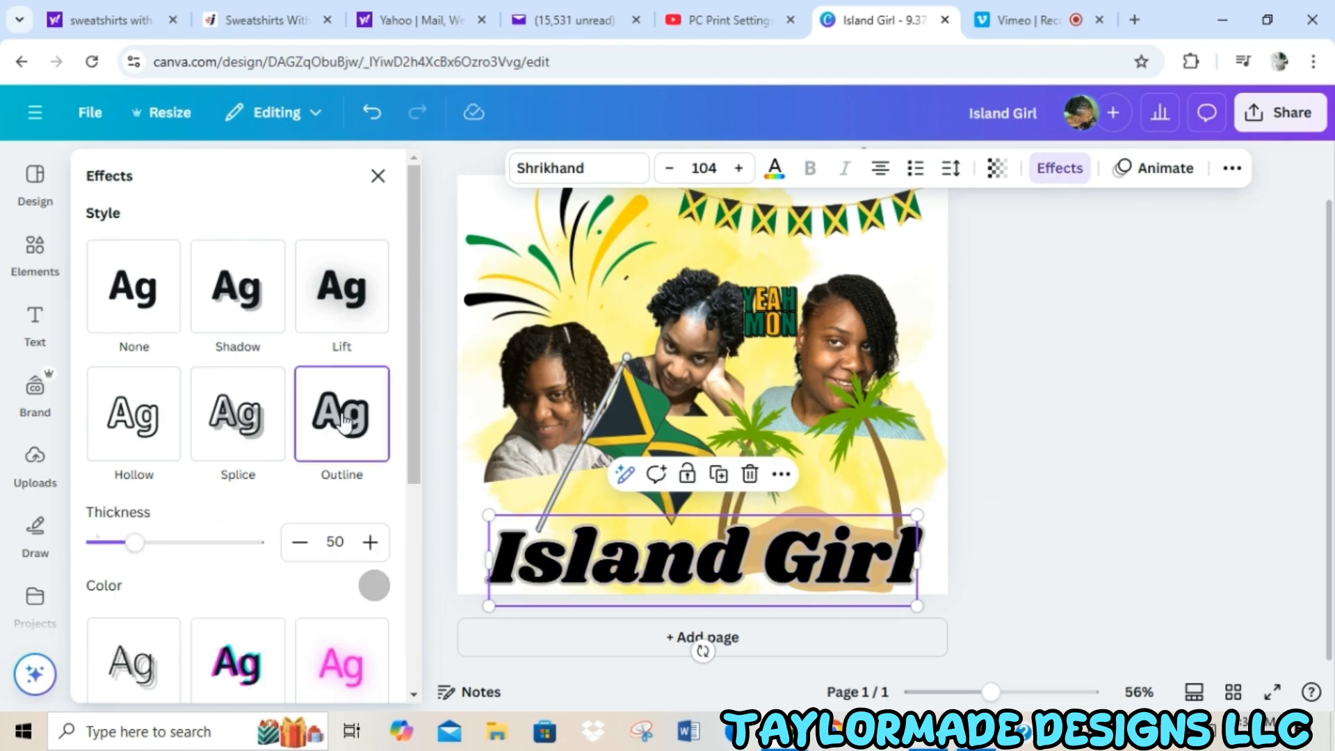
{"action": "left_click", "coordinate": [381, 587]}
{"action": "left_click", "coordinate": [292, 436]}
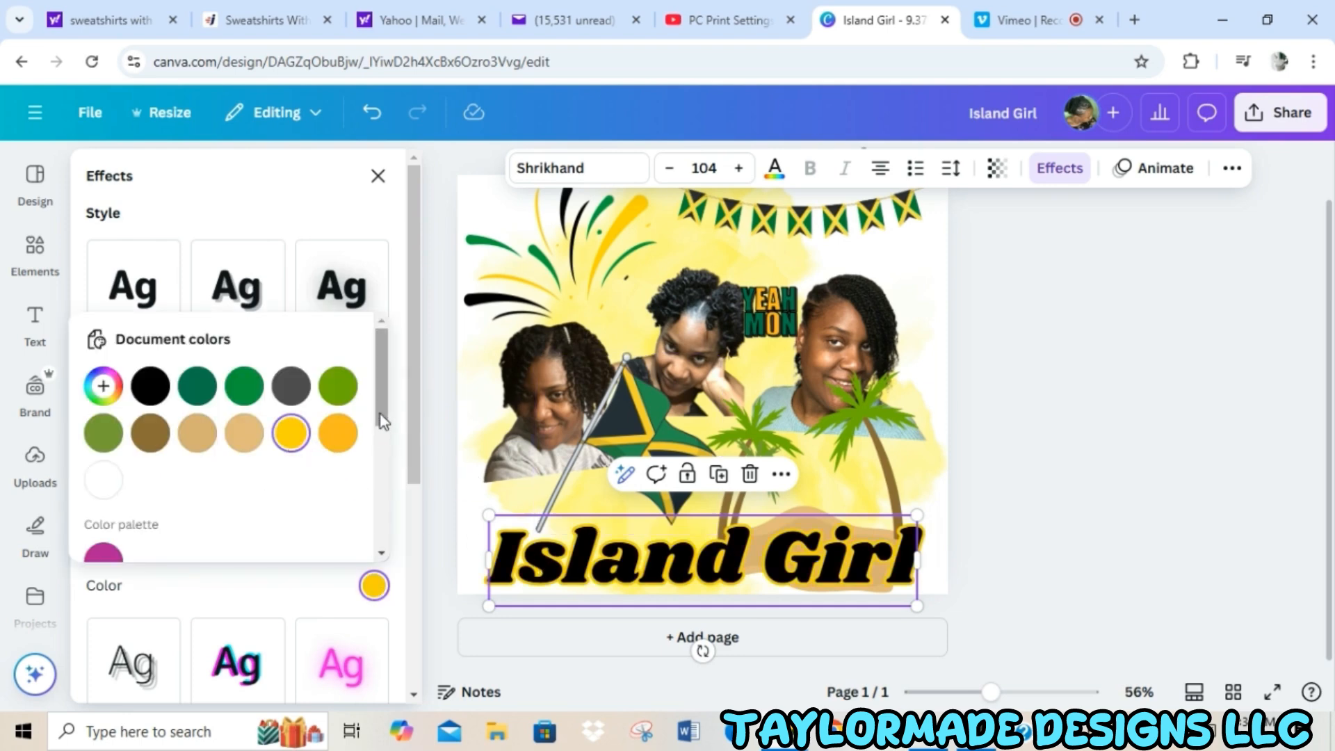
{"action": "left_click", "coordinate": [1081, 490]}
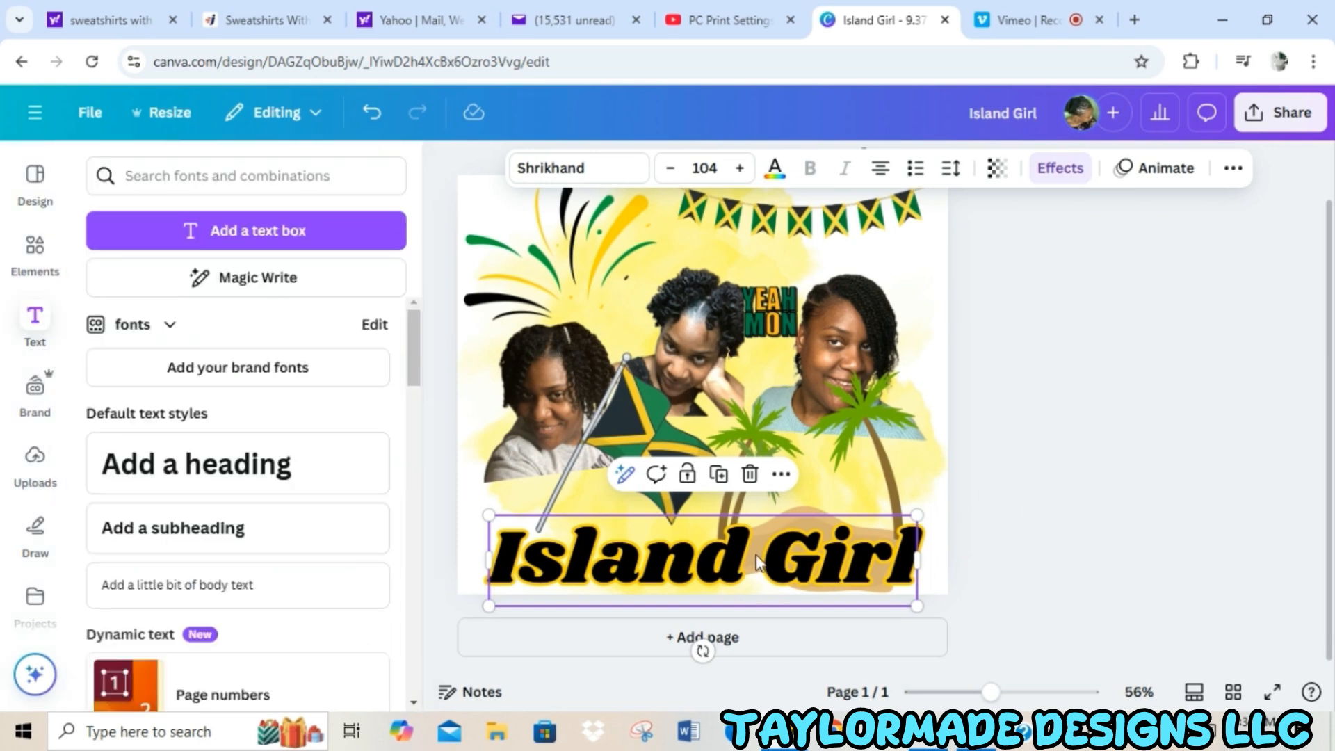
Fine-tune the positions of the Island Girl heading, the Jamaican flag and the blue sweater portrait with small nudges.
{"action": "left_click_drag", "start_coordinate": [757, 562], "coordinate": [750, 553]}
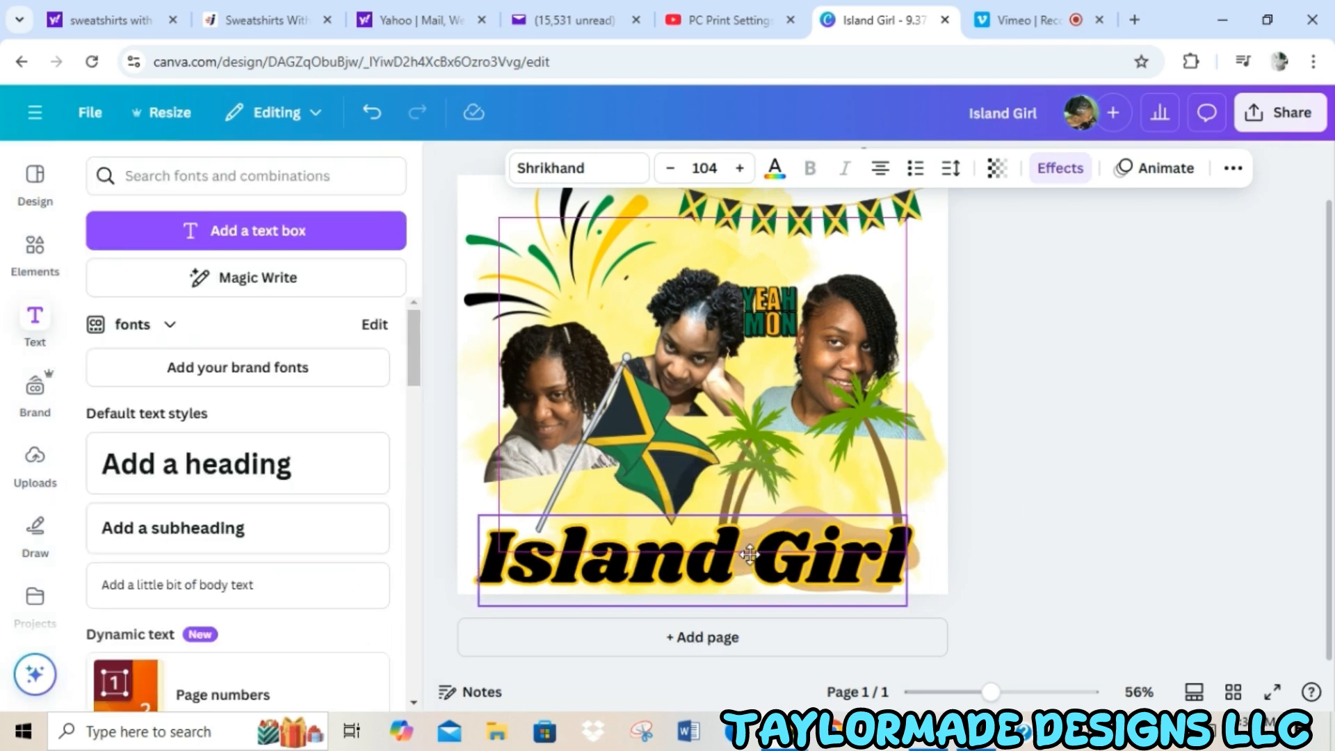
{"action": "left_click", "coordinate": [649, 410]}
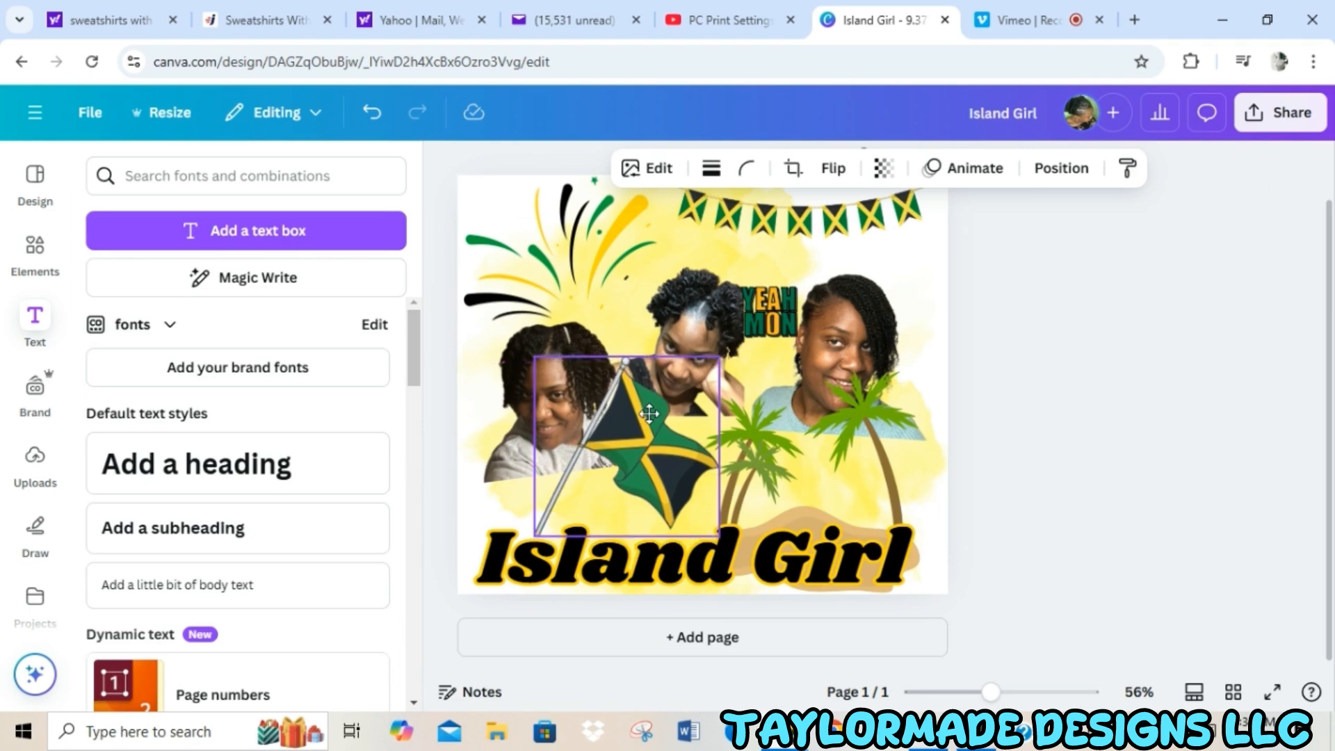
{"action": "left_click", "coordinate": [714, 341]}
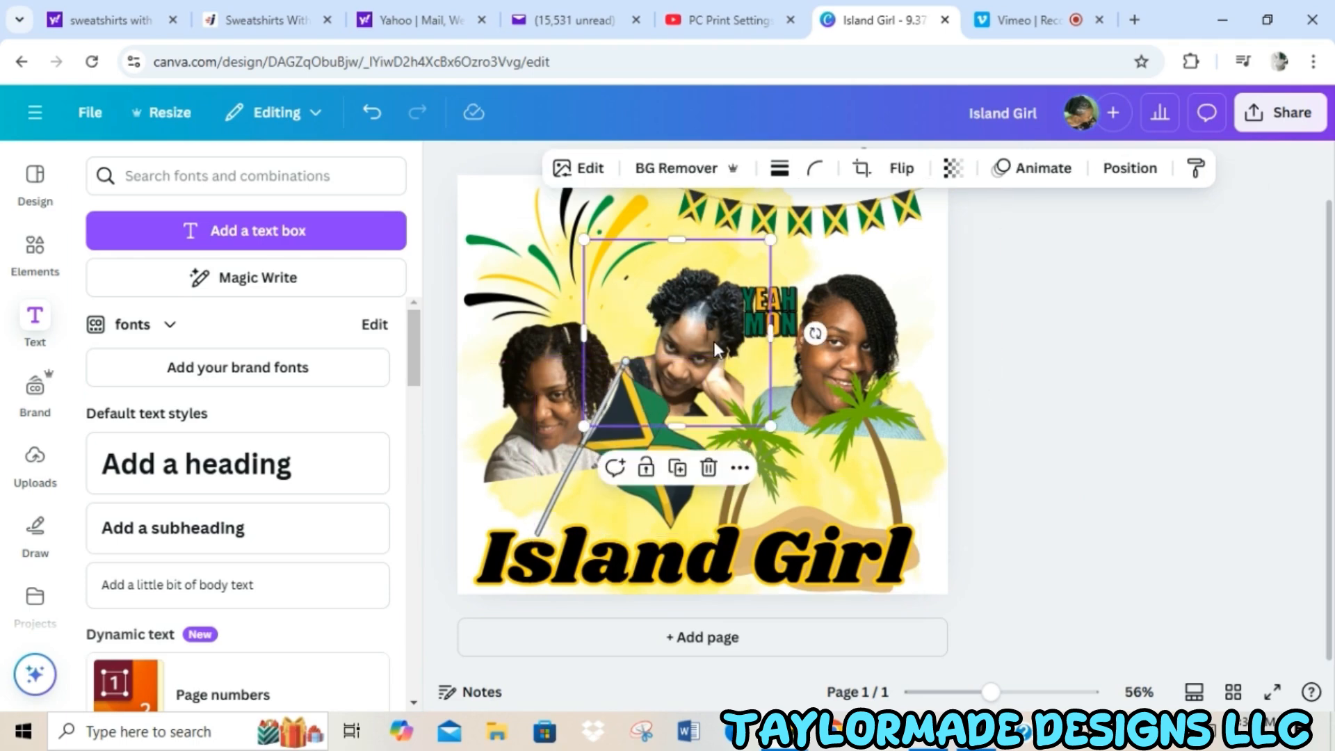
{"action": "left_click", "coordinate": [849, 352]}
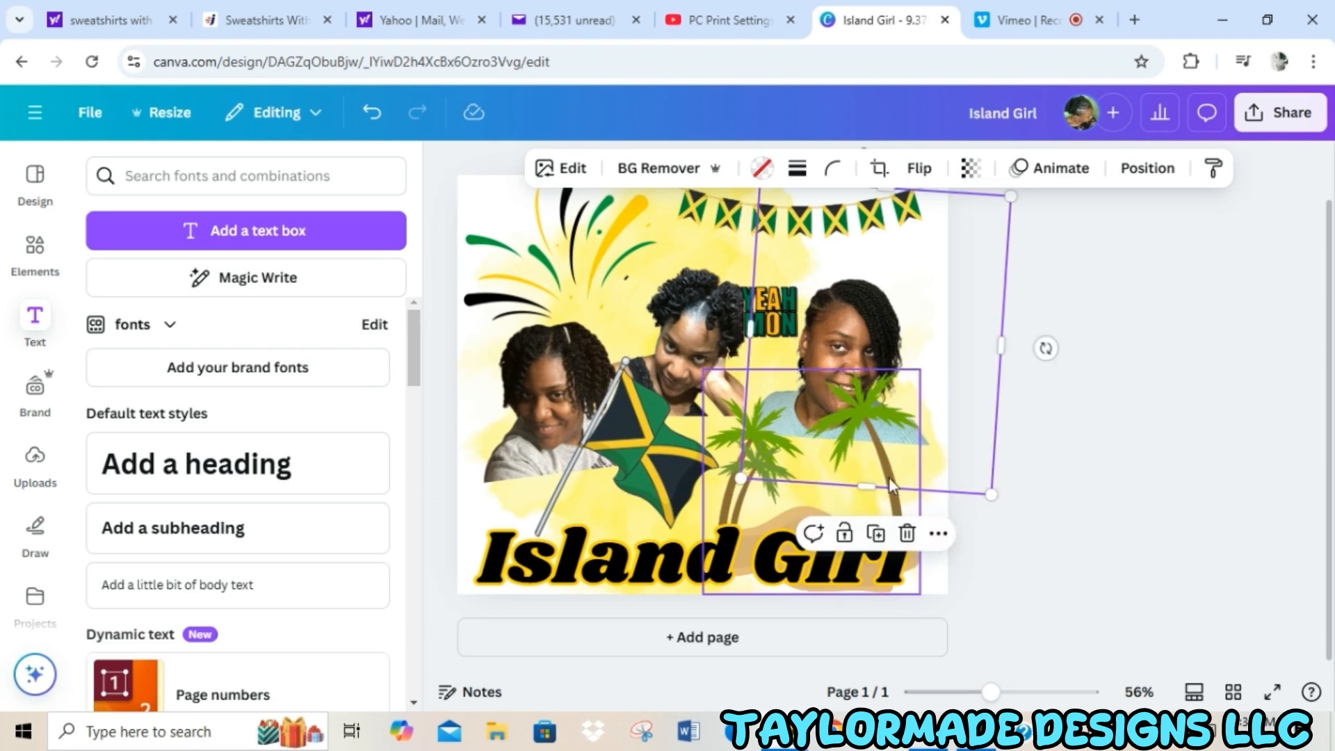
{"action": "left_click_drag", "start_coordinate": [890, 356], "coordinate": [889, 351]}
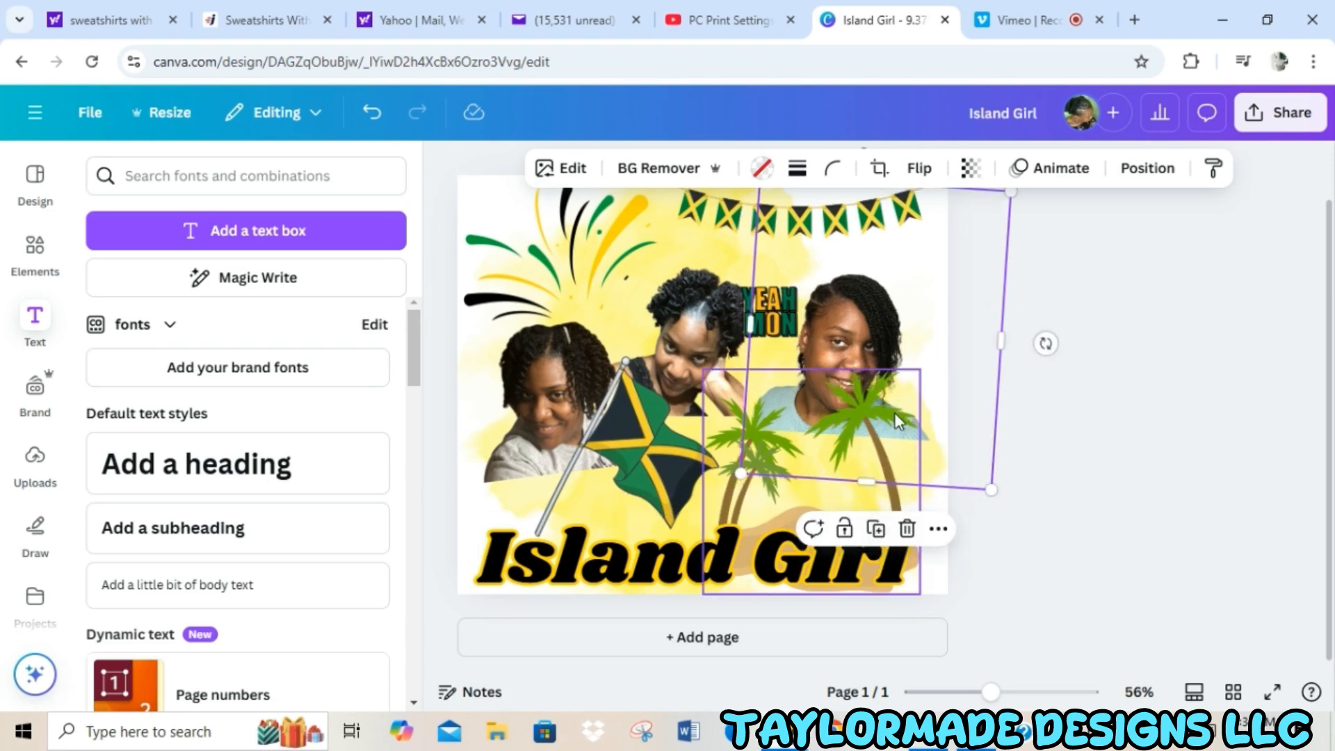
Shrink the palm tree graphic slightly and shift it a little right along the page's bottom edge.
{"action": "left_click", "coordinate": [908, 389]}
{"action": "left_click_drag", "start_coordinate": [919, 370], "coordinate": [907, 382]}
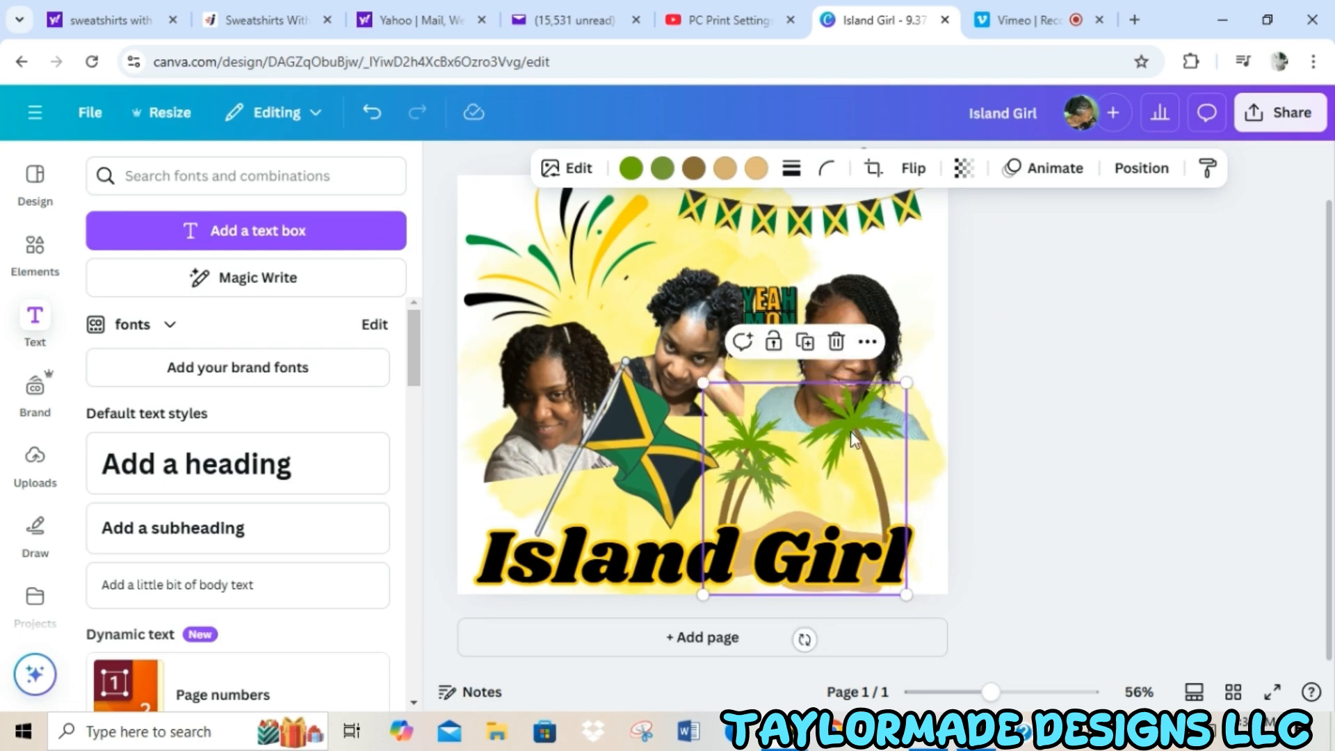
{"action": "left_click_drag", "start_coordinate": [854, 440], "coordinate": [870, 440]}
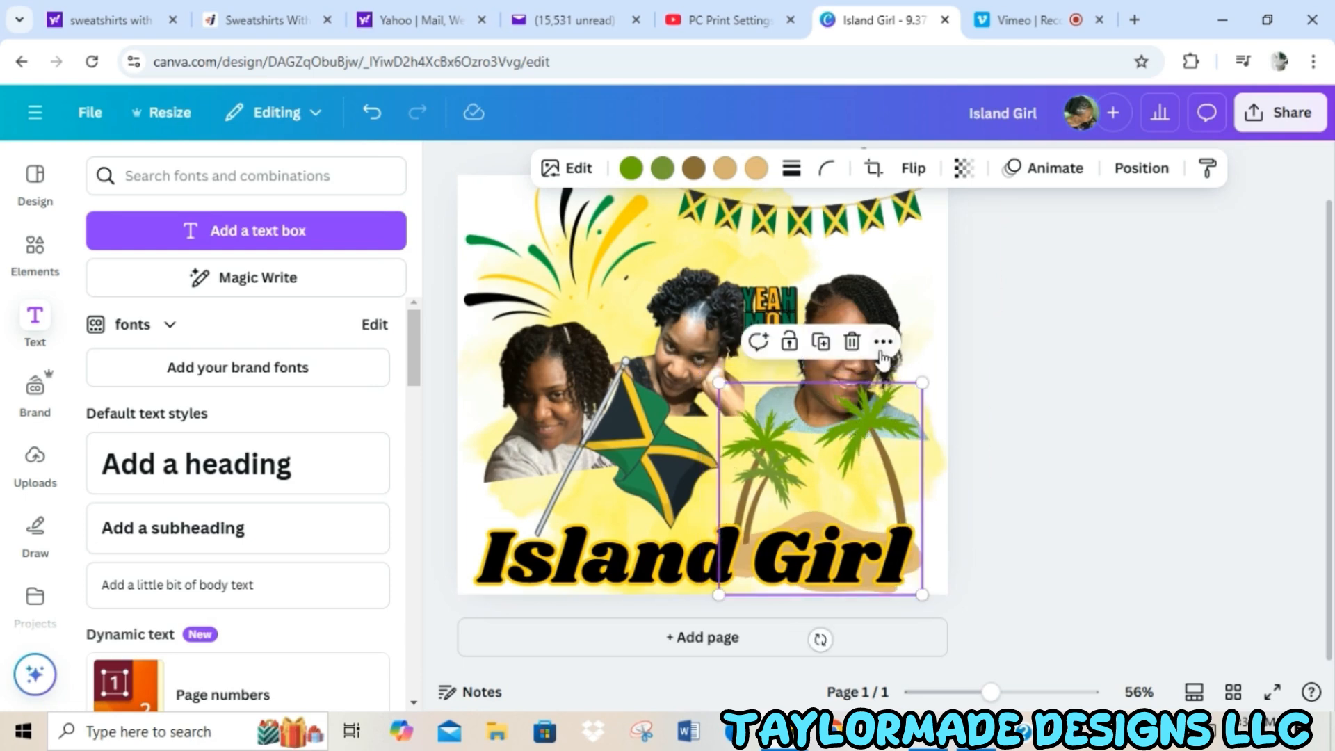
Check the finished page and set up its download as a PNG at size 3.125.
{"action": "scroll", "coordinate": [668, 351], "scroll_direction": "up", "scroll_amount": 2}
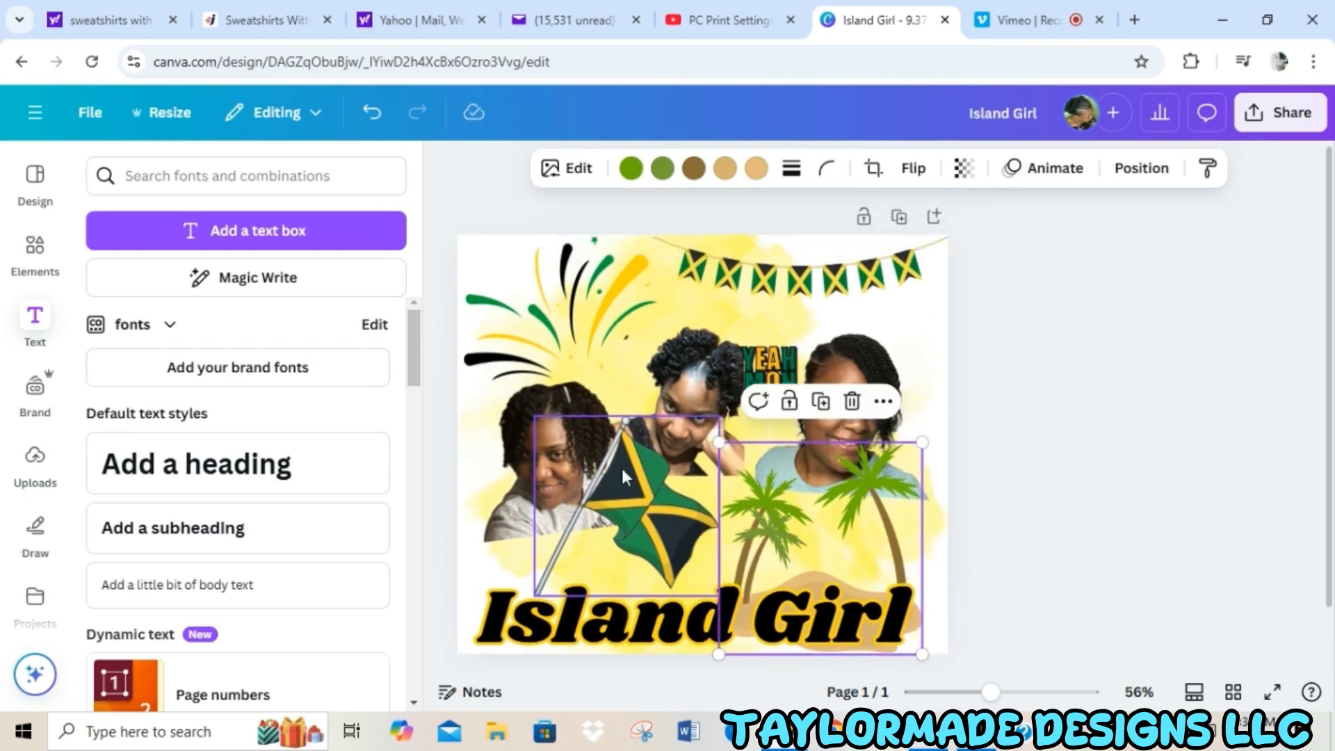
{"action": "scroll", "coordinate": [549, 471], "scroll_direction": "down", "scroll_amount": 2}
{"action": "scroll", "coordinate": [612, 458], "scroll_direction": "up", "scroll_amount": 2}
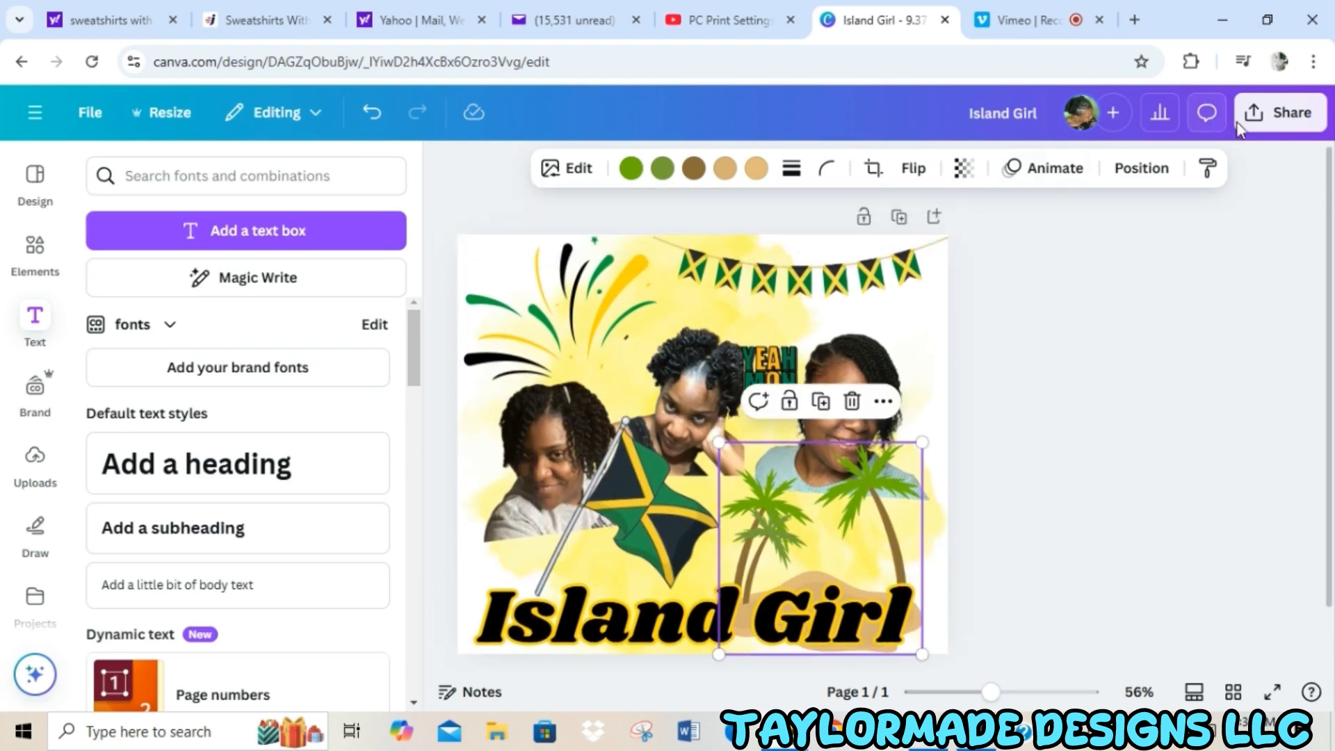
{"action": "left_click", "coordinate": [1260, 131]}
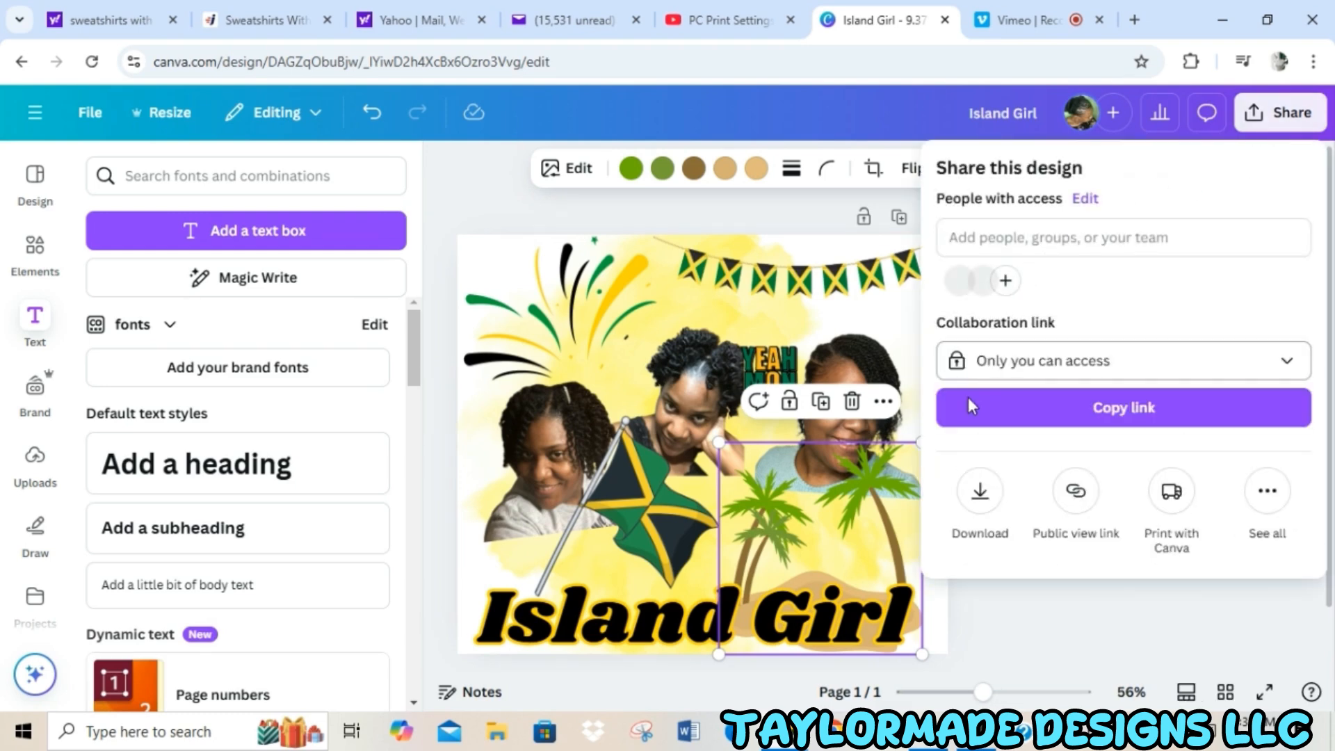
{"action": "left_click", "coordinate": [980, 491]}
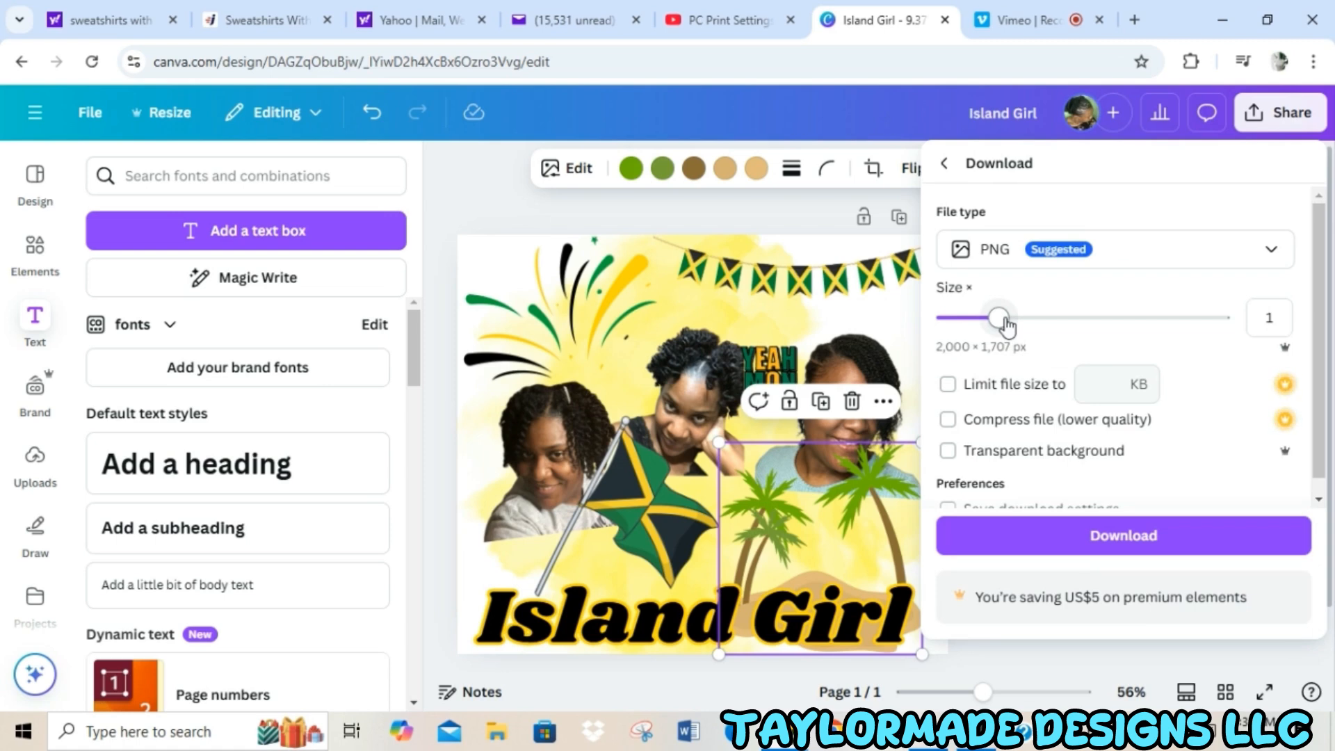
{"action": "left_click_drag", "start_coordinate": [1001, 321], "coordinate": [1220, 318]}
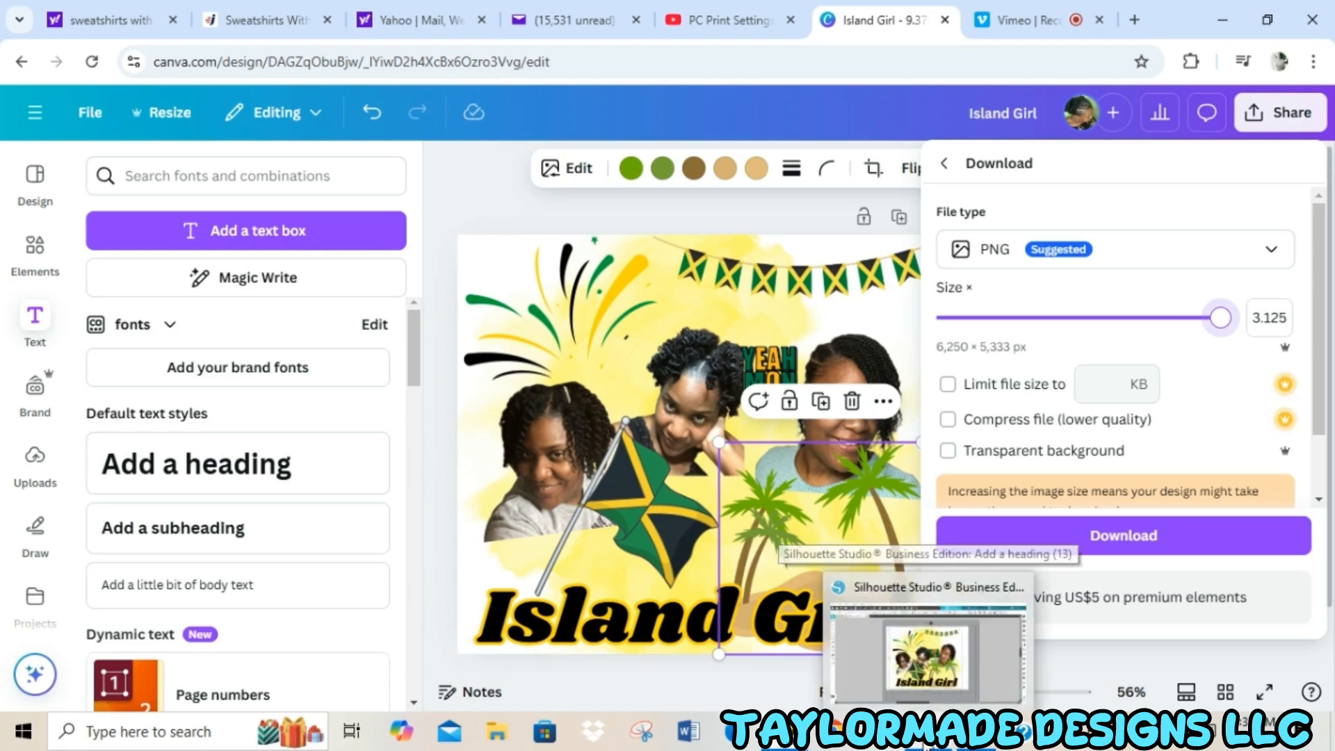
Switch to Silhouette Studio, collapse the recovered documents list, and shift the design slightly right and down to about X 0.775, Y 0.278 in.
{"action": "left_click", "coordinate": [926, 745]}
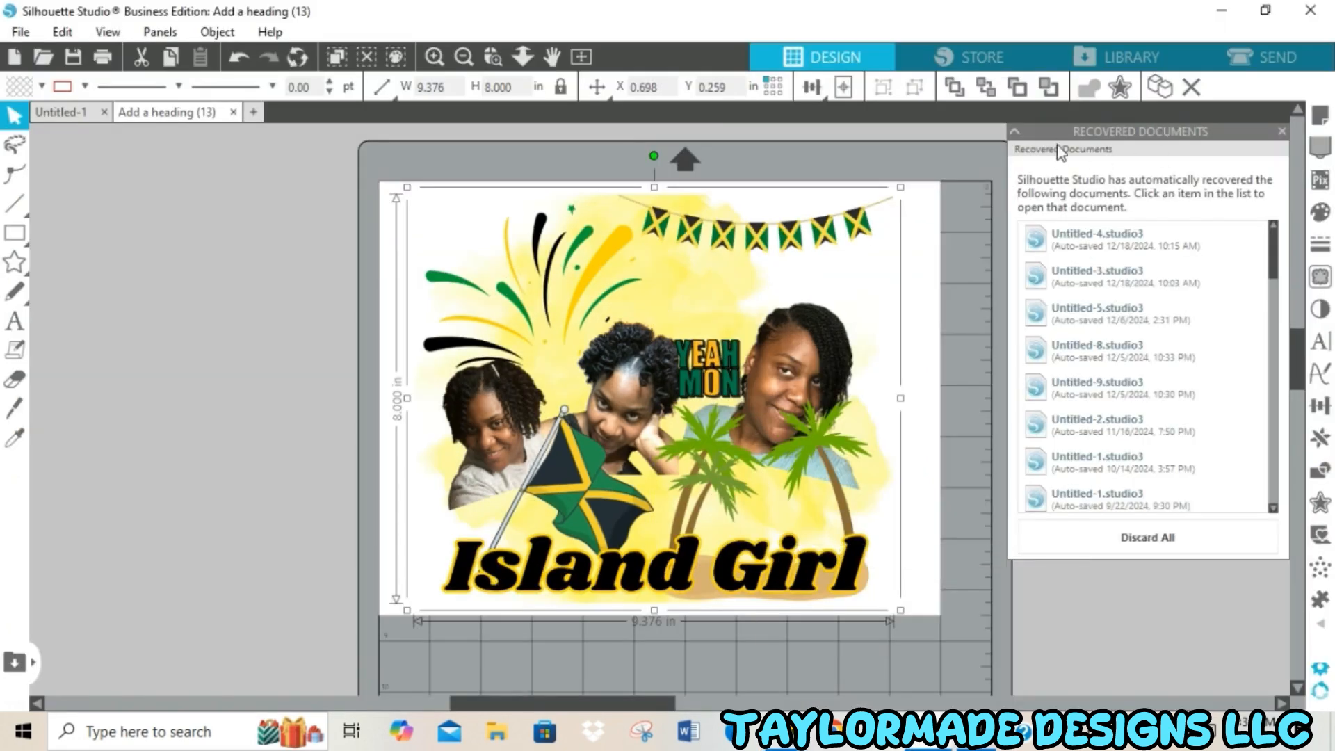
{"action": "left_click", "coordinate": [1016, 132]}
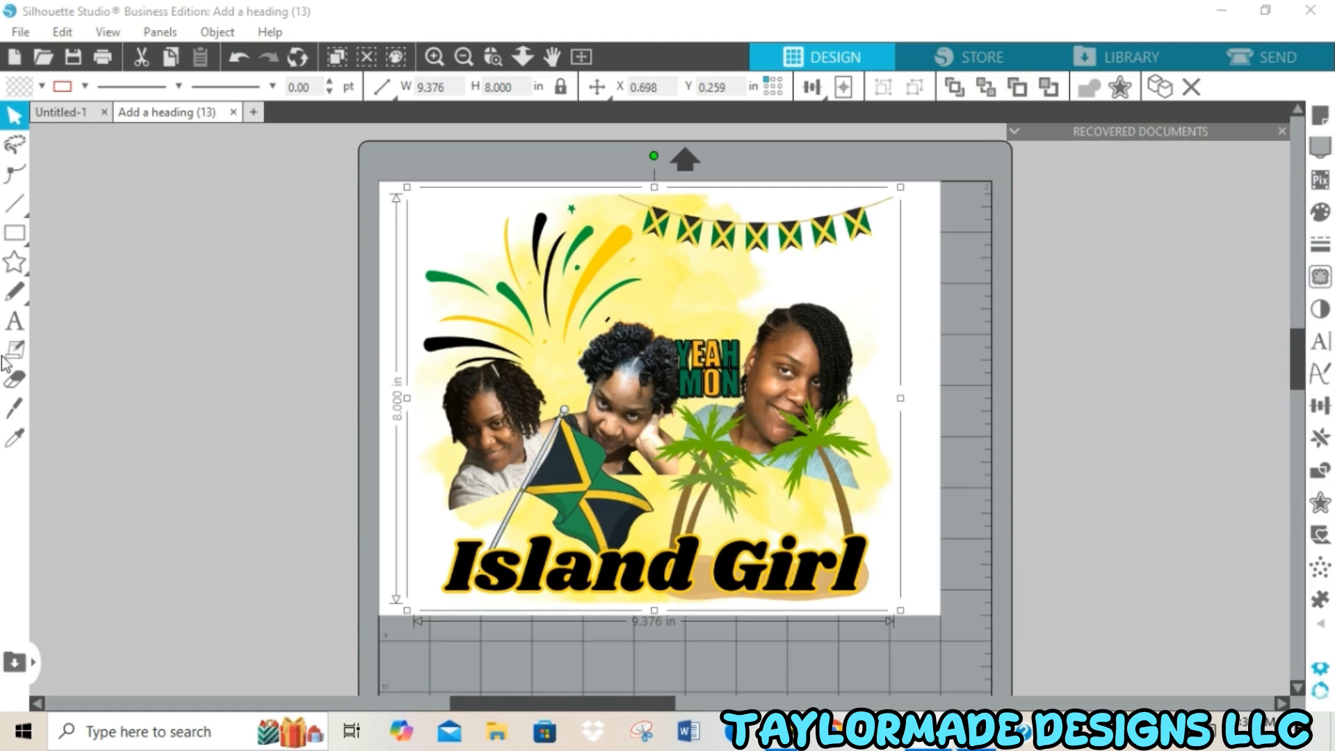
{"action": "left_click", "coordinate": [353, 382]}
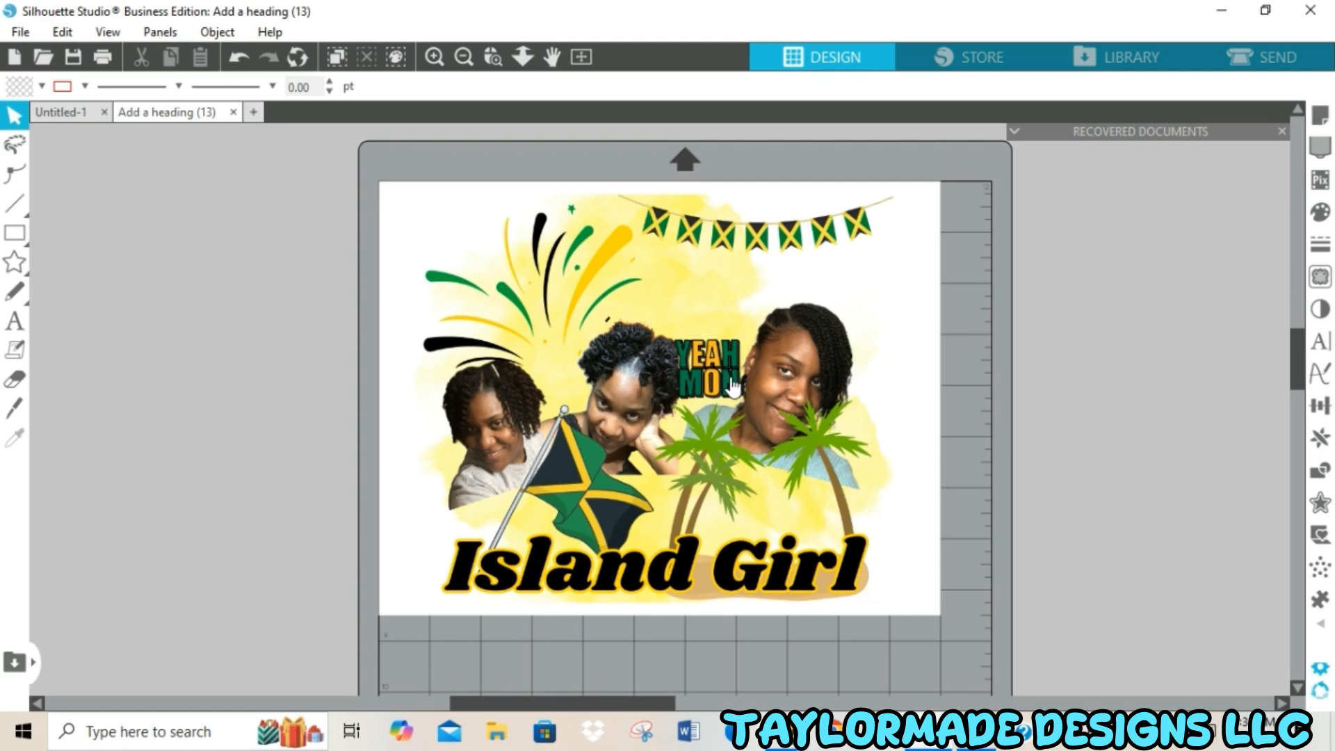
{"action": "left_click_drag", "start_coordinate": [731, 386], "coordinate": [735, 389]}
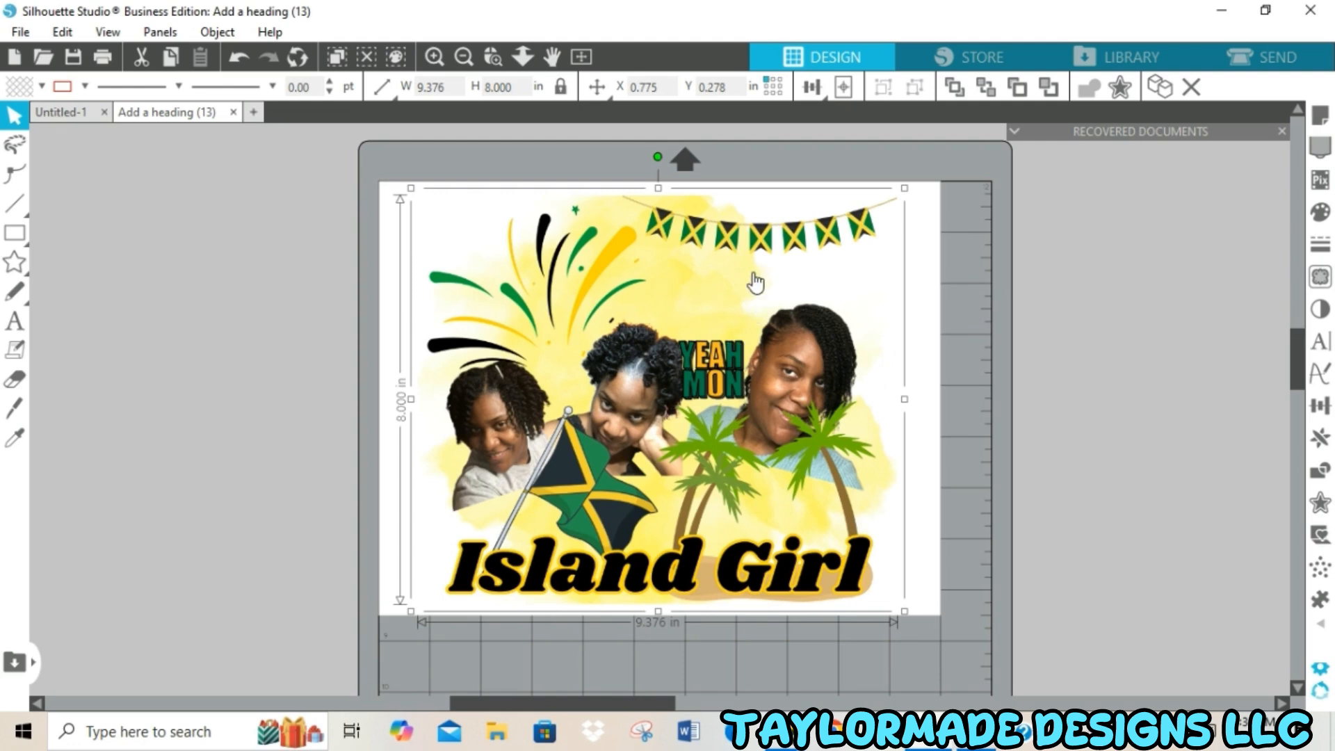
Show the page setup settings, preview the print of the whole design, and continue to the printer selection.
{"action": "left_click", "coordinate": [1319, 116]}
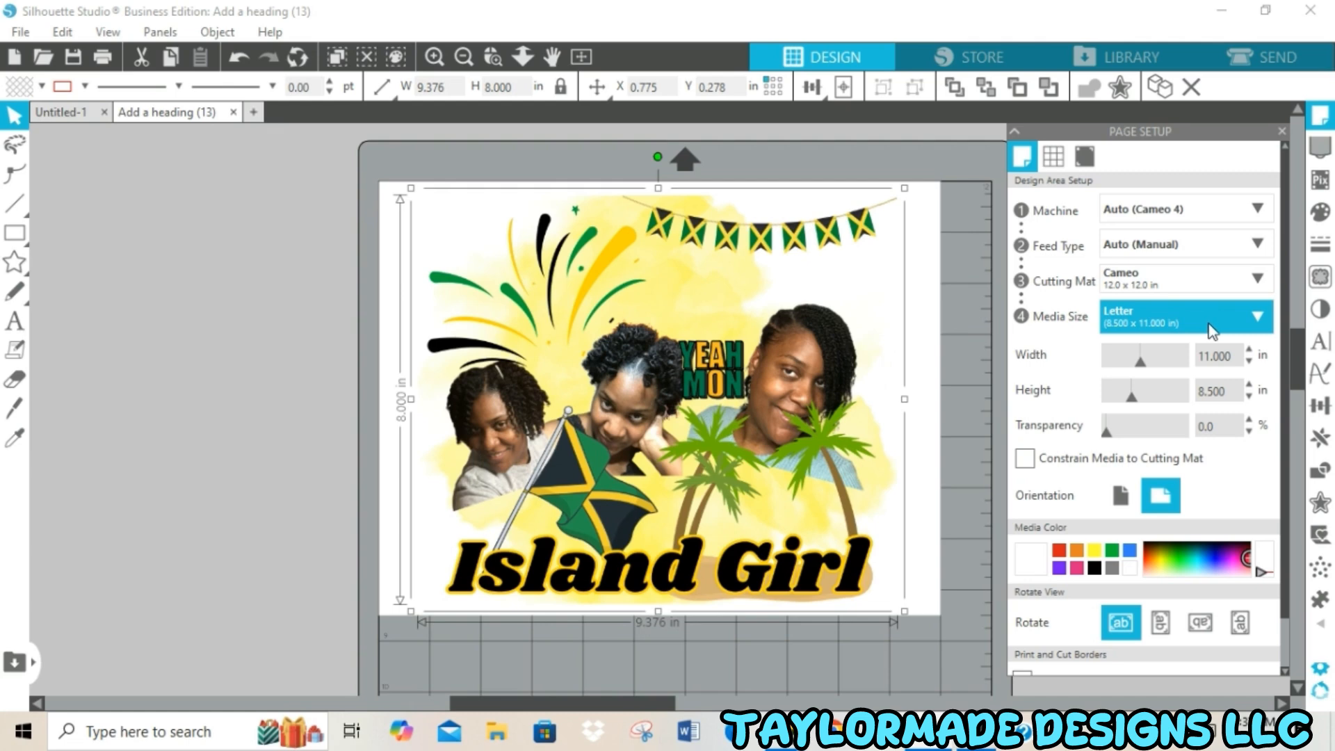
{"action": "left_click", "coordinate": [20, 33]}
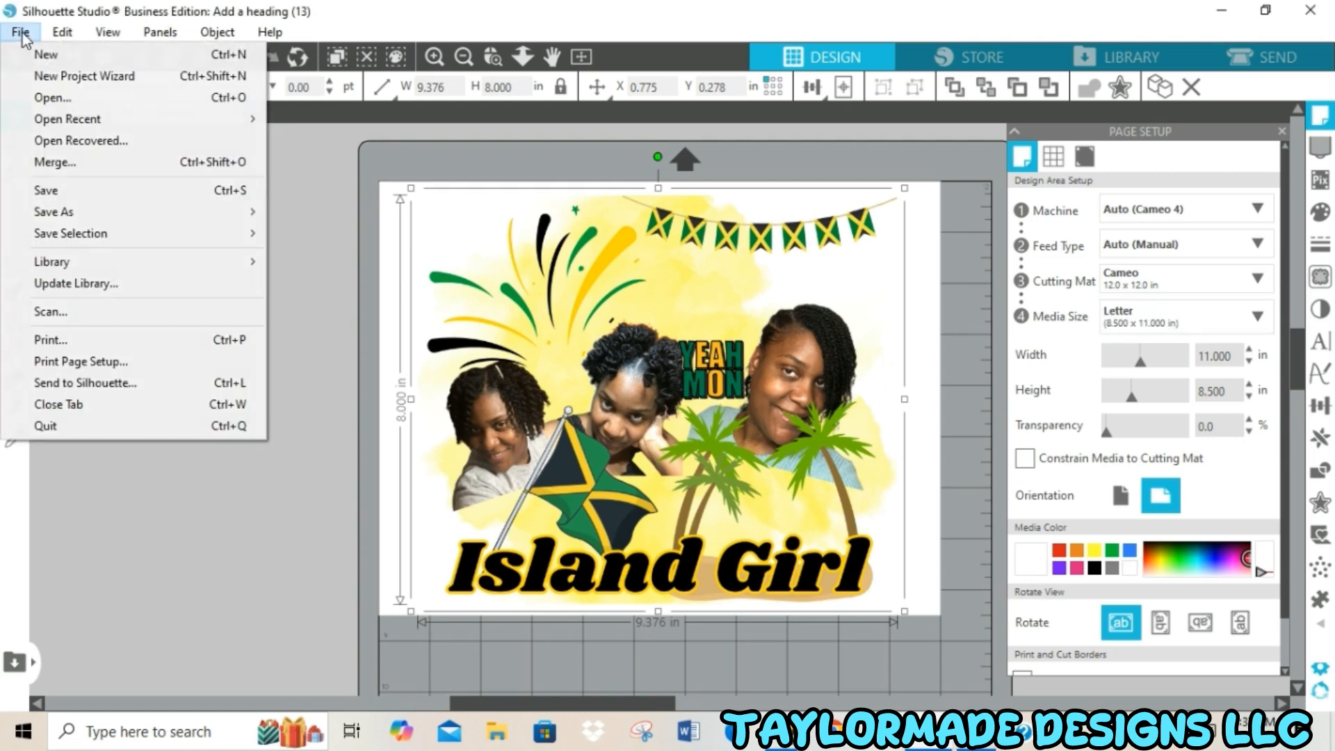
{"action": "left_click", "coordinate": [65, 341]}
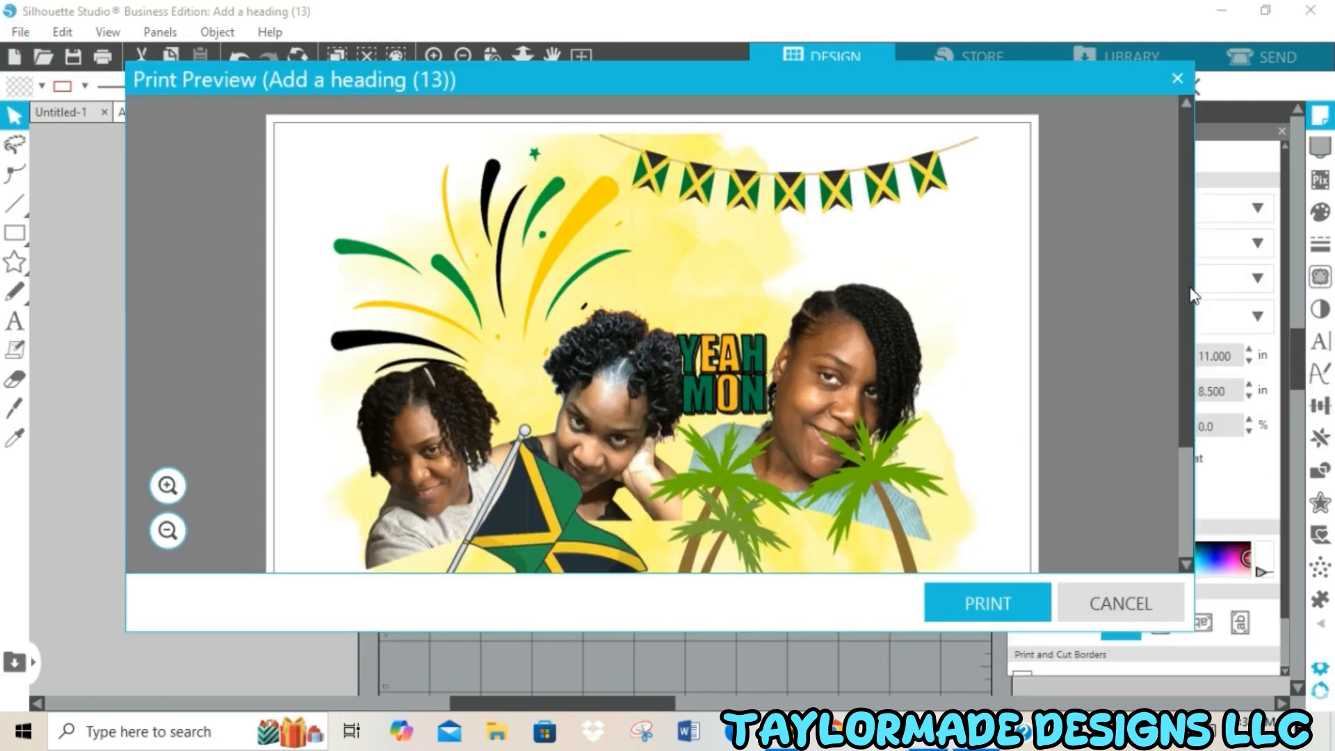
{"action": "scroll", "coordinate": [1171, 313], "scroll_direction": "down", "scroll_amount": 3}
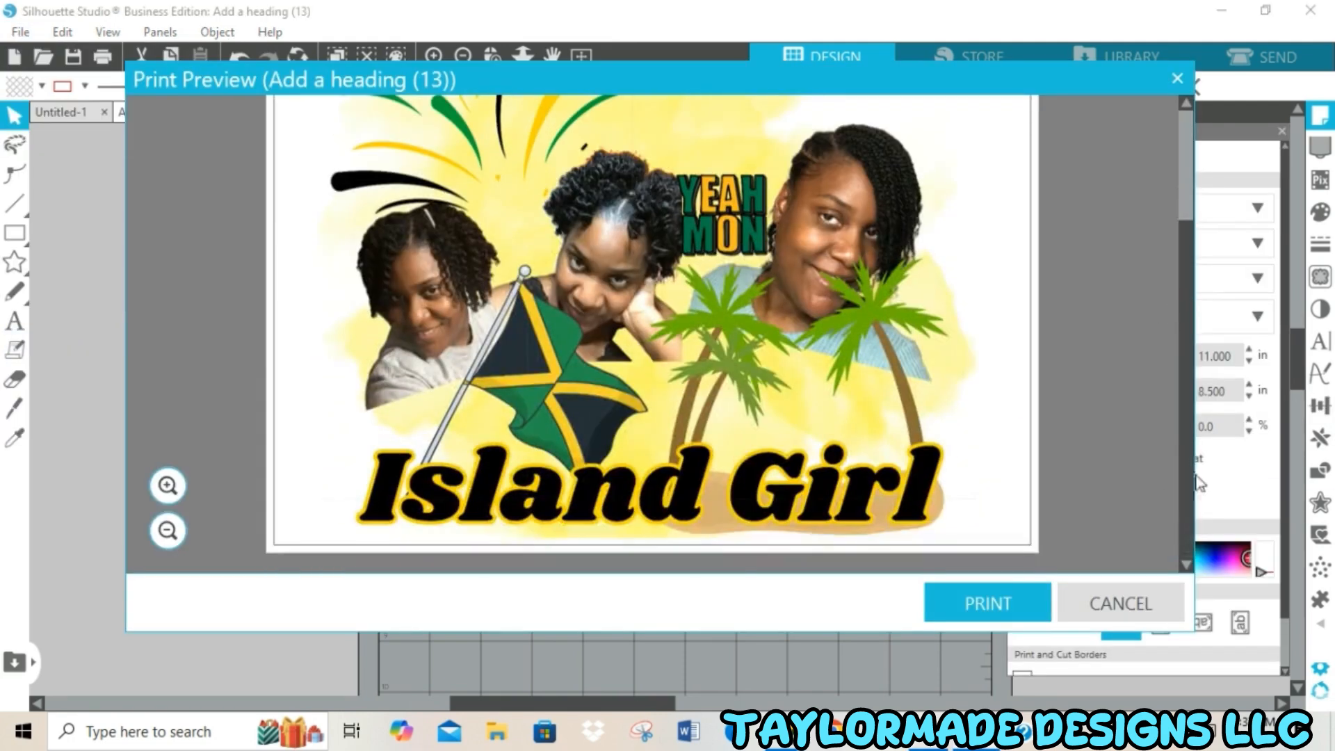
{"action": "left_click", "coordinate": [1003, 601]}
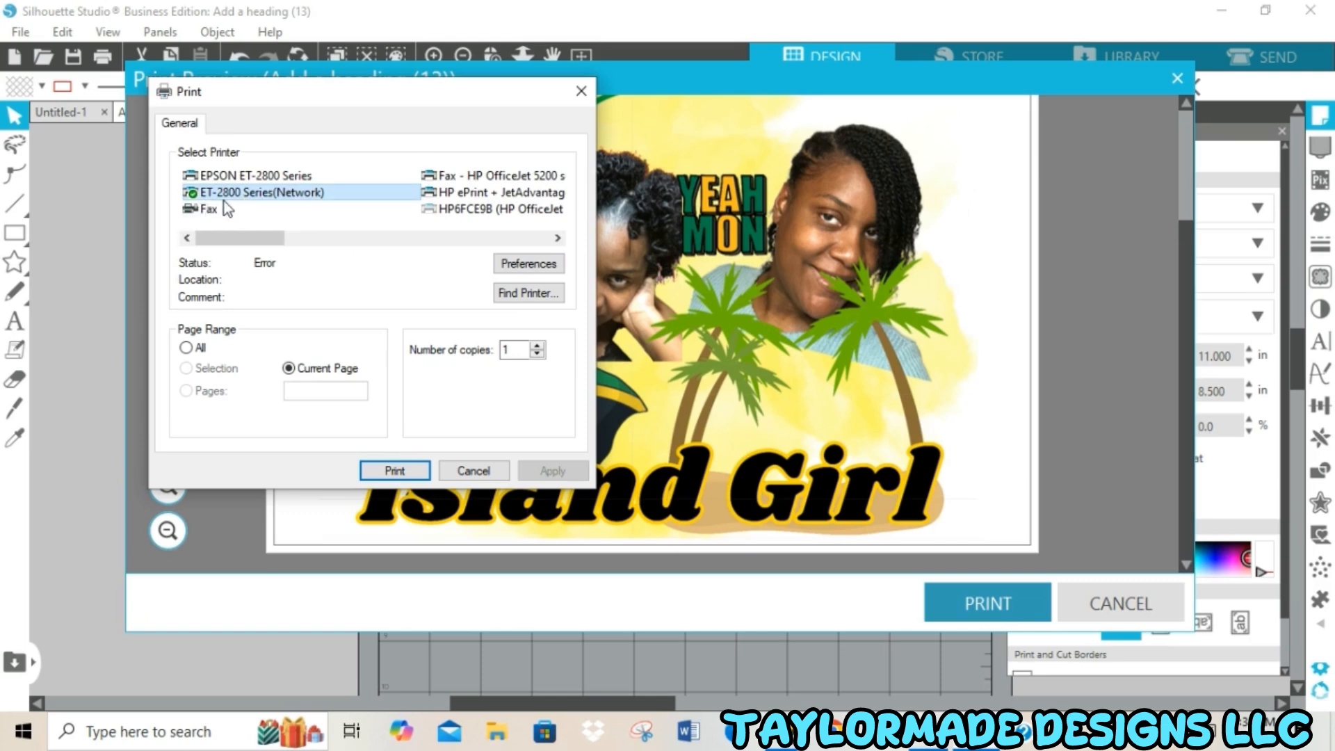
Apply the saved "Sub test 1" printing preset for the ET-2800 Series(Network) printer, check its Mirror Image option, and print the current page.
{"action": "left_click", "coordinate": [528, 269]}
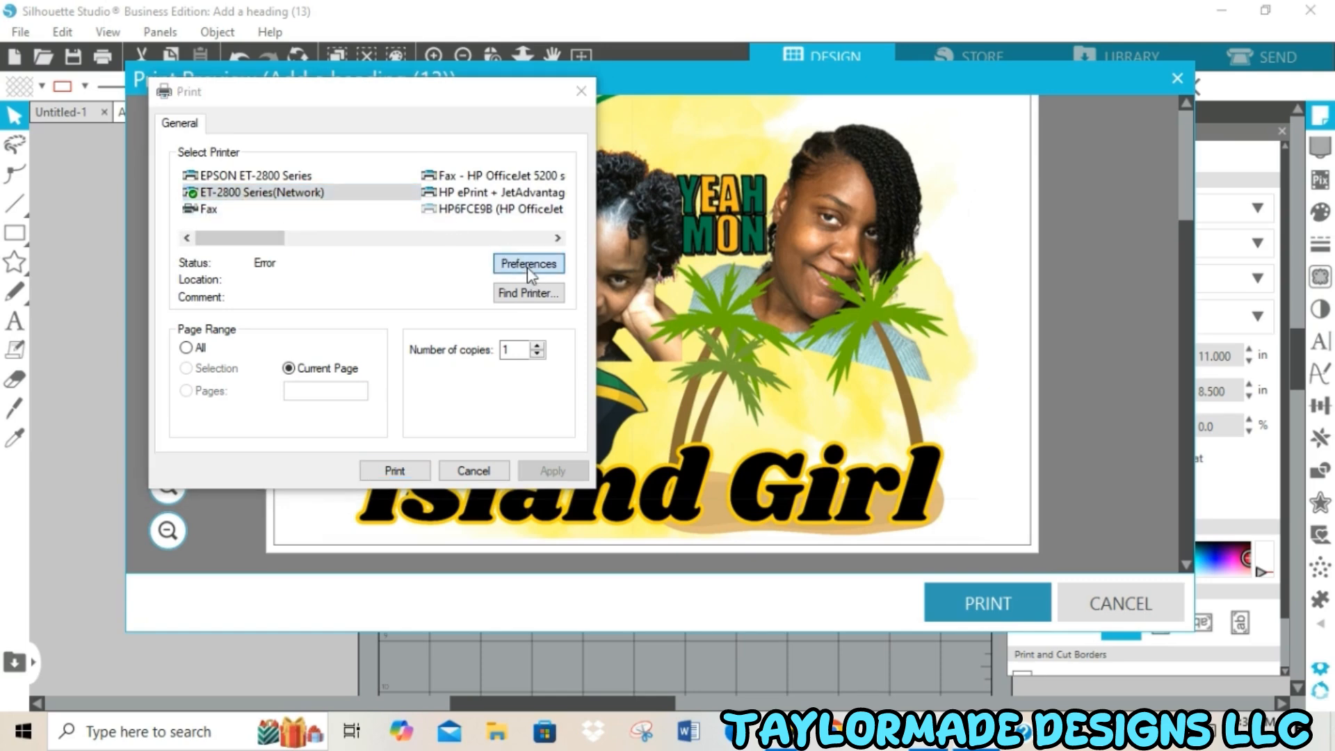
{"action": "left_click", "coordinate": [286, 384]}
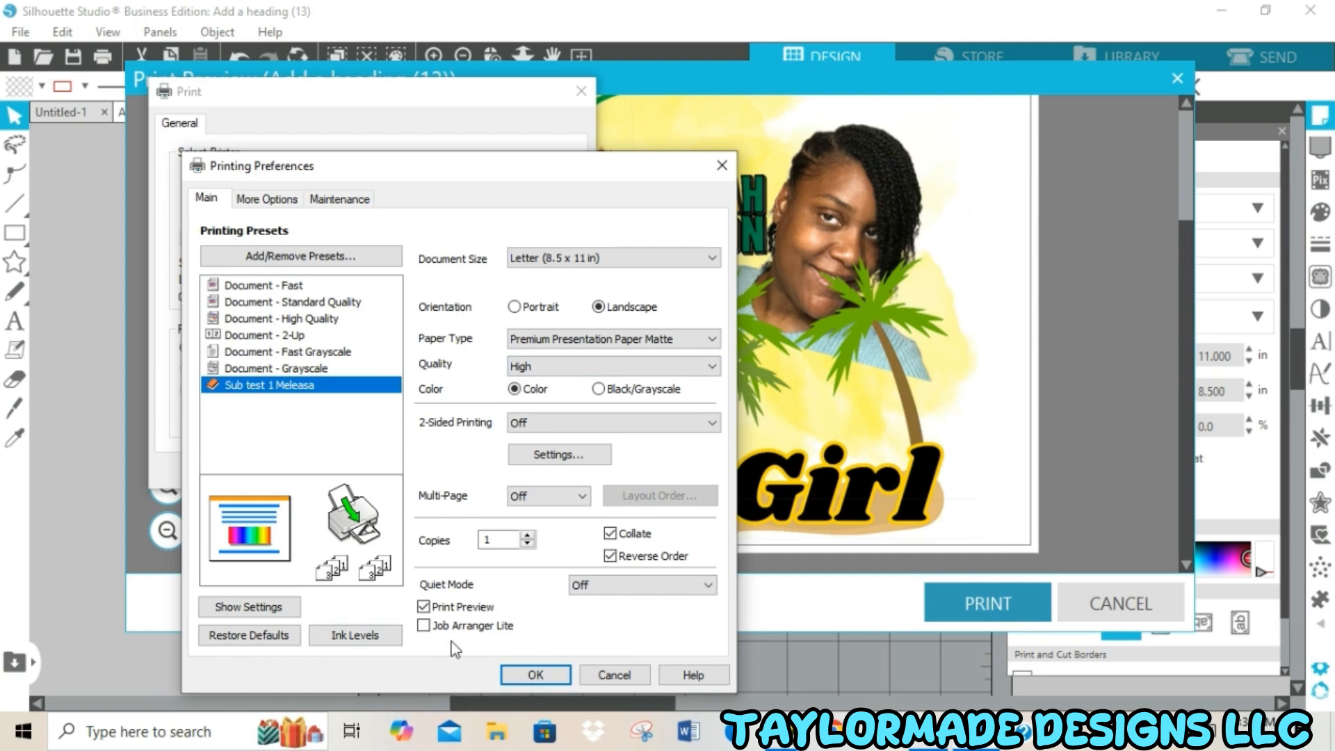
{"action": "left_click", "coordinate": [269, 200]}
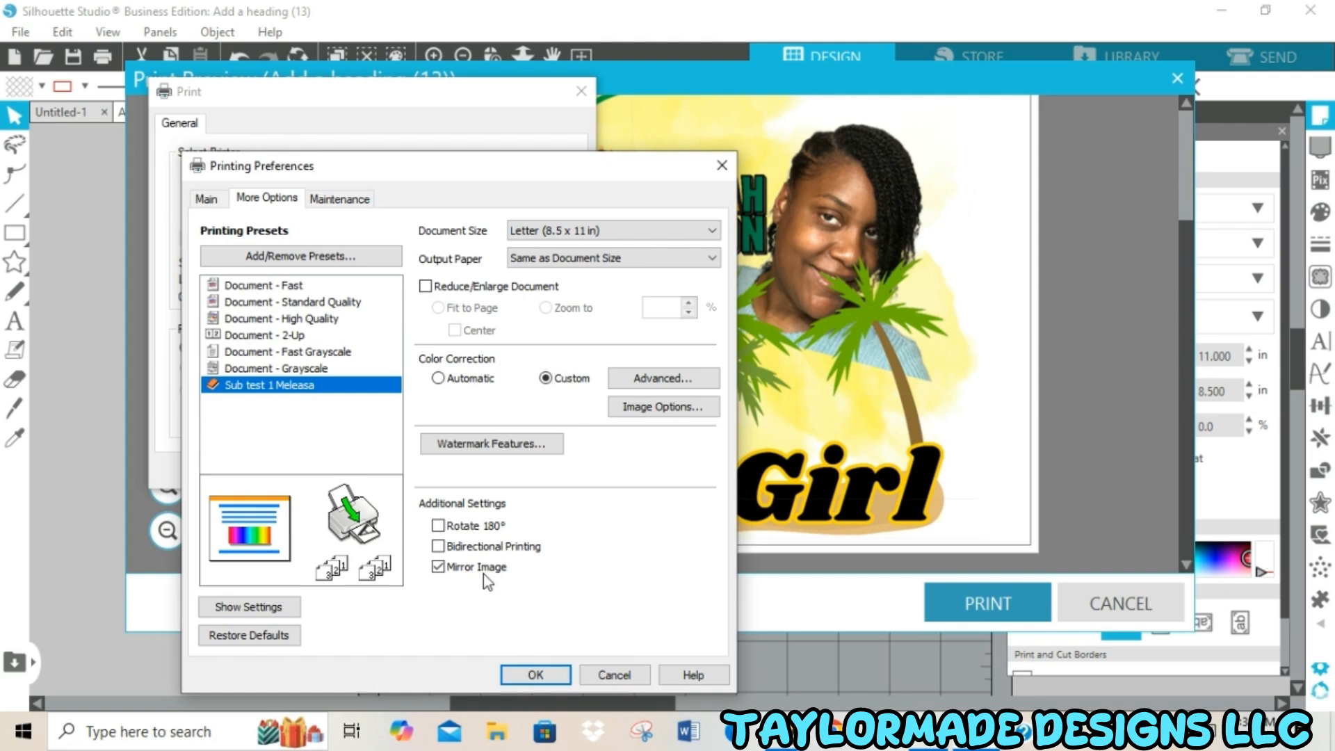
{"action": "left_click", "coordinate": [535, 674]}
{"action": "left_click", "coordinate": [395, 470]}
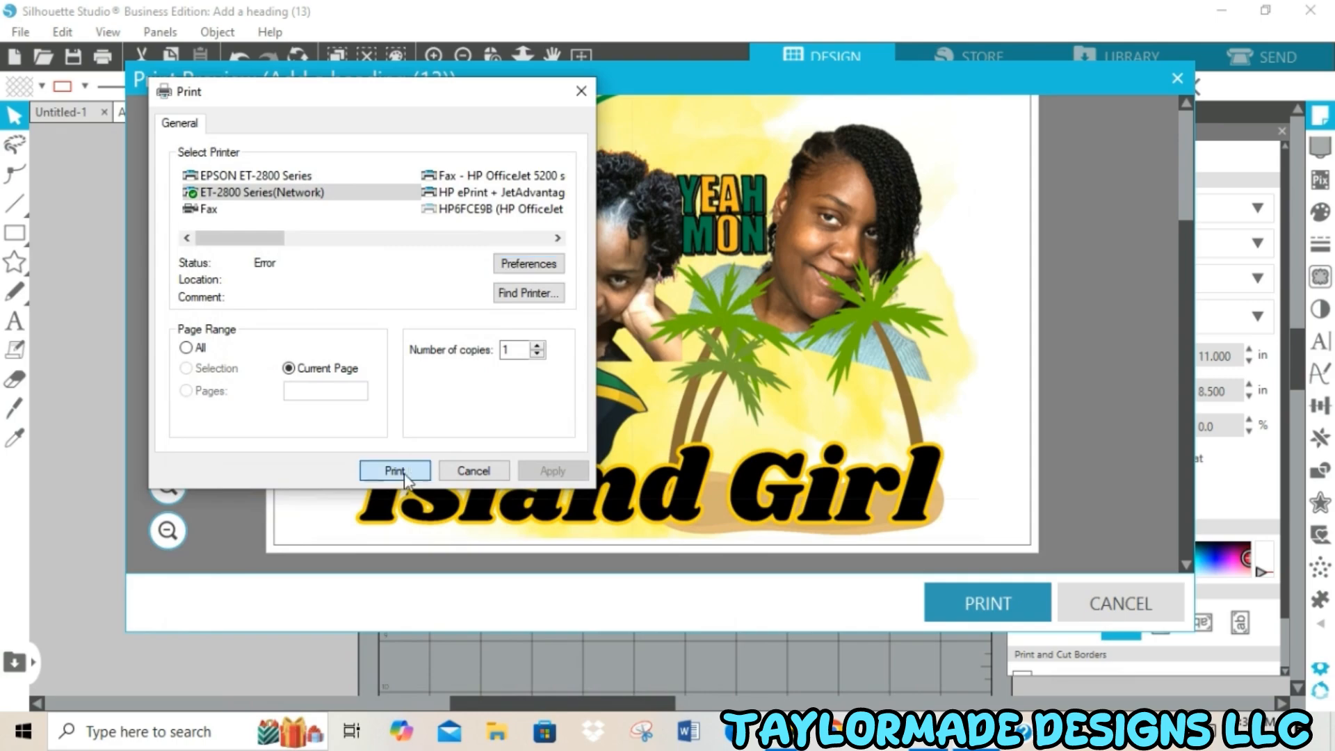